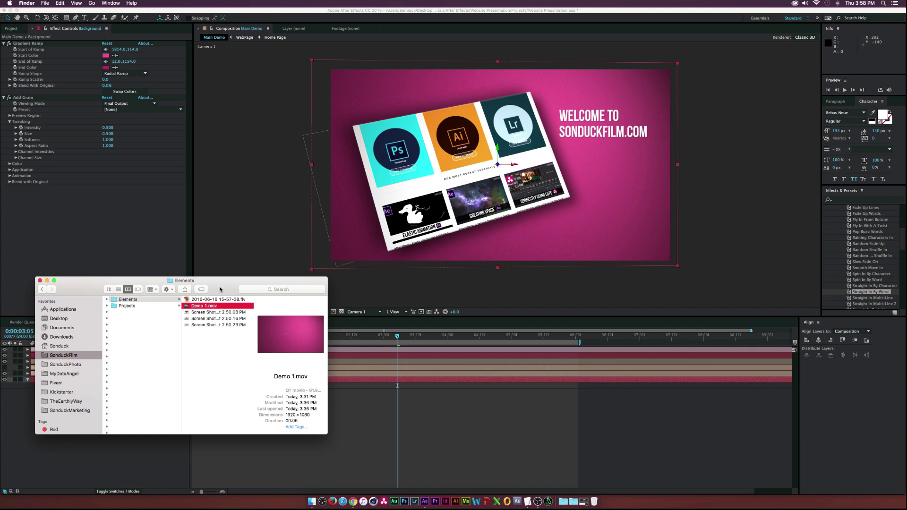
Play the Demo 1.mov preview from the Elements folder and scrub back through it to examine the tilted webpage animation
key(space)
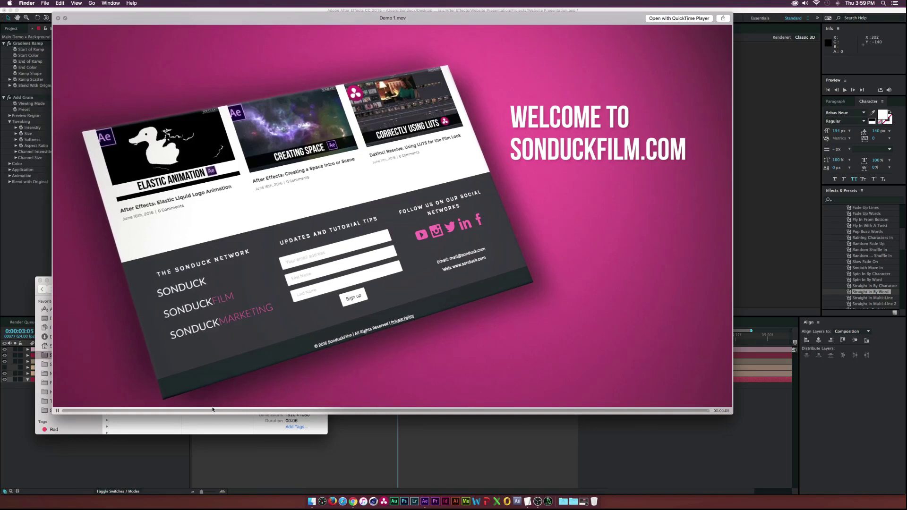
drag(208, 410, 415, 405)
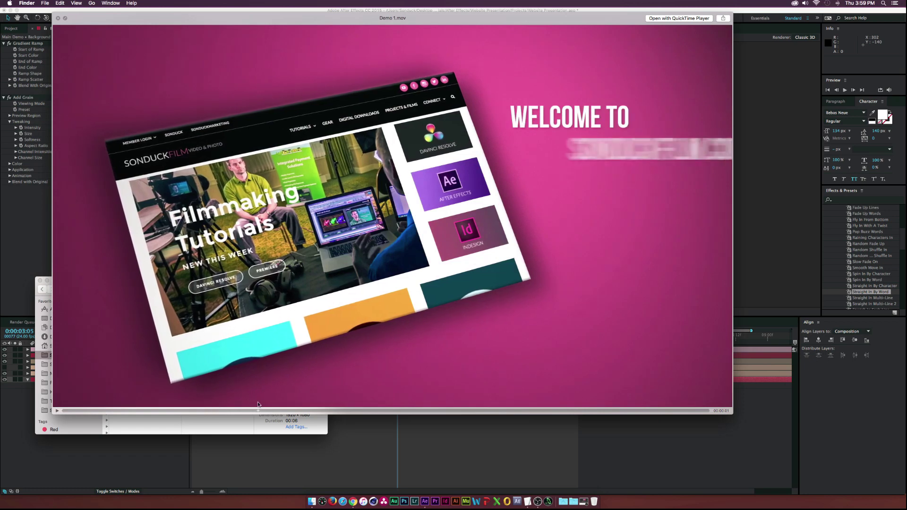
key(space)
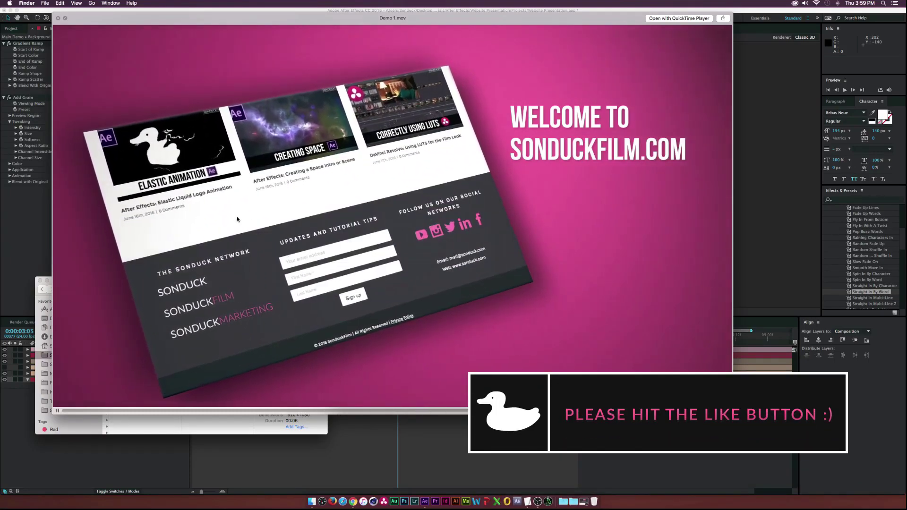
drag(387, 407, 216, 409)
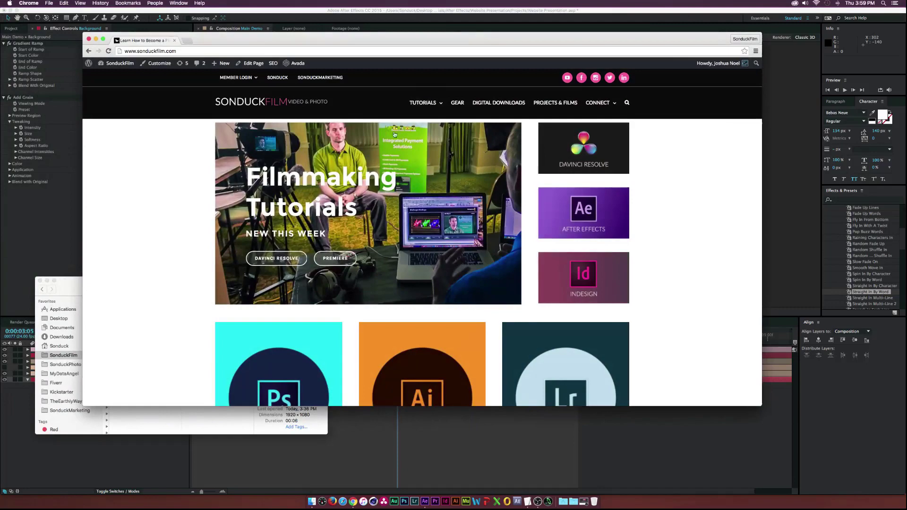
Examine the sonduckfilm.com home page in Chrome from its header down to the recent tutorials
scroll(216, 256, down, 5)
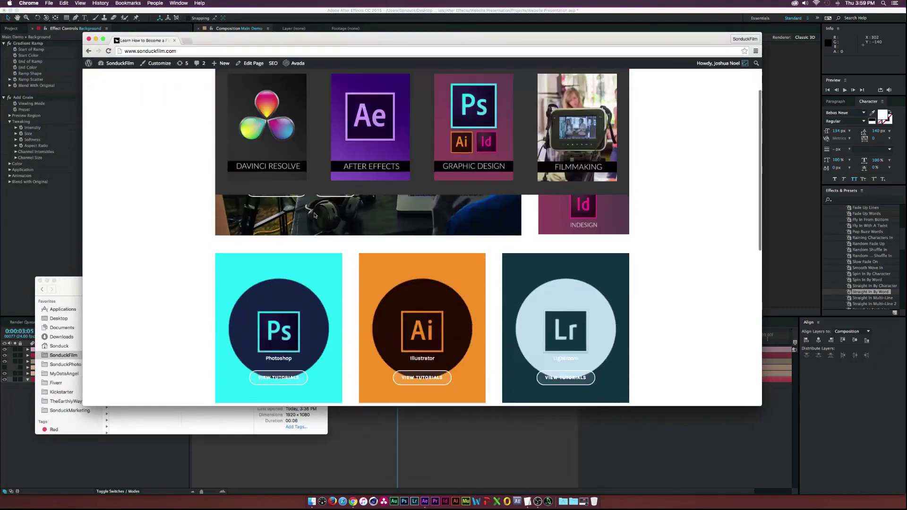
scroll(217, 256, down, 5)
scroll(220, 251, up, 10)
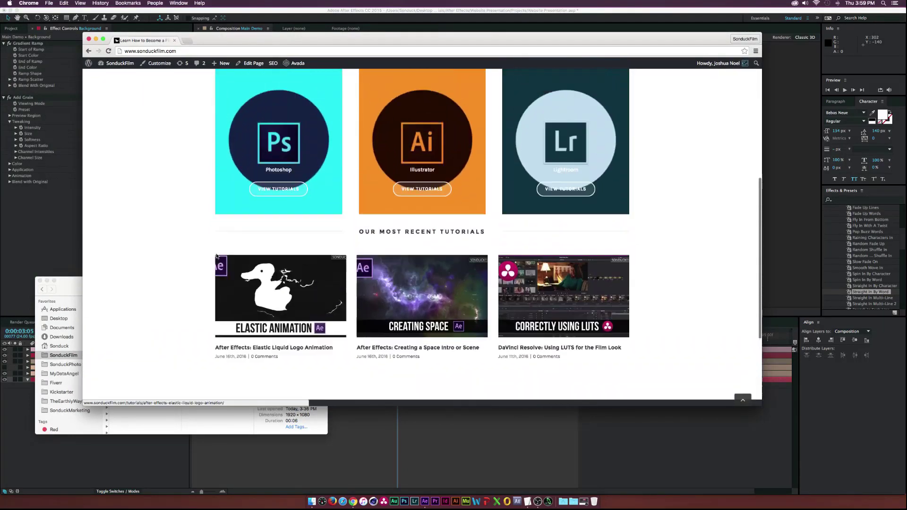
Replay the Demo 1.mov preview and compare the scrolling webpage with the live site, then close the preview
key(space)
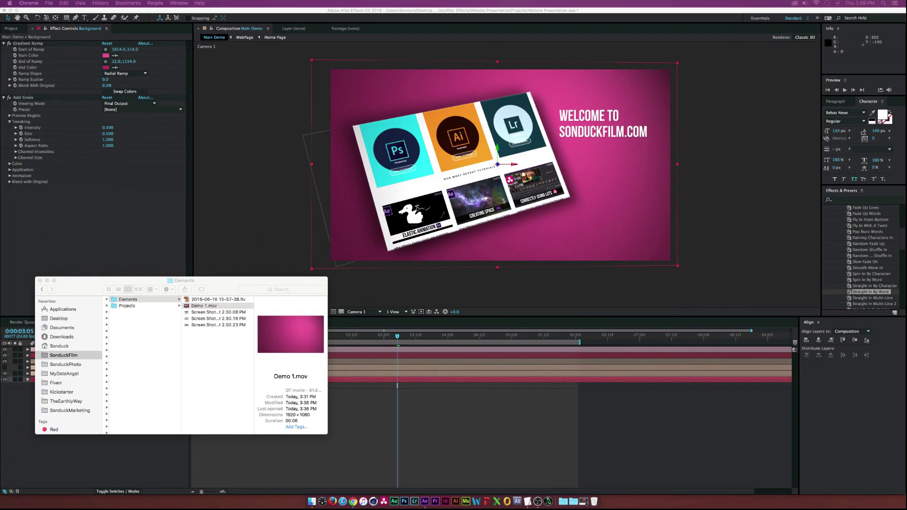
key(space)
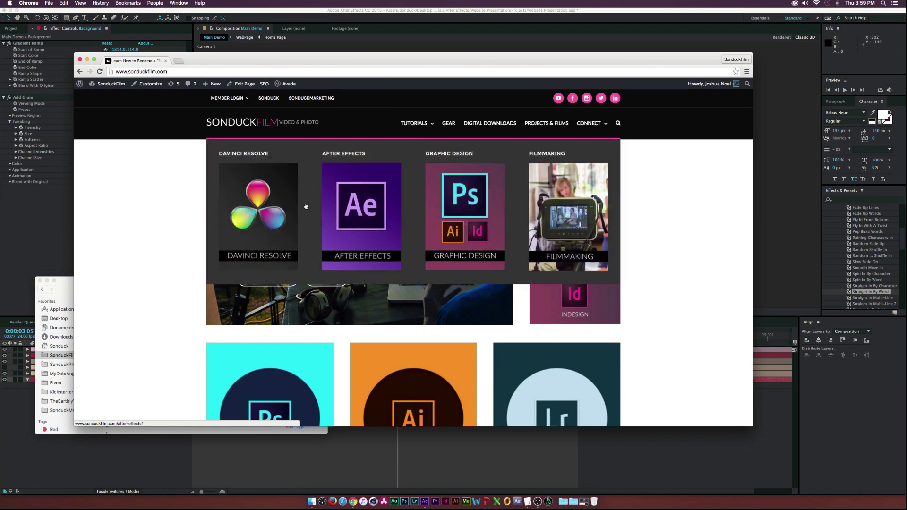
key(space)
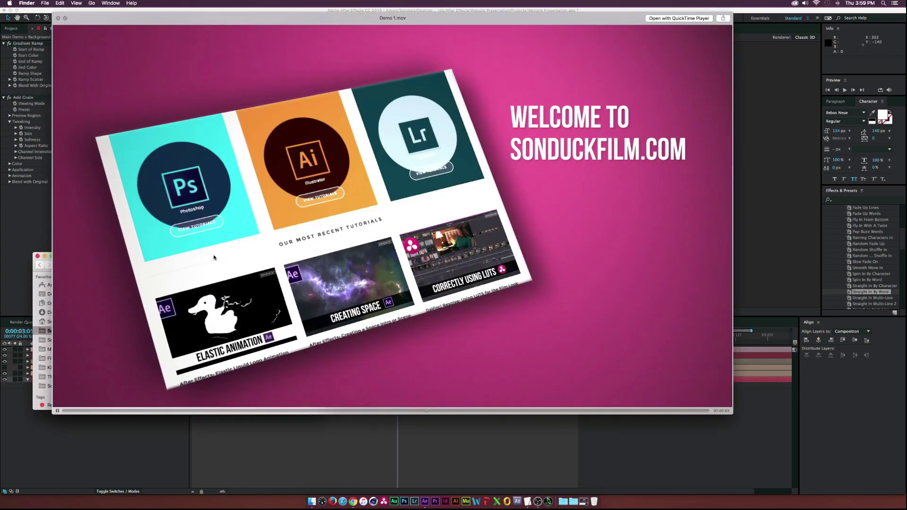
key(space)
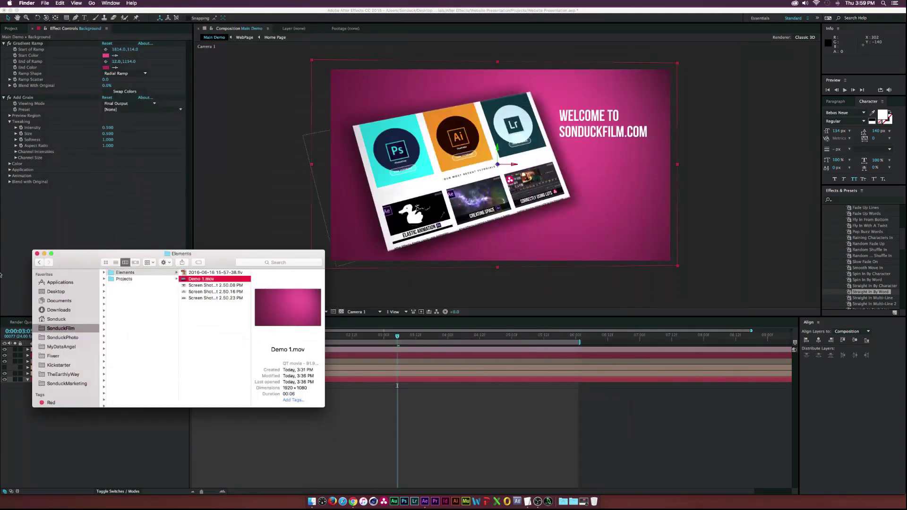
drag(64, 262, 65, 315)
In After Effects, create a composition named Main Tut with its height set to 1080 px
click(15, 35)
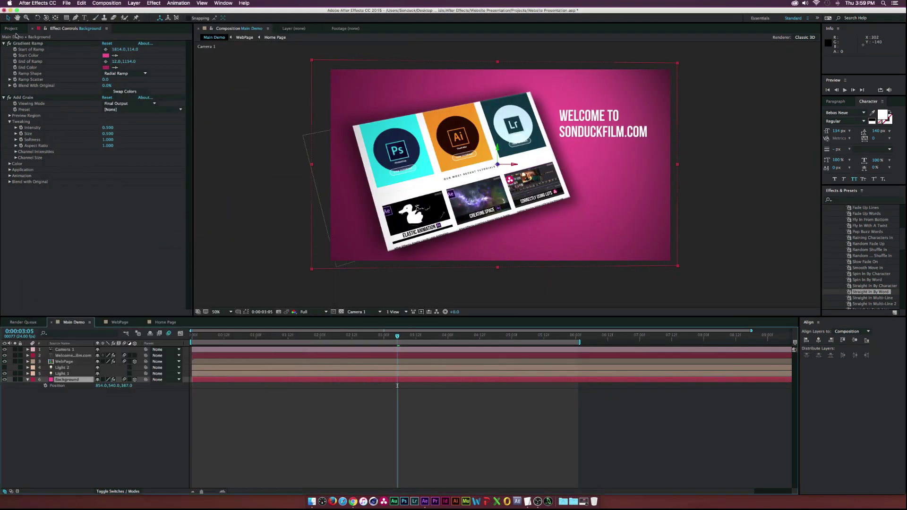
click(11, 29)
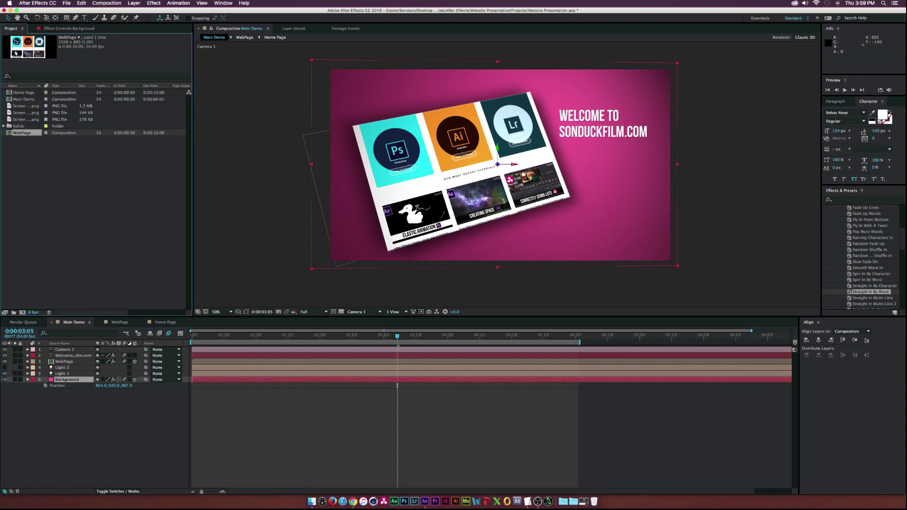
click(21, 312)
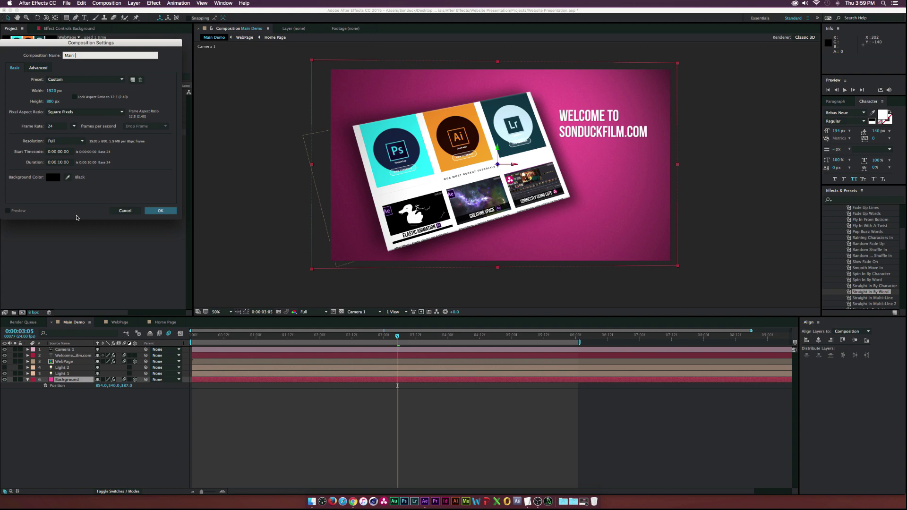
click(49, 102)
text(1080)
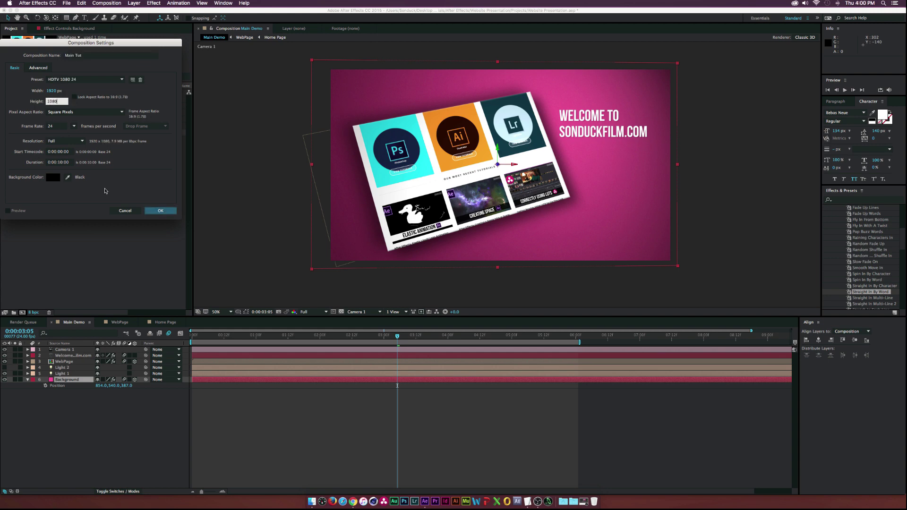
click(159, 211)
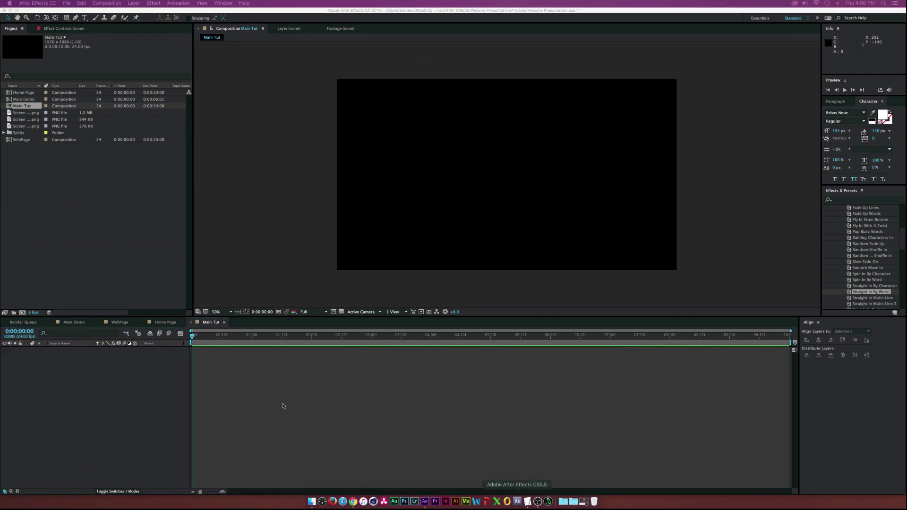
Add a composition-sized magenta solid layer named BG to the Main Tut composition
click(134, 407)
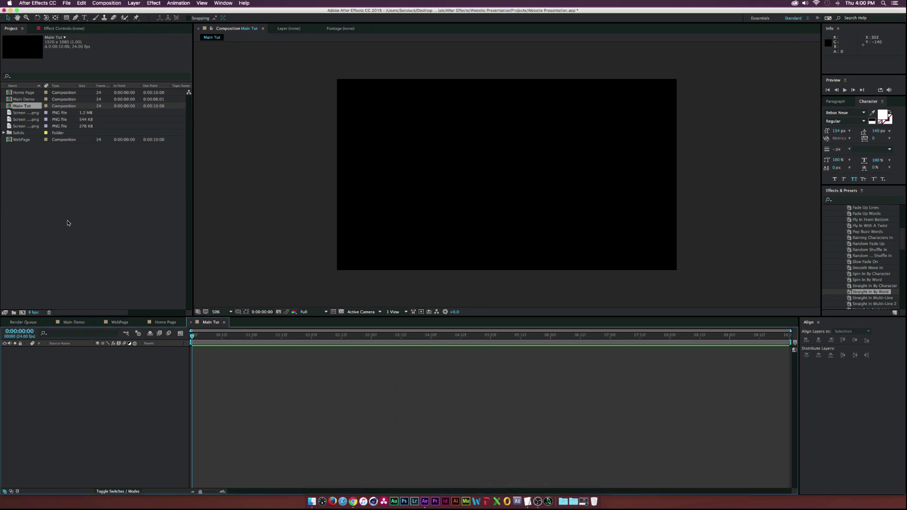
click(134, 3)
mouse_move(151, 10)
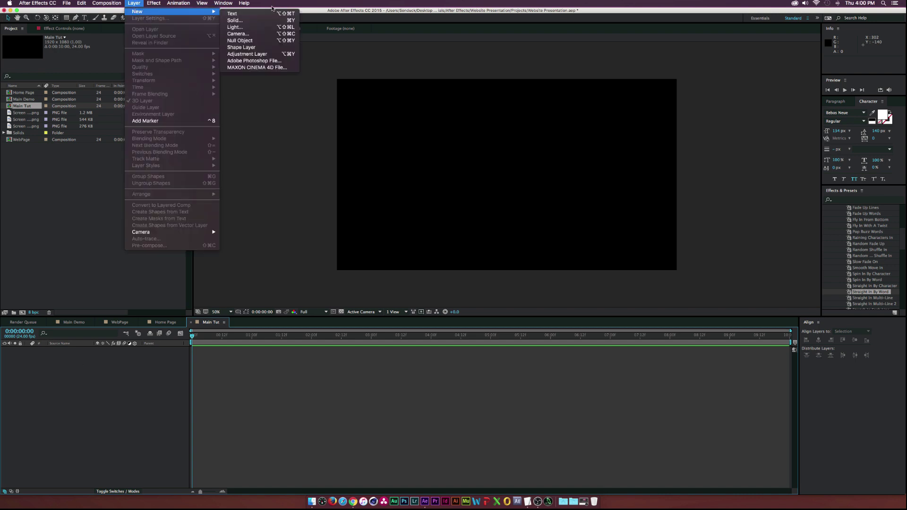
click(267, 21)
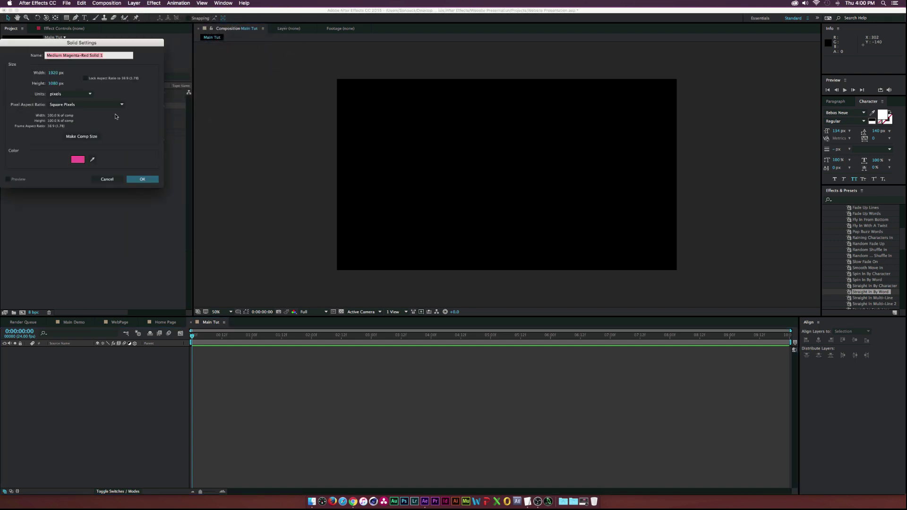
text(BG)
click(137, 179)
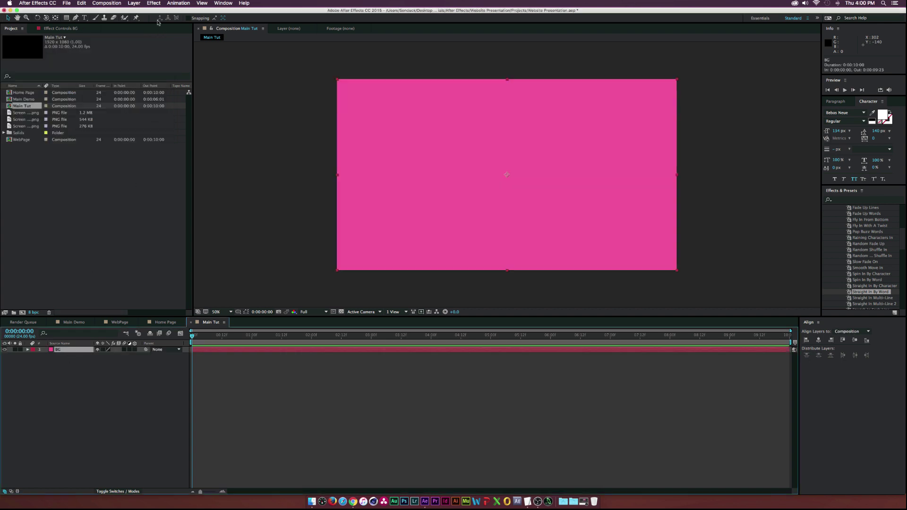
Apply the Gradient Ramp effect to the BG layer and set its start color to FF689A
click(154, 3)
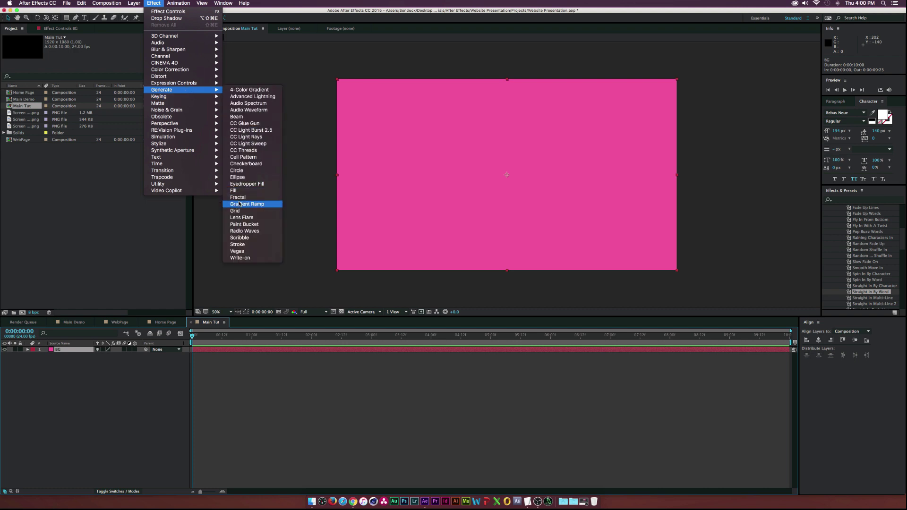
click(241, 205)
click(105, 55)
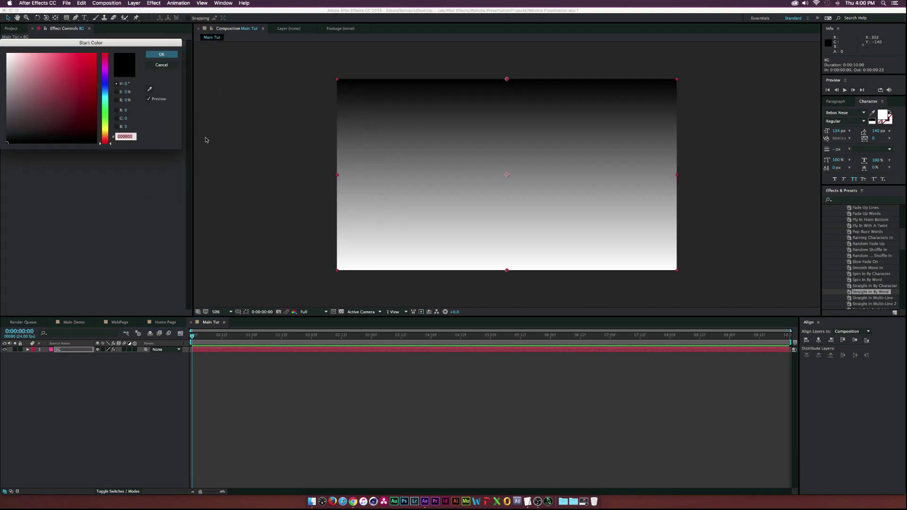
text(FF689A)
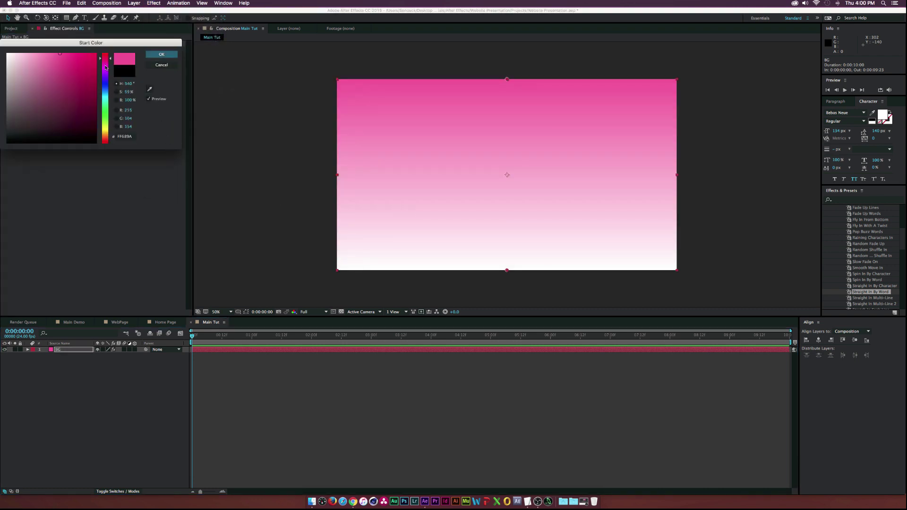
click(166, 53)
Set the Gradient Ramp's end color to a darker shade of the same magenta, about RGB 159, 59, 92
click(124, 79)
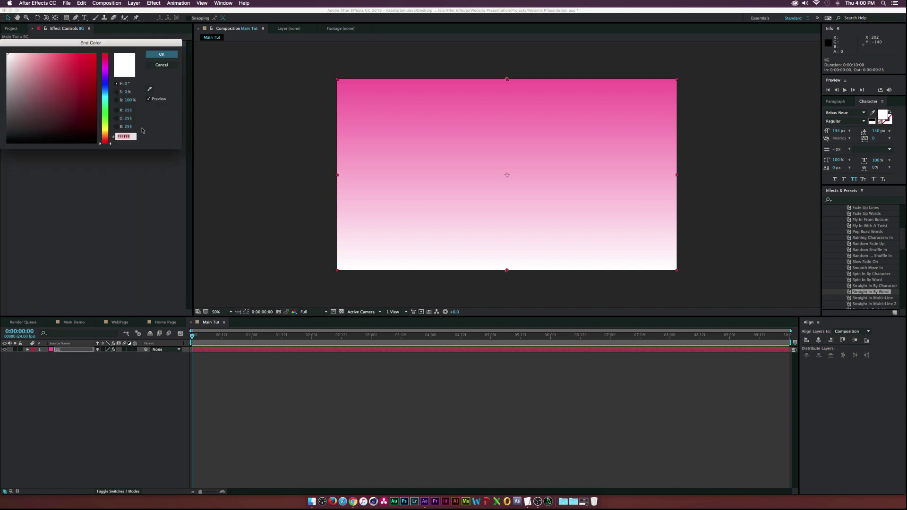
text(FF689A)
drag(61, 57, 63, 87)
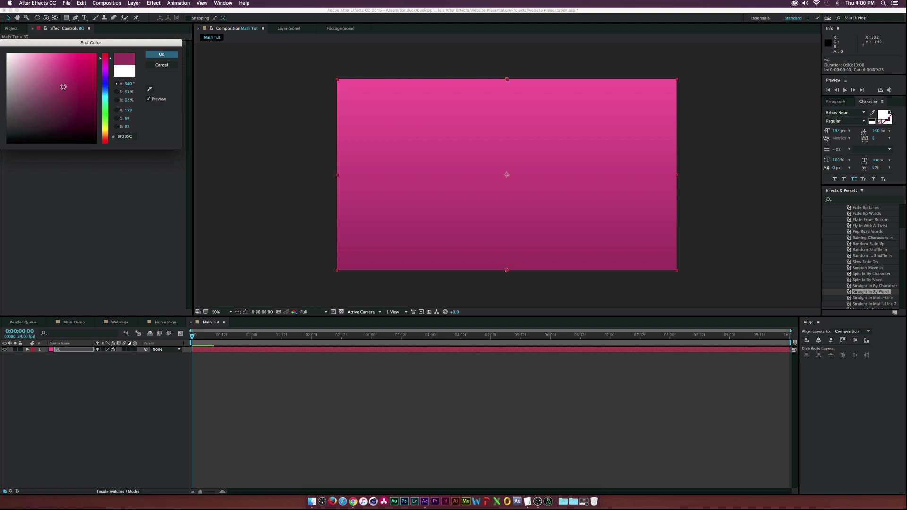
click(161, 54)
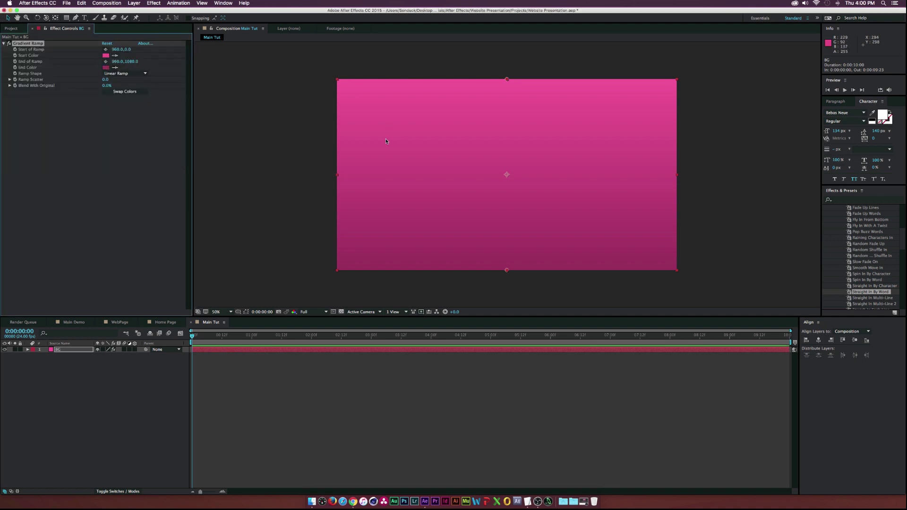
Change the ramp shape to Radial Ramp and place its start point near the composition's upper-right corner, at about 1584, 112
click(124, 74)
click(132, 86)
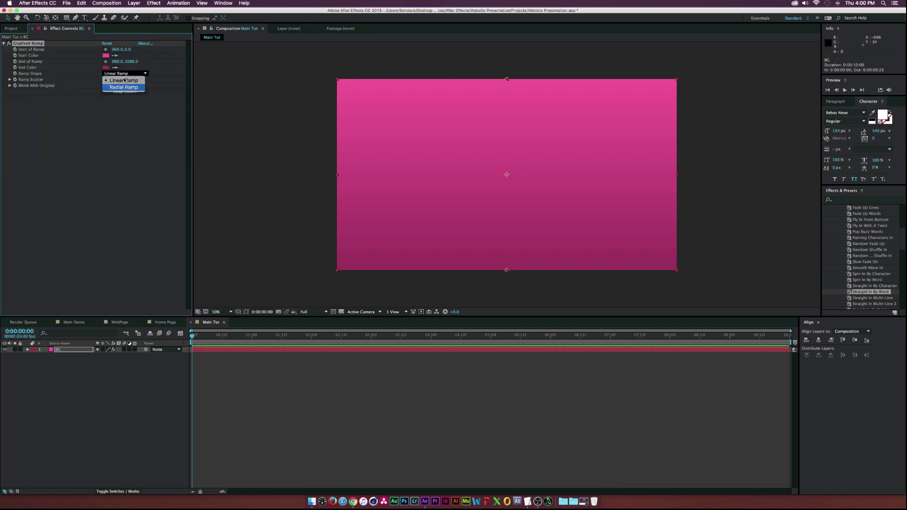
click(105, 49)
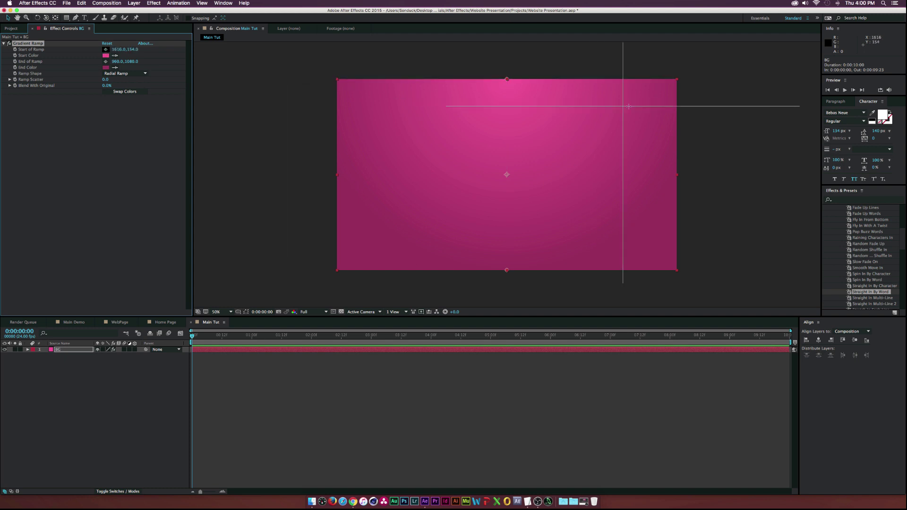
click(642, 94)
drag(642, 93, 617, 99)
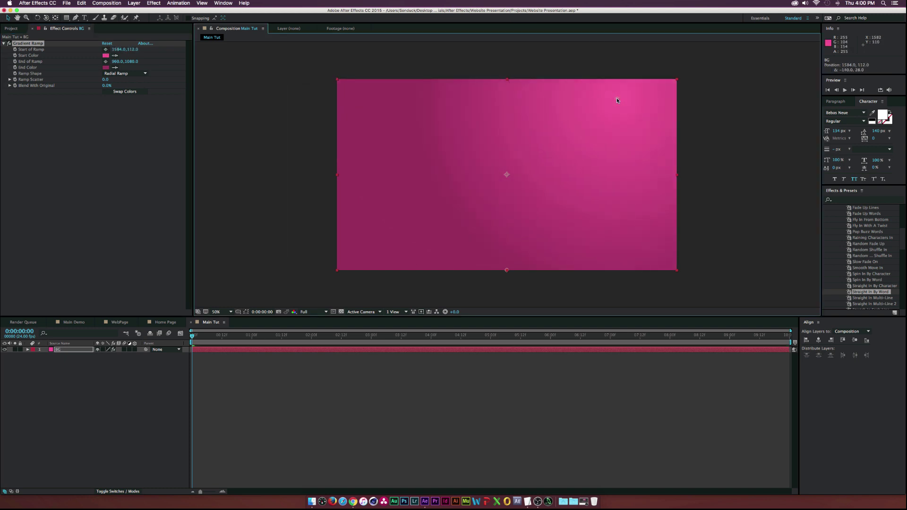
Place the ramp's end point near the composition's lower-left corner, at about 236, 842
click(106, 63)
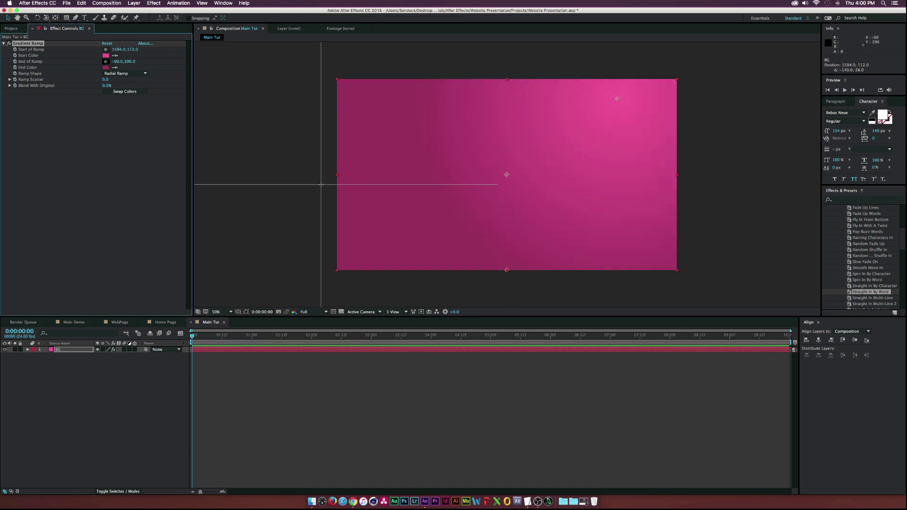
click(376, 230)
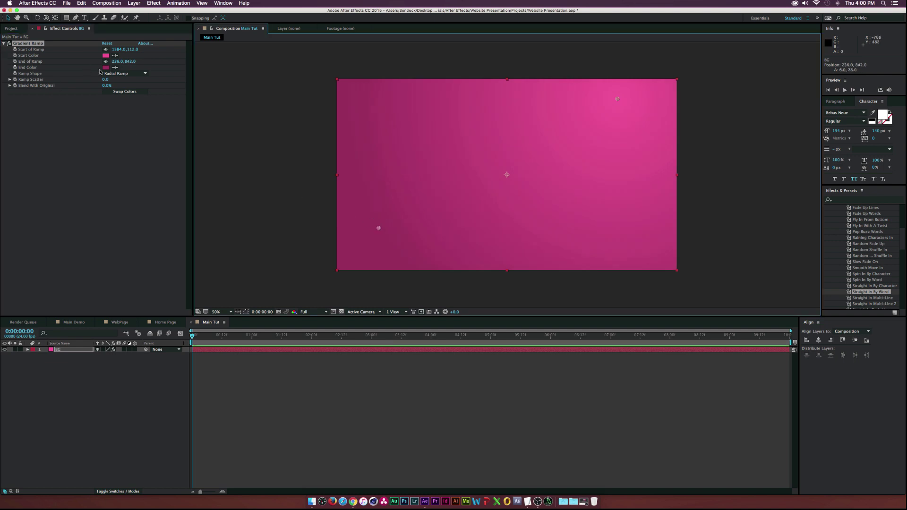
click(68, 176)
Apply the Add Grain effect from the Noise & Grain category to the BG layer
click(154, 3)
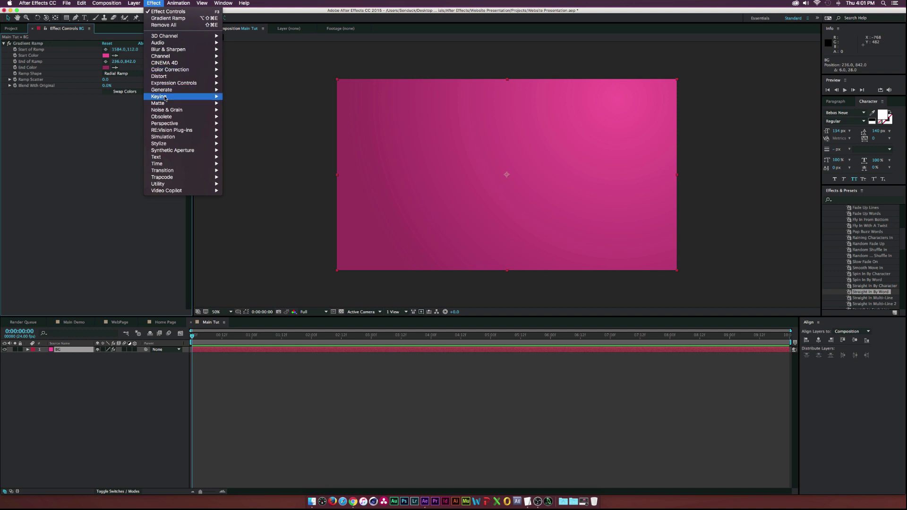
mouse_move(204, 110)
click(238, 109)
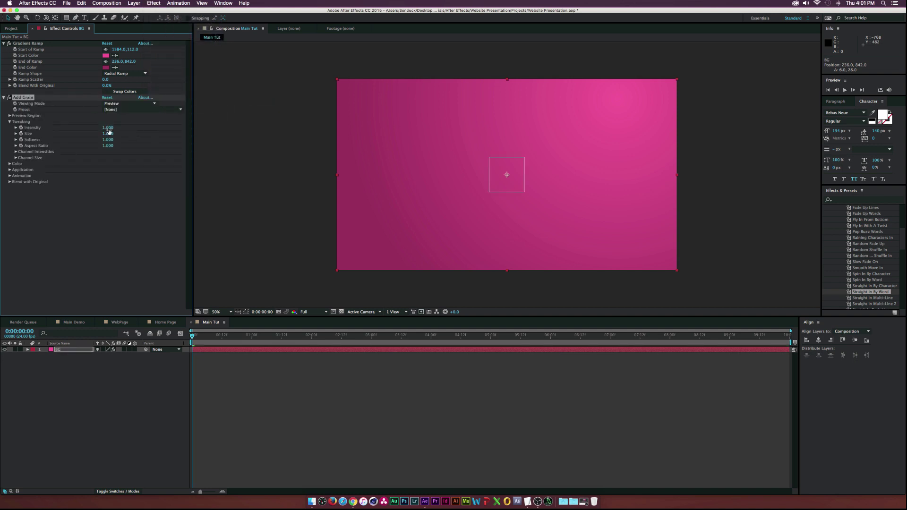
Set the Add Grain intensity and size to 0.5 and its viewing mode to Final Output
click(108, 128)
click(97, 189)
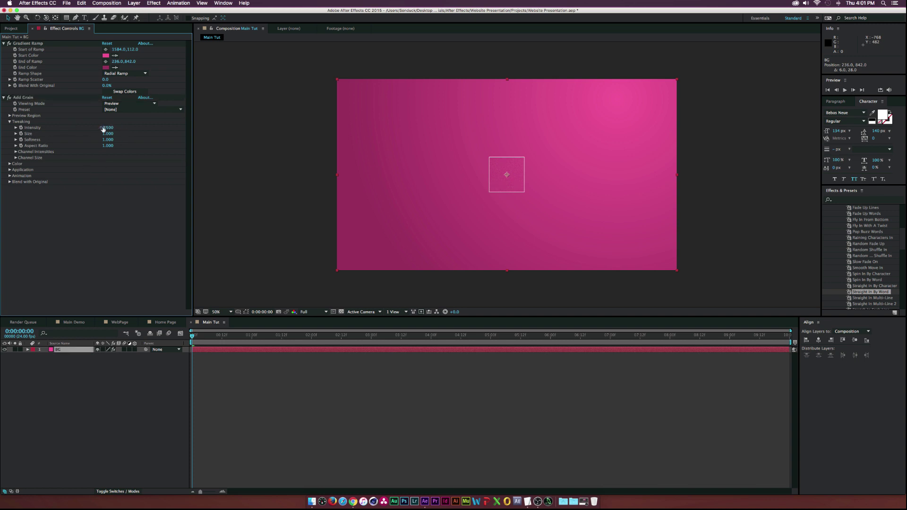
click(117, 221)
click(125, 104)
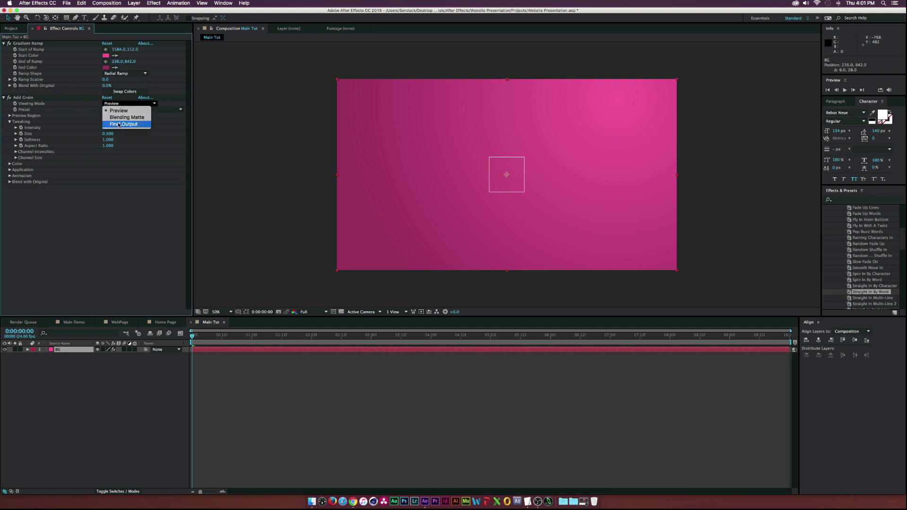
click(120, 125)
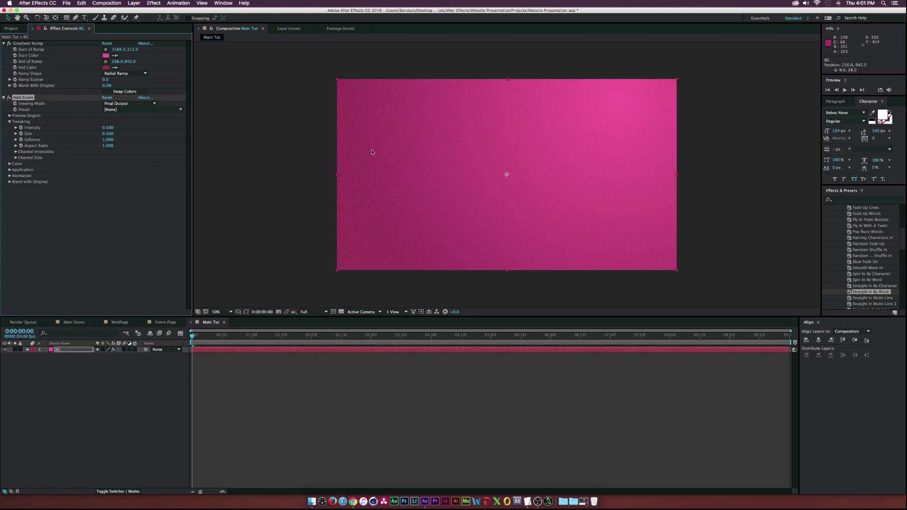
Add a Spot light named Light 1 to the composition and make the BG layer 3D
click(4, 43)
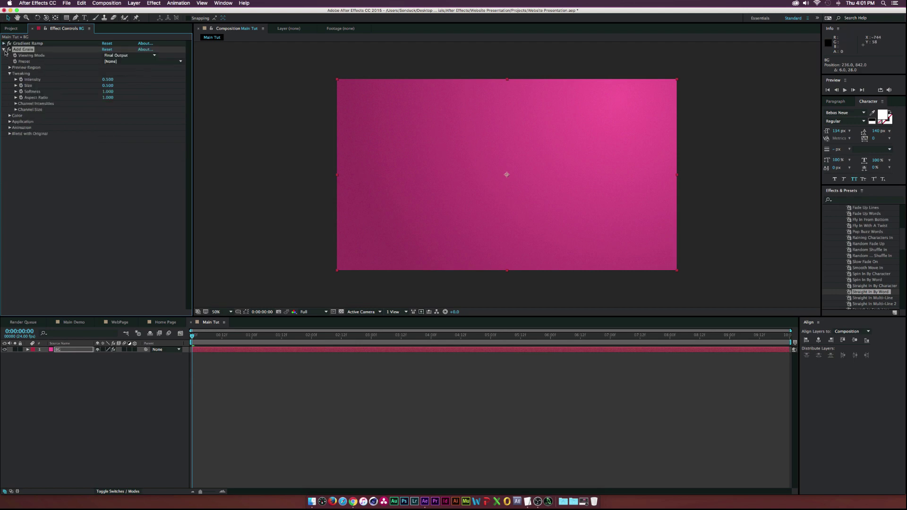
click(4, 50)
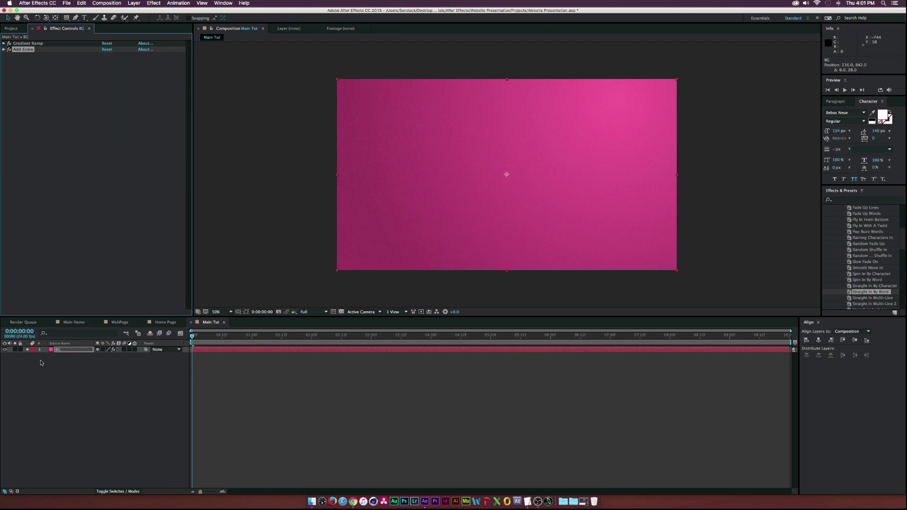
click(149, 3)
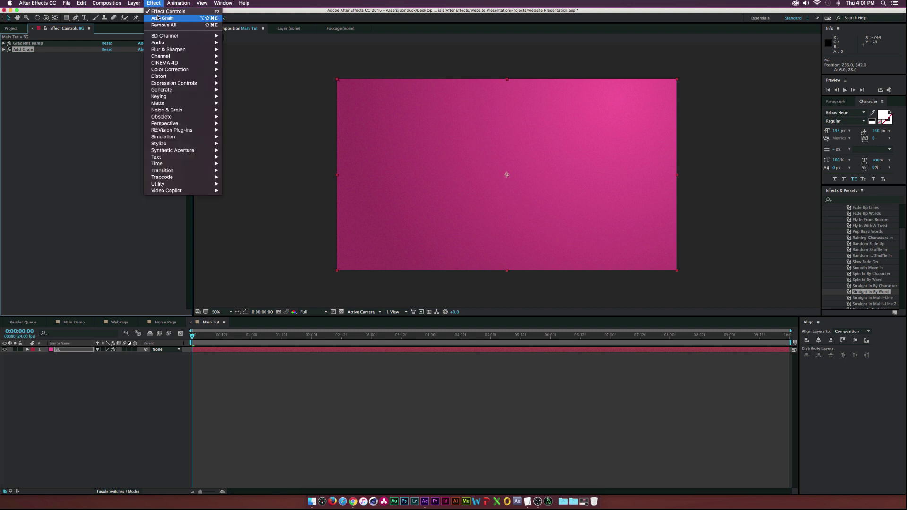
mouse_move(134, 3)
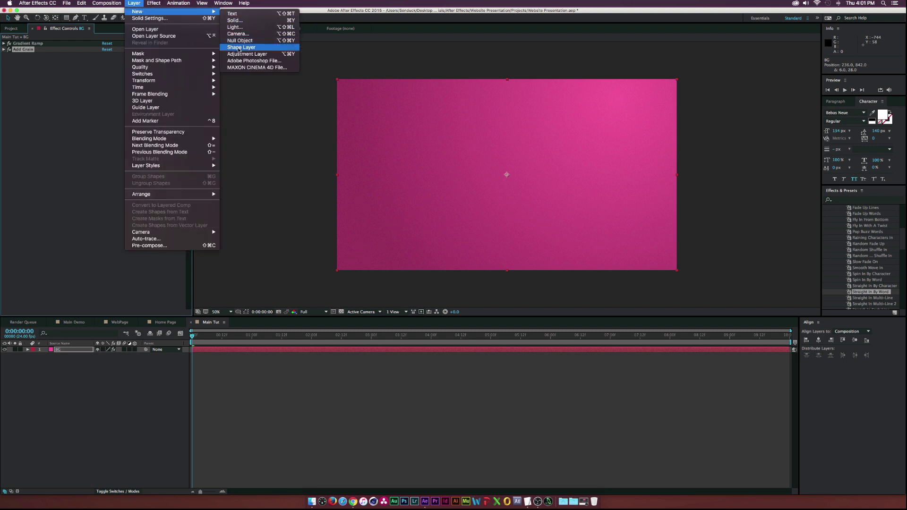
key(Escape)
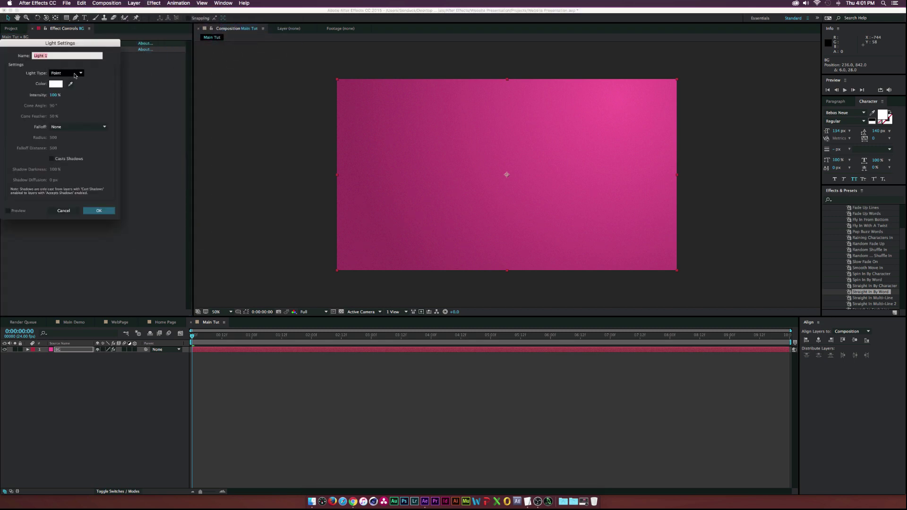
click(66, 74)
click(67, 88)
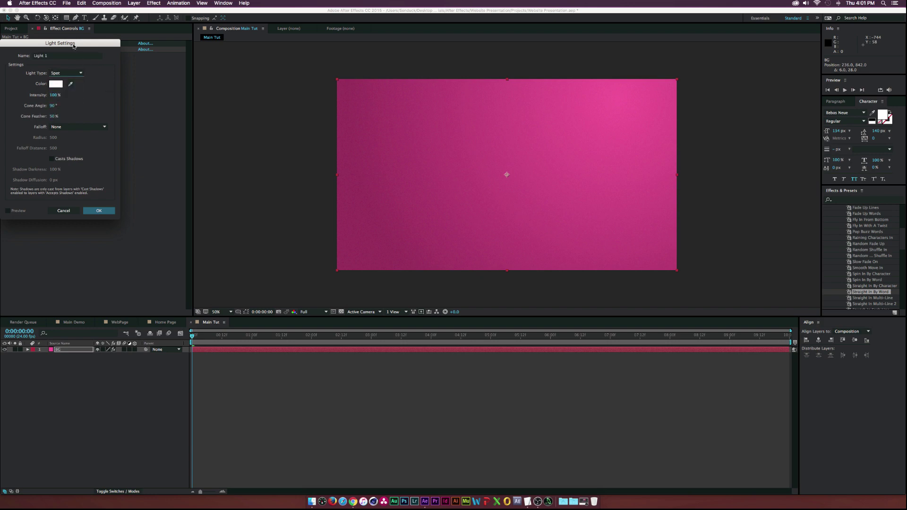
drag(74, 46, 106, 52)
click(127, 217)
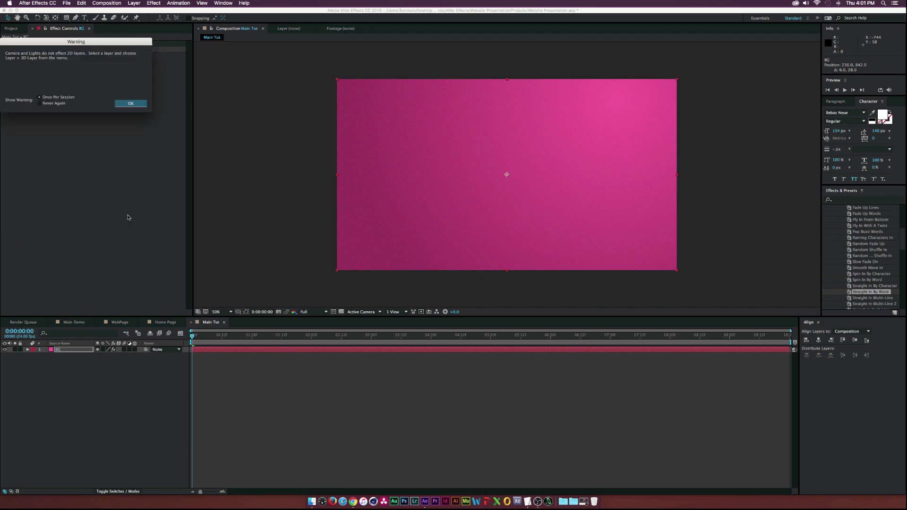
click(130, 103)
click(134, 356)
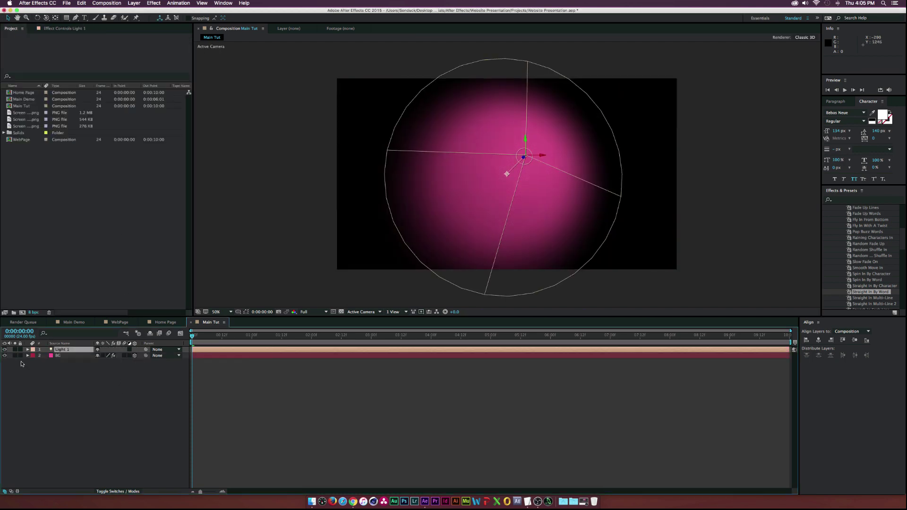
Reveal Light 1's transform and light options and move the light towards the composition's upper right, to about 1375, 266, -603
click(27, 349)
click(34, 356)
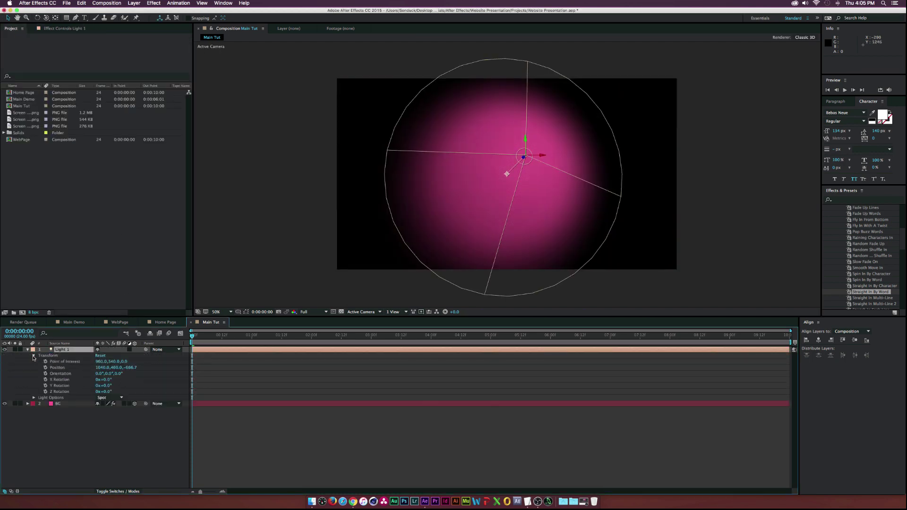
click(33, 356)
click(33, 362)
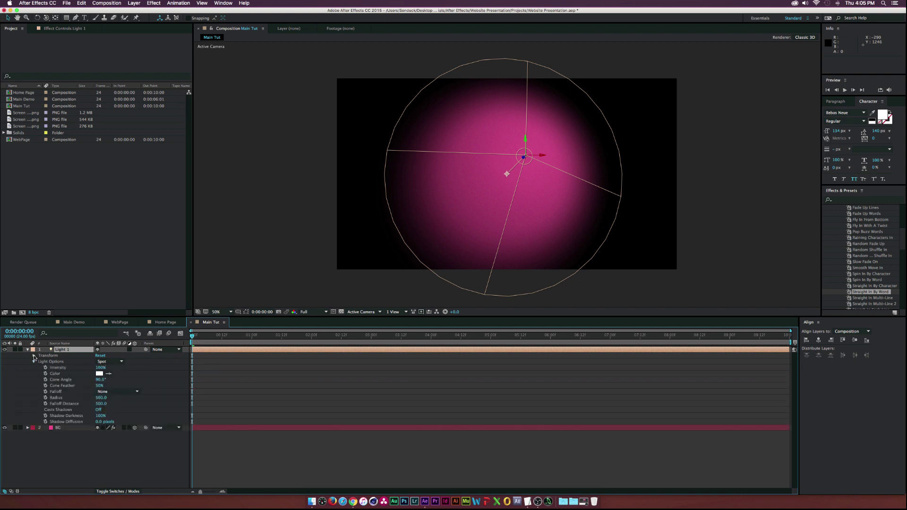
click(33, 355)
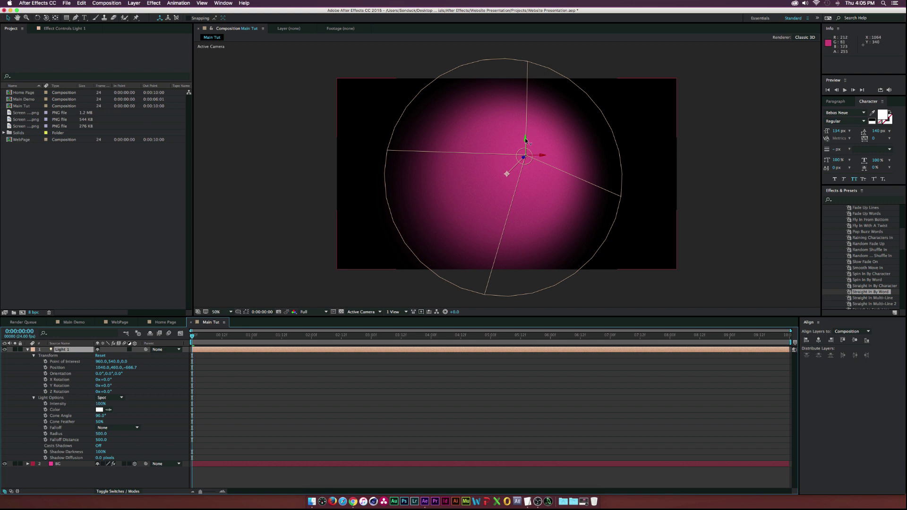
drag(526, 140, 524, 95)
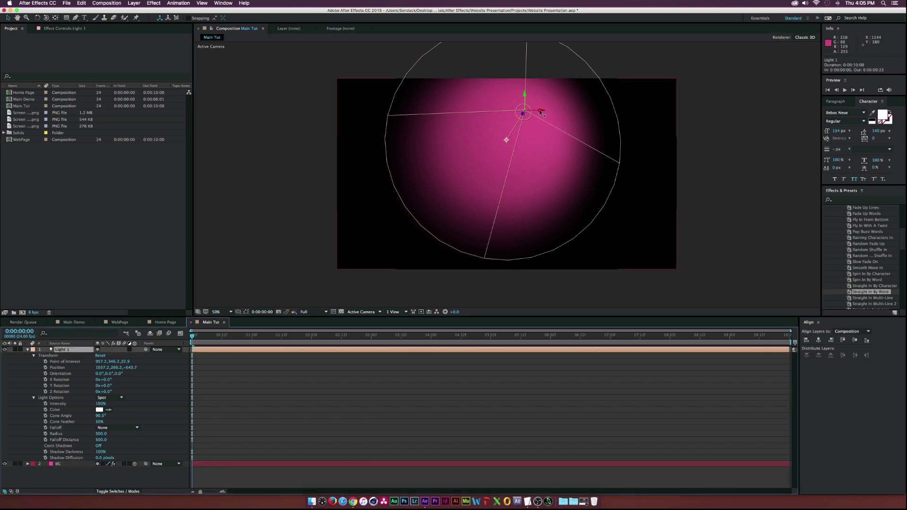
mouse_move(541, 113)
mouse_down()
mouse_move(661, 113)
mouse_move(671, 101)
mouse_move(623, 116)
mouse_move(541, 113)
mouse_up()
Rotate Light 1 to about -23° on Y and aim its point of interest near 1167, 579, 63, undoing the trial changes
drag(108, 388, 195, 364)
key(cmd+z)
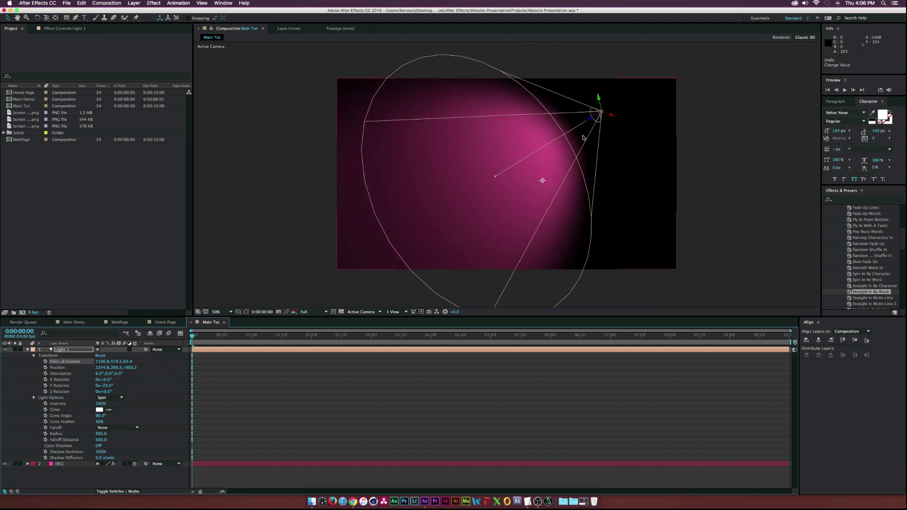
drag(100, 367, 123, 367)
key(super+z)
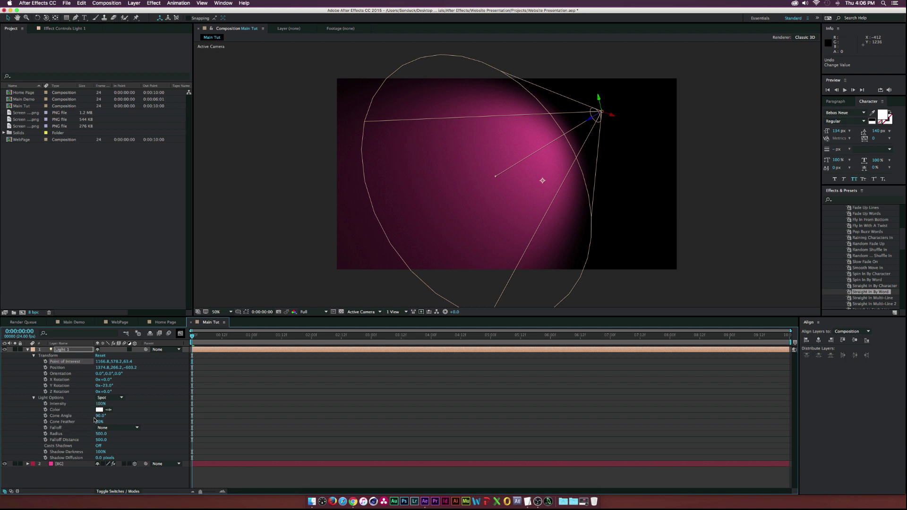
Widen Light 1's cone angle to about 155°, set its Z position to about -1185, and compare the background with and without the light
drag(97, 417, 124, 409)
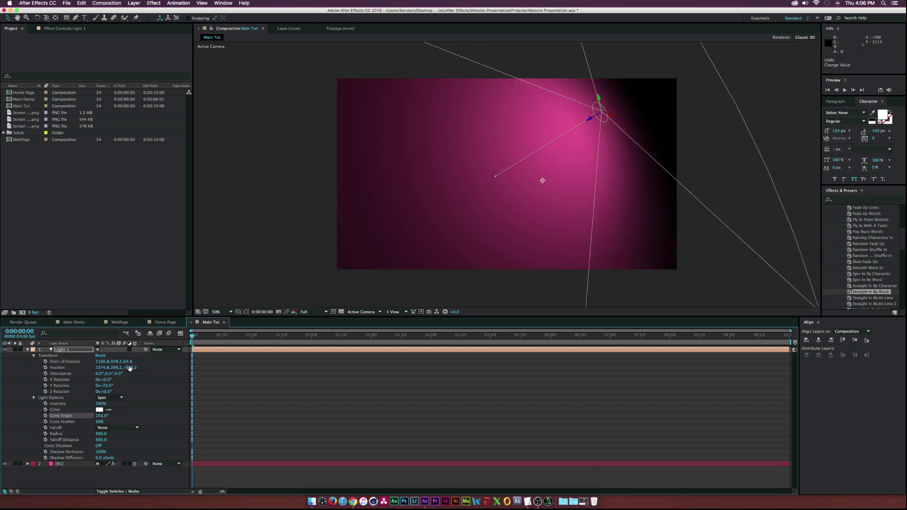
drag(128, 370, 83, 366)
mouse_move(49, 363)
mouse_down()
mouse_move(40, 363)
mouse_move(48, 364)
mouse_up()
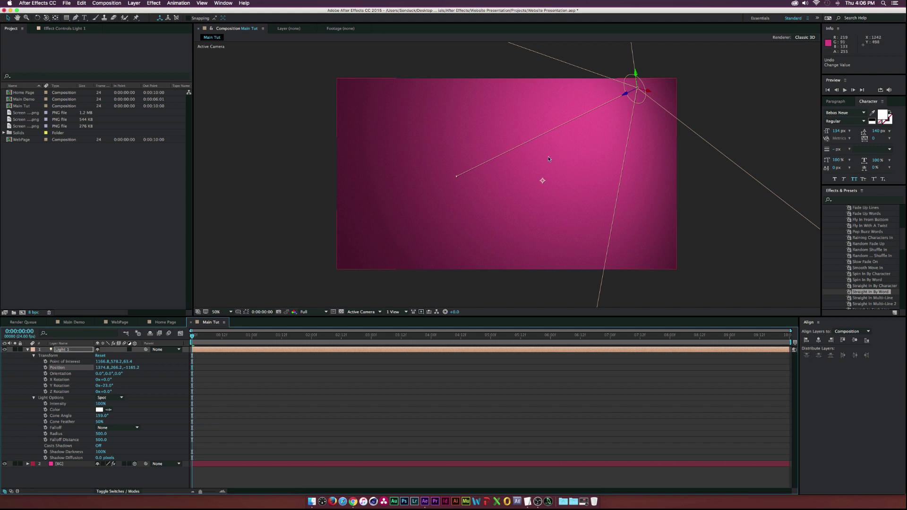
click(4, 350)
click(4, 349)
click(28, 350)
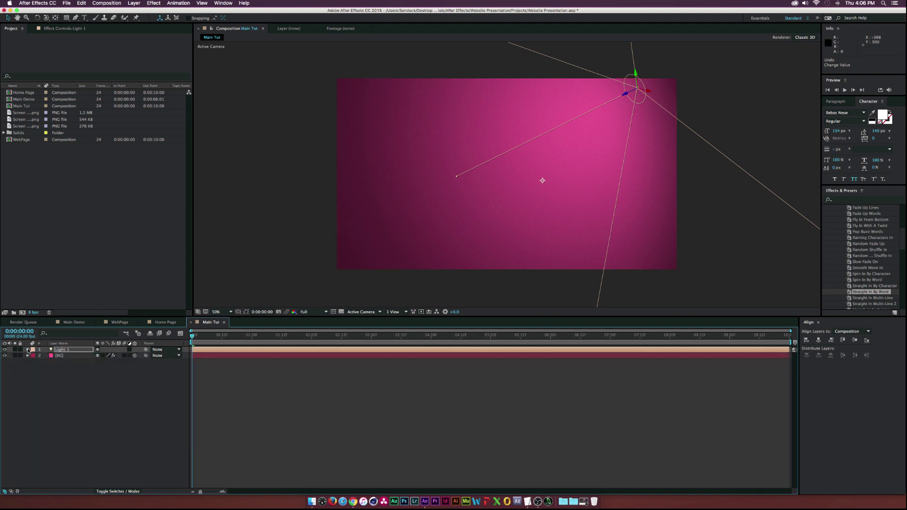
click(65, 350)
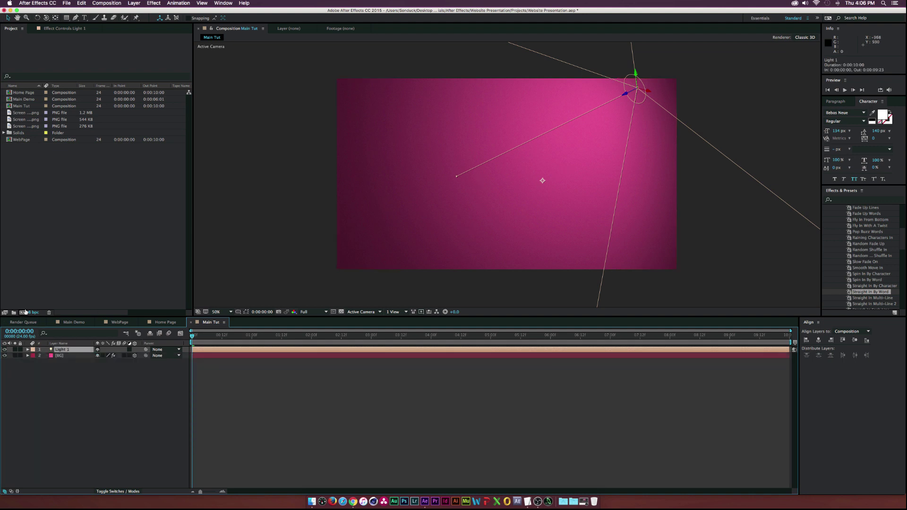
Create a new 1920 x 4000 px composition named Home Page
click(26, 114)
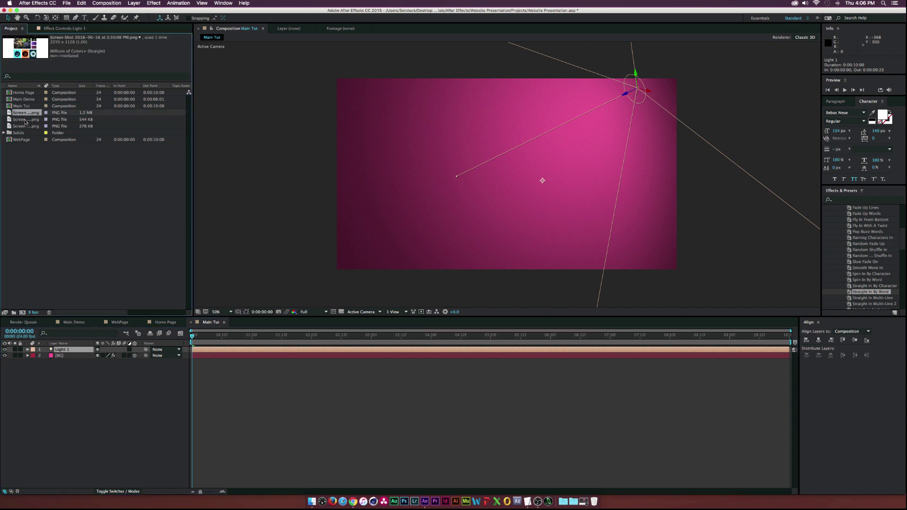
shift+click(23, 127)
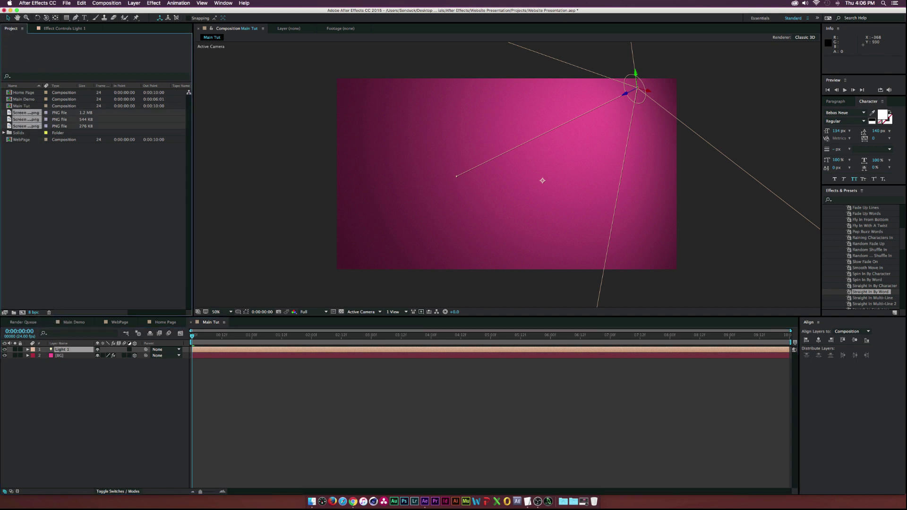
click(22, 312)
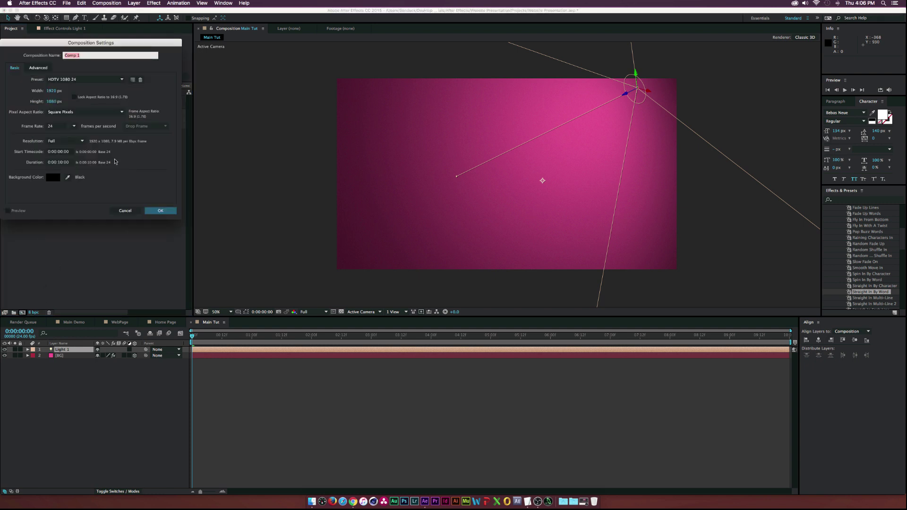
click(50, 102)
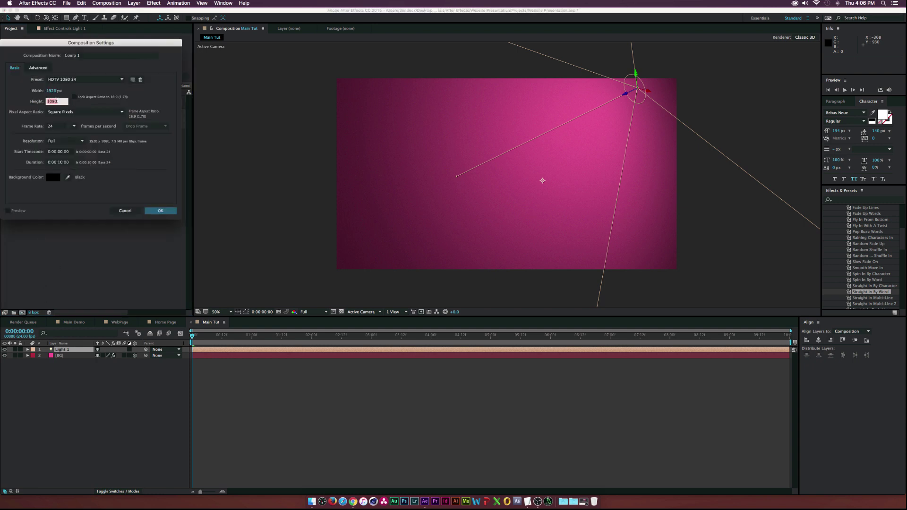
text(4000)
click(88, 58)
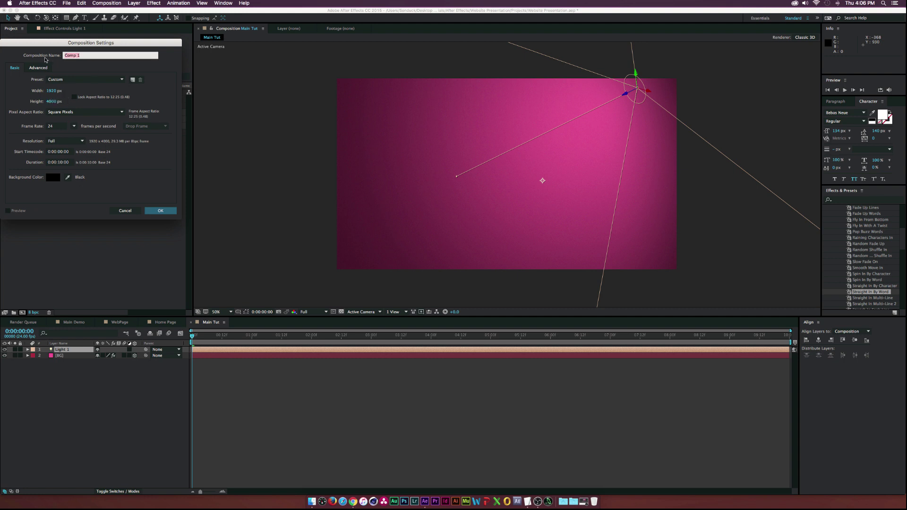
key(Return)
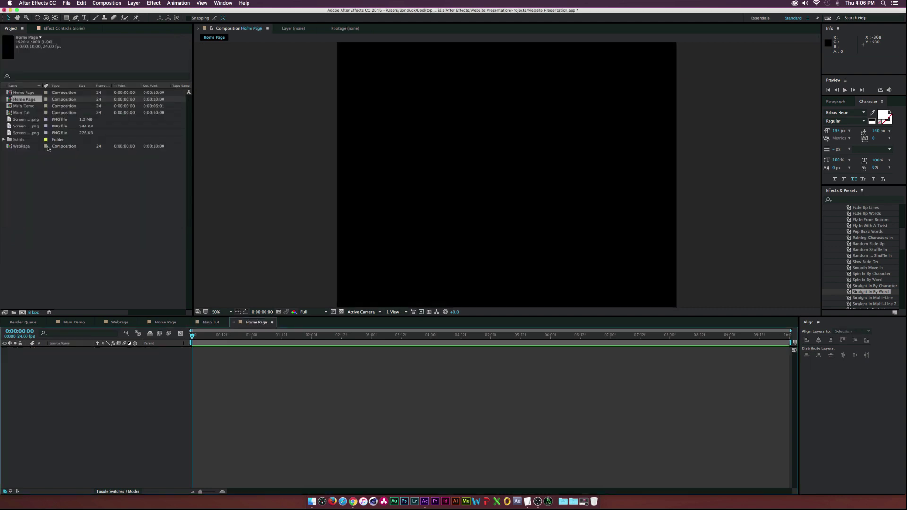
Add the three website screenshot PNG files as layers in the Home Page composition
click(11, 119)
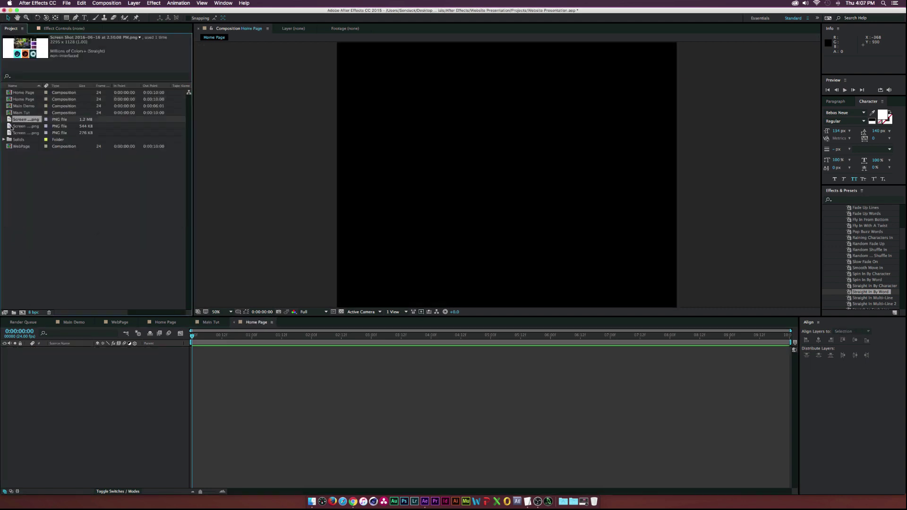
shift+click(10, 135)
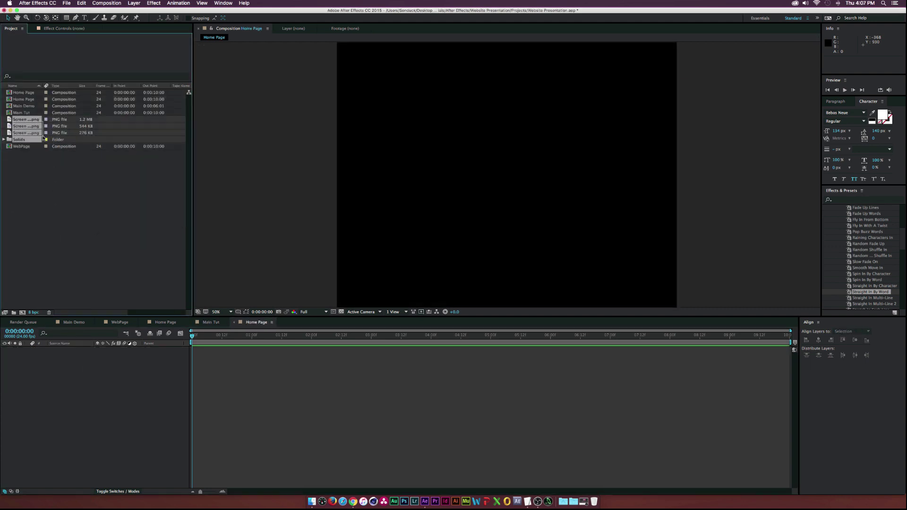
drag(13, 120, 107, 378)
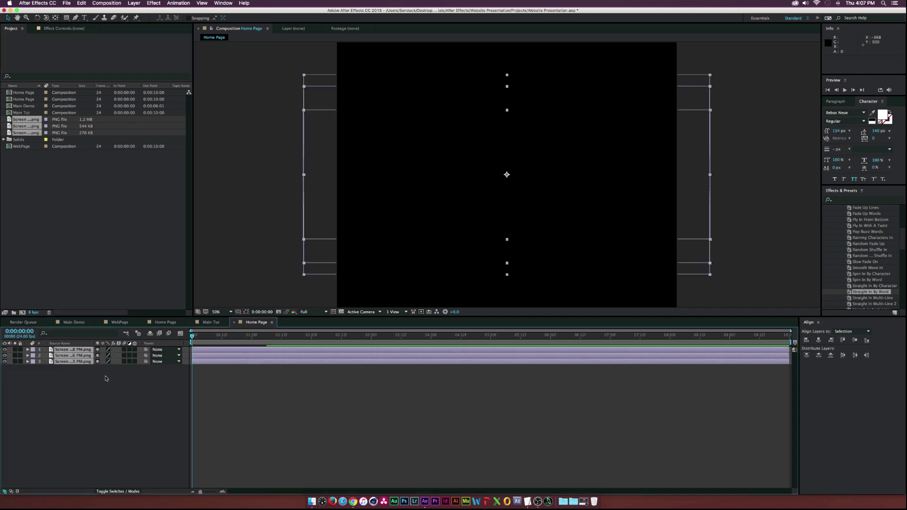
Move the website header screenshot up to the top edge of the Home Page composition, at position 960, 564
click(75, 350)
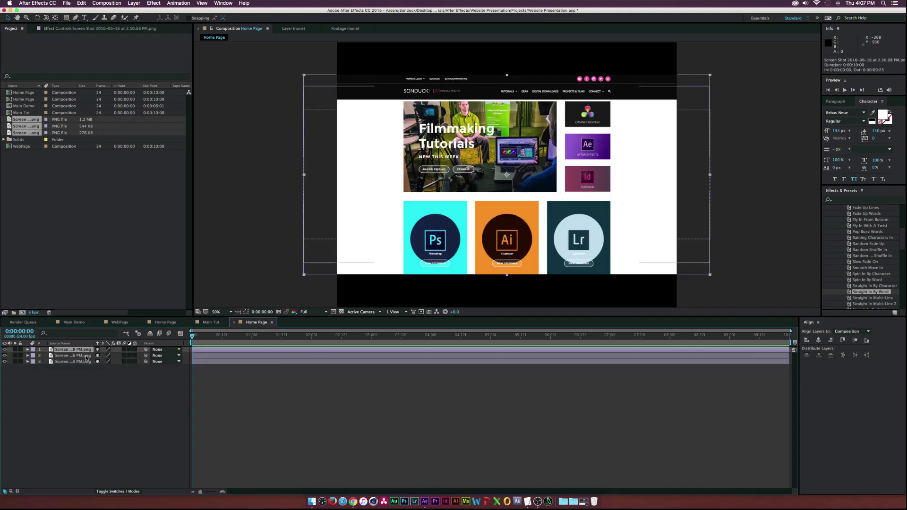
drag(486, 164, 485, 111)
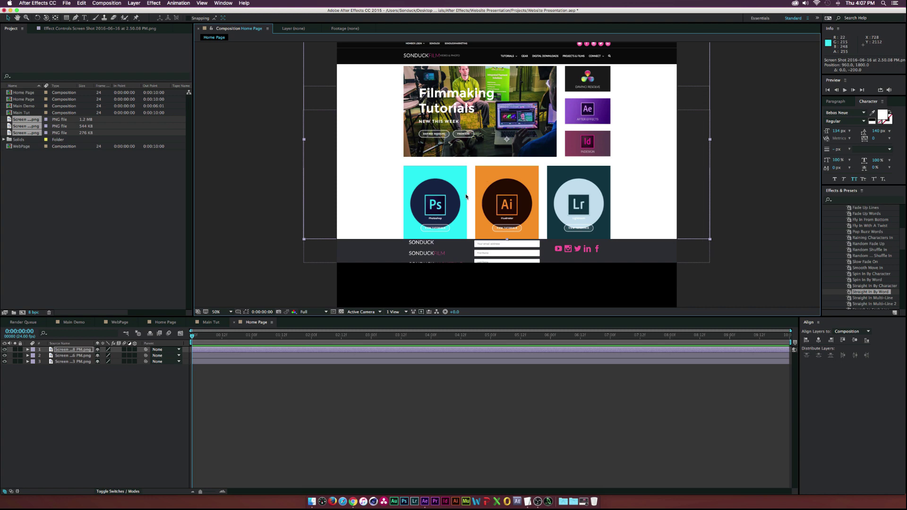
scroll(463, 207, down, 4)
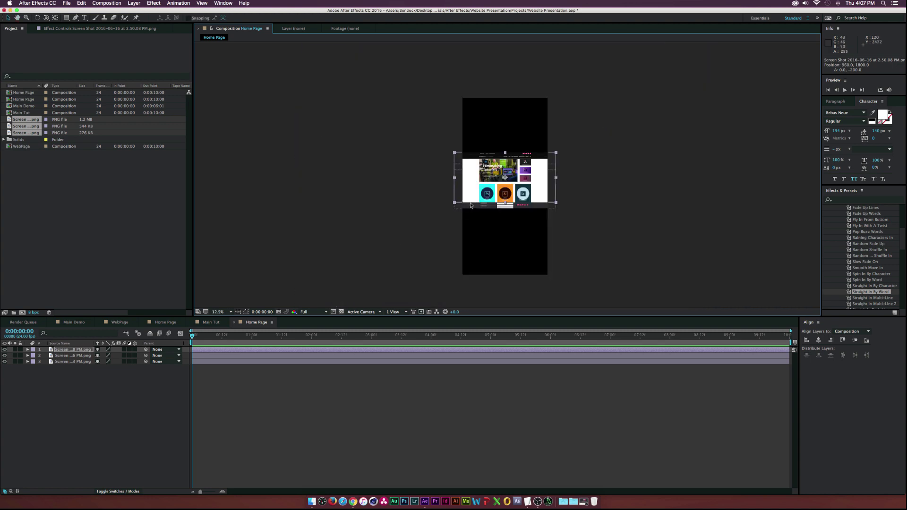
shift+click(503, 178)
shift+click(503, 178)
shift+click(504, 178)
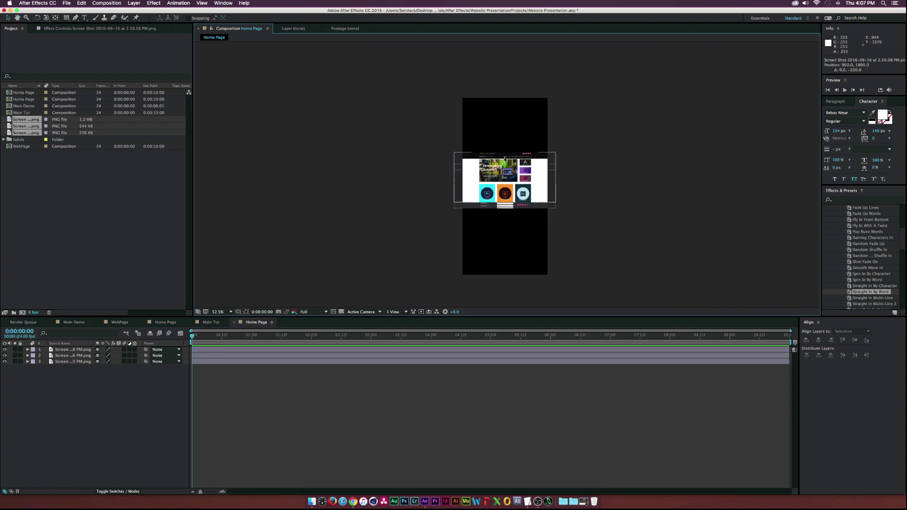
shift+click(505, 178)
drag(504, 175, 503, 129)
scroll(503, 170, up, 1)
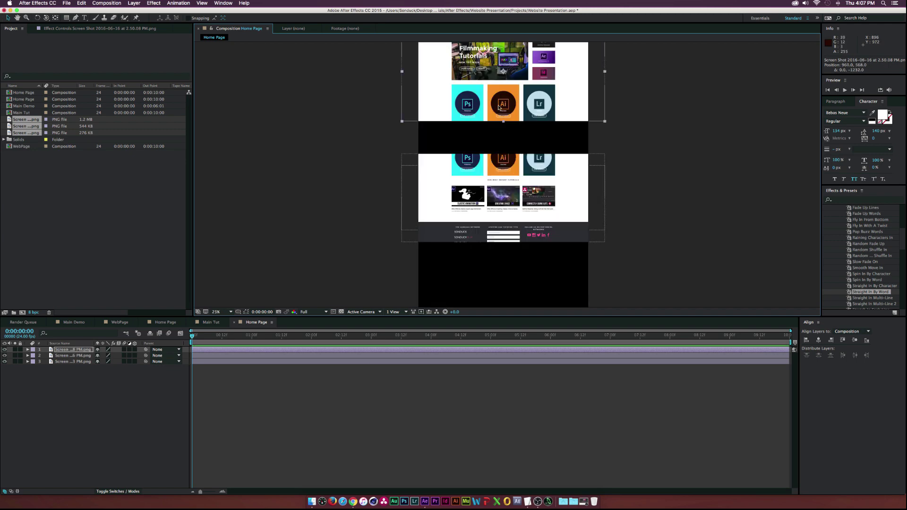
drag(491, 94, 491, 197)
scroll(505, 174, up, 5)
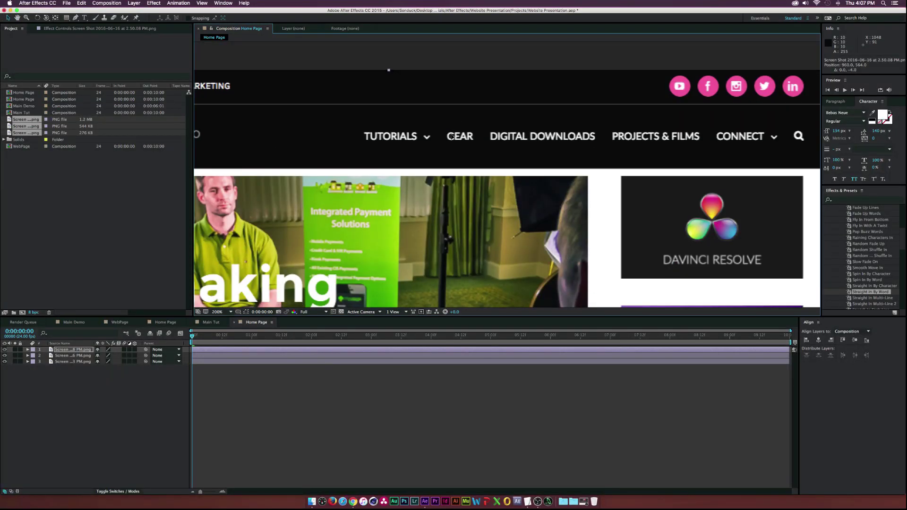
scroll(494, 182, down, 1)
scroll(494, 182, down, 1)
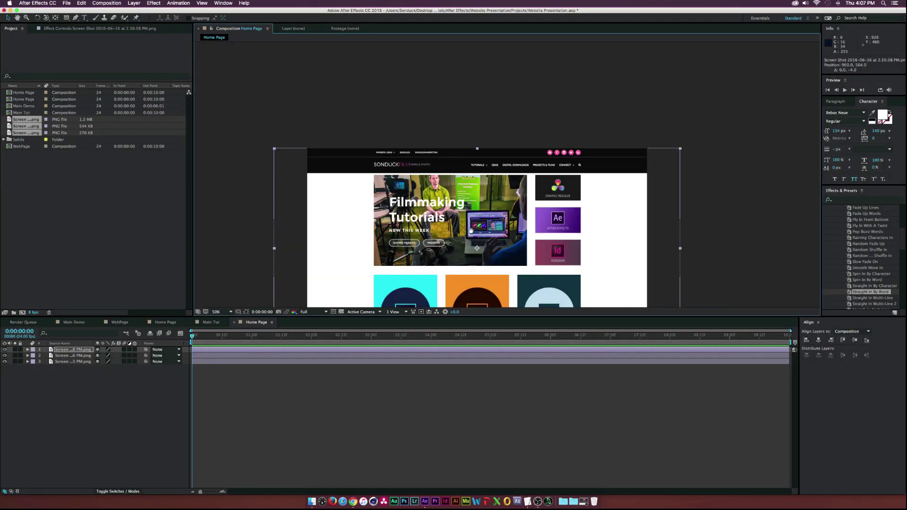
Stack the middle website screenshot above the header screenshot and move it up to overlap the matching software tiles, at about 960, 1382
drag(206, 211, 253, 64)
click(407, 281)
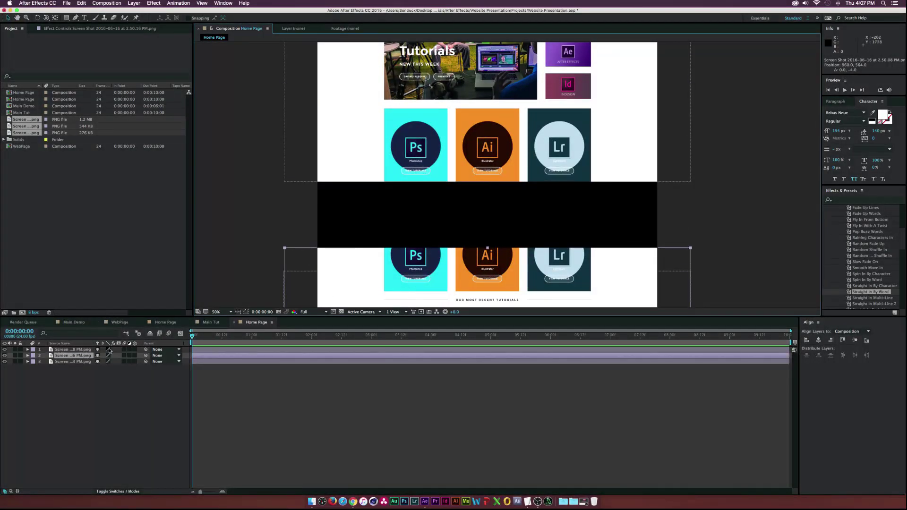
drag(407, 297, 429, 194)
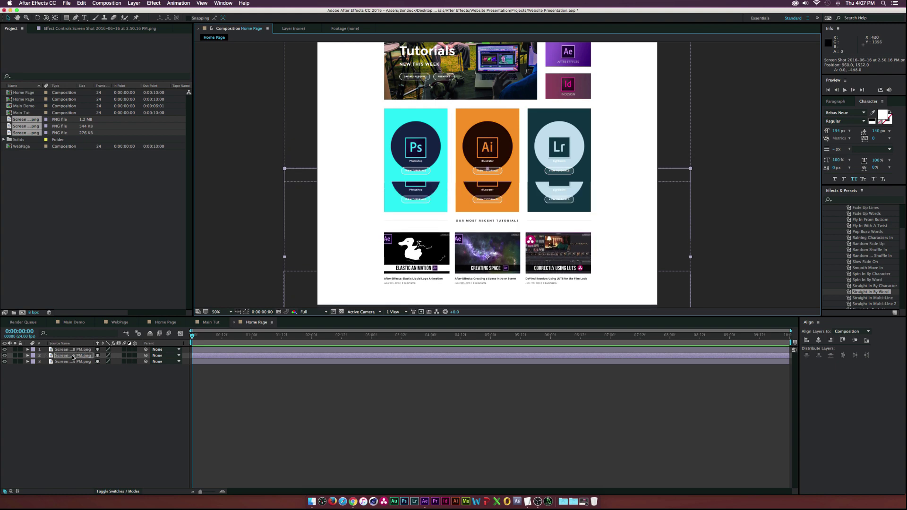
drag(72, 357, 70, 350)
key(period)
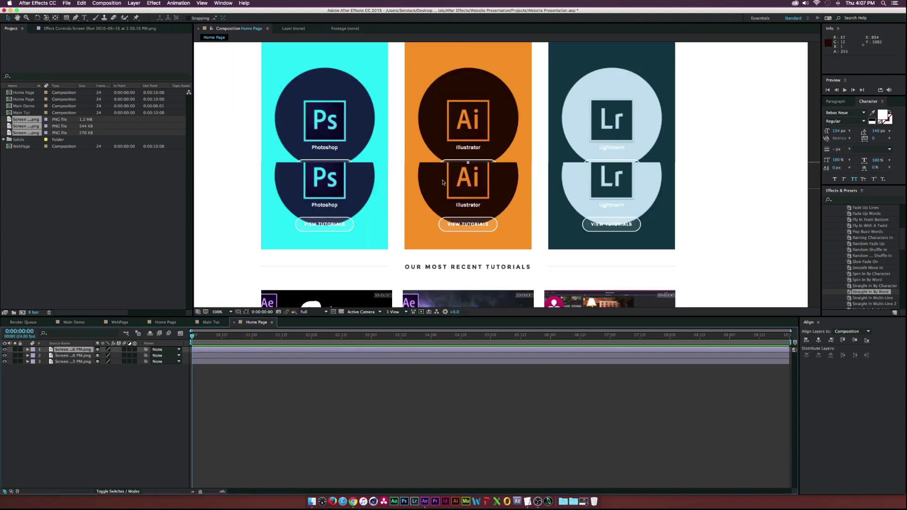
key(F2)
drag(433, 209, 439, 148)
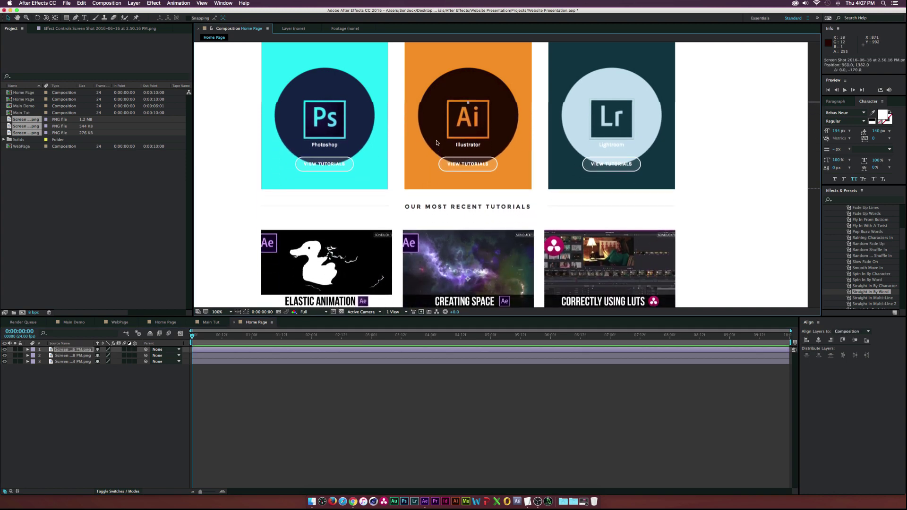
Nudge the middle screenshot to about 960.5, 1388 so its Illustrator and Lightroom tiles line up with the header screenshot
key(period)
key(h)
drag(433, 187, 433, 265)
key(shift+Down)
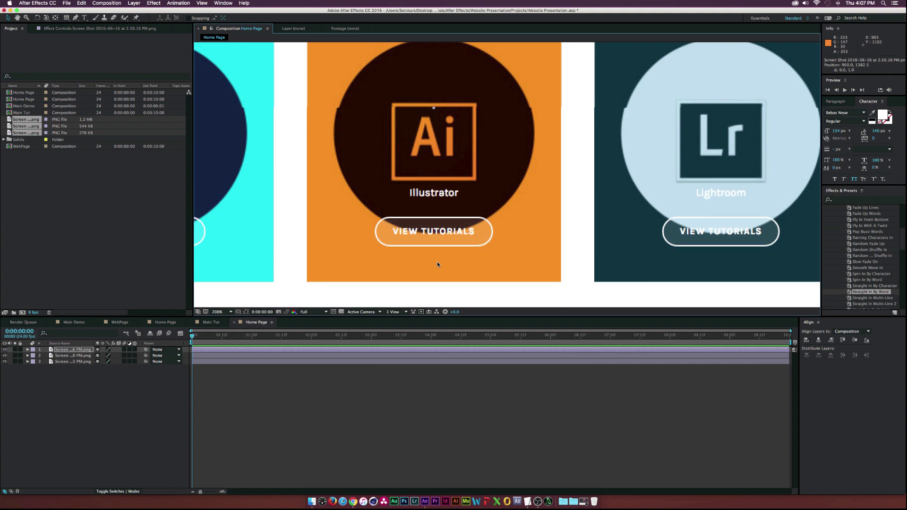
key(Down)
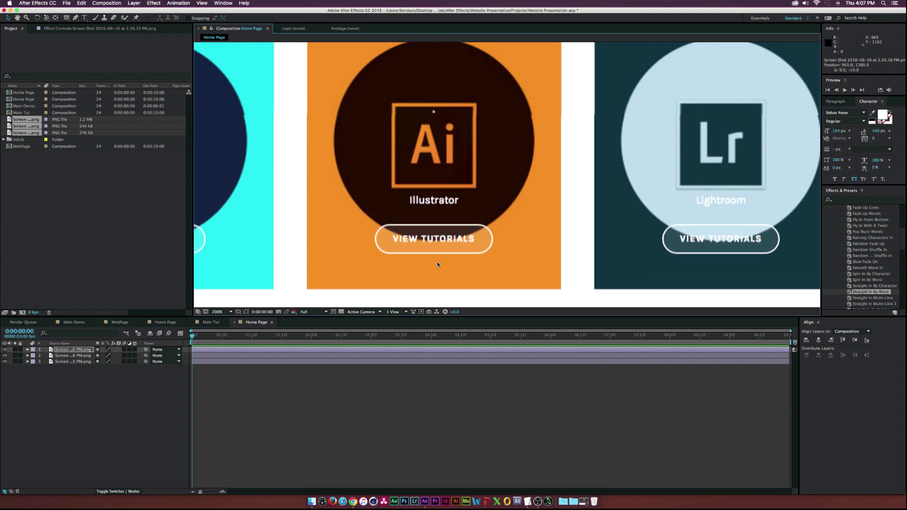
key(shift+Up)
key(Right)
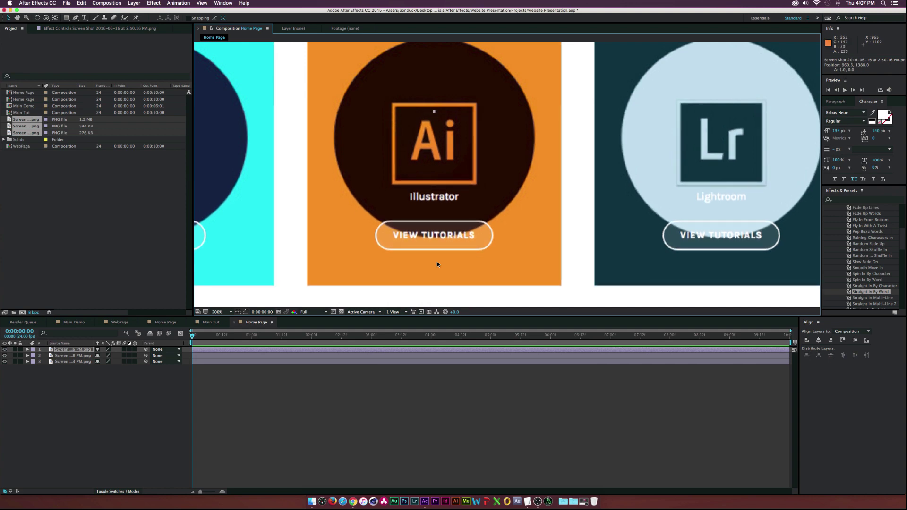
Bring the footer screenshot to the front of the layer stack and move it up over the matching recent tutorial thumbnails
key(comma)
key(comma)
key(comma)
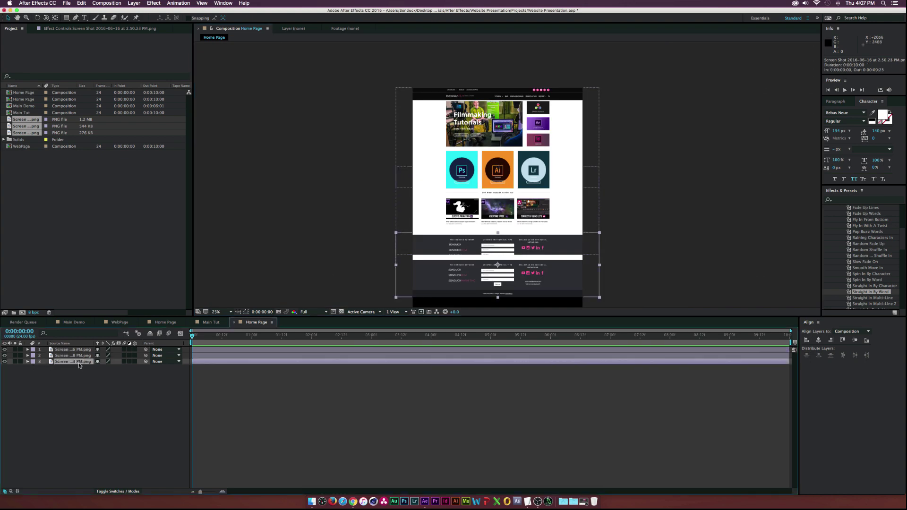
double_click(78, 361)
drag(71, 363, 71, 348)
click(231, 31)
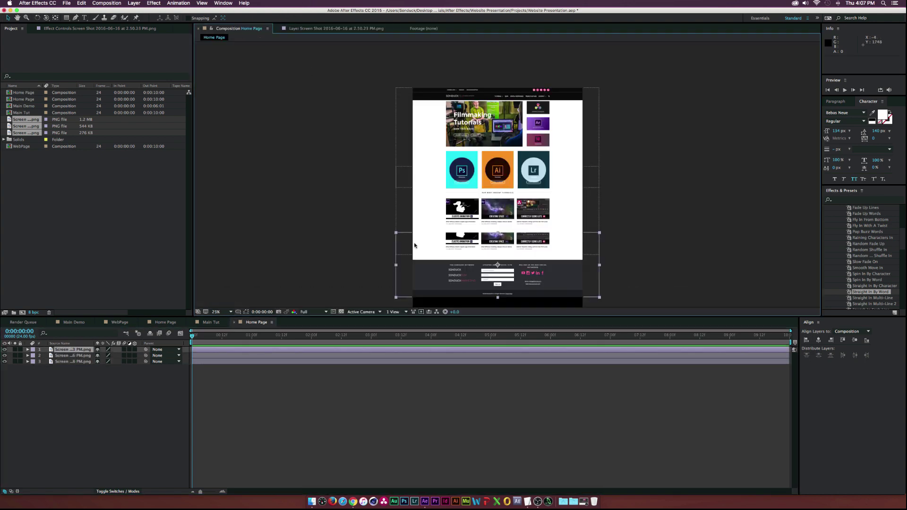
scroll(414, 237, down, 3)
key(period)
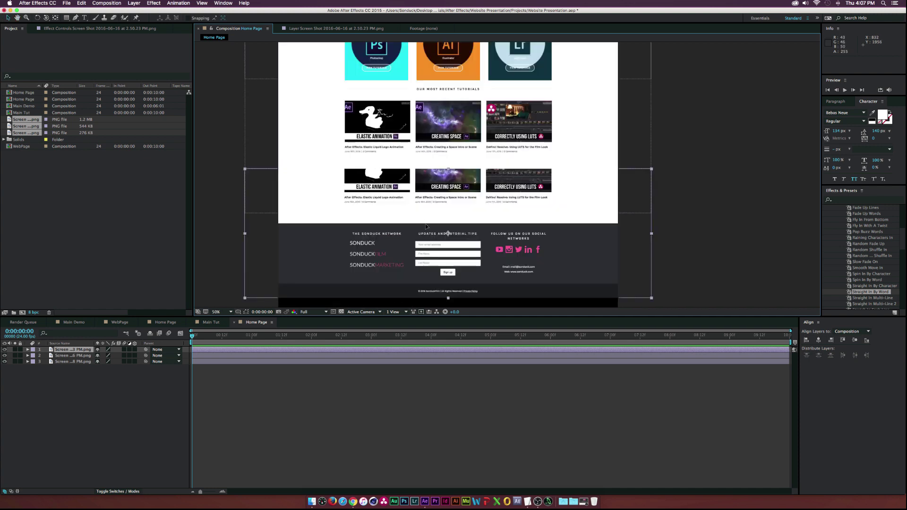
drag(425, 224, 424, 146)
Nudge the footer screenshot right and down to a vertical position of about 1716.5 so its tutorial thumbnails match the screenshot beneath
key(period)
key(Right)
key(Right)
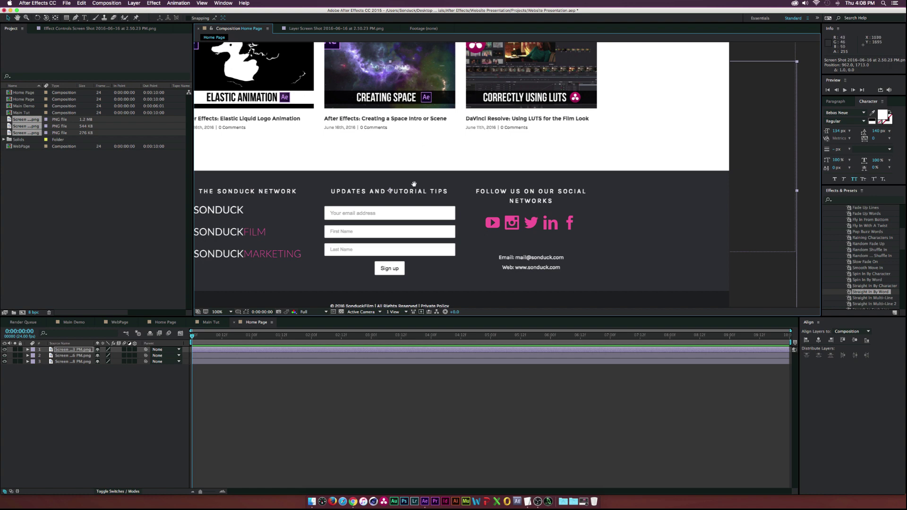
drag(413, 183, 396, 290)
key(v)
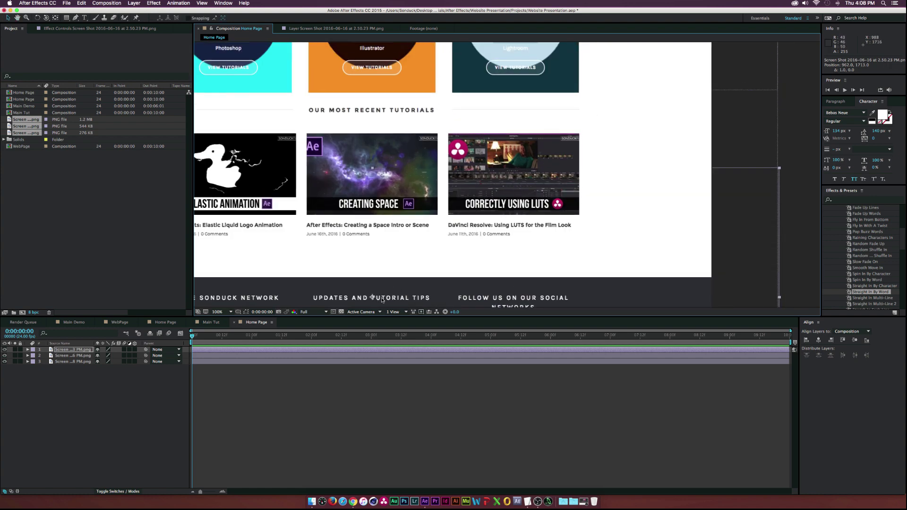
scroll(360, 251, down, 2)
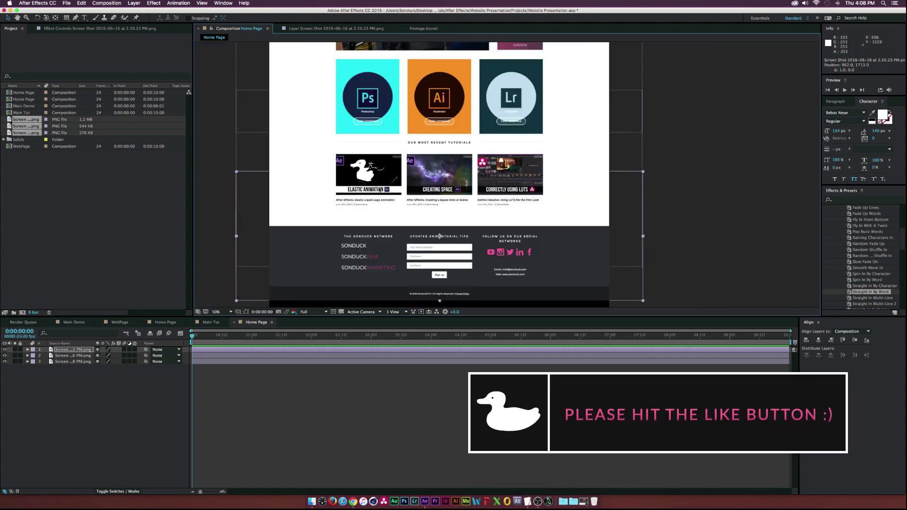
scroll(389, 155, up, 4)
key(Down)
key(Down)
key(Down)
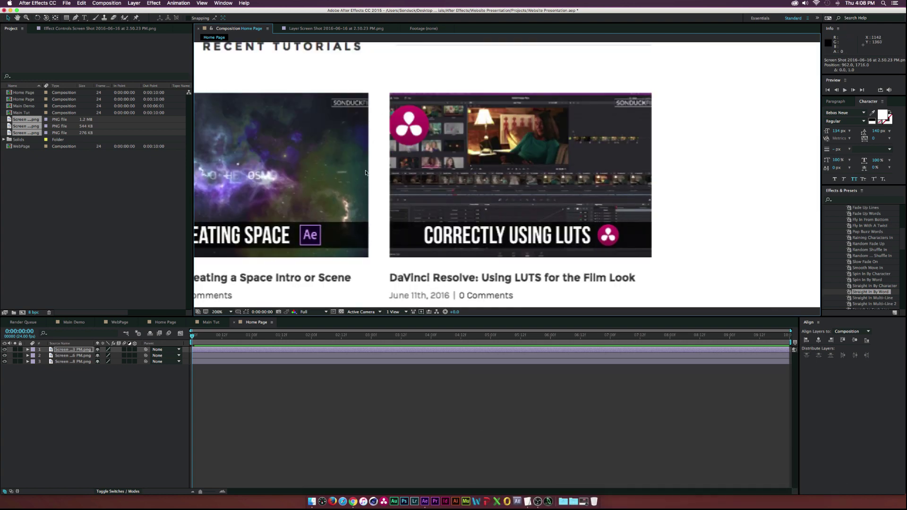
key(Down)
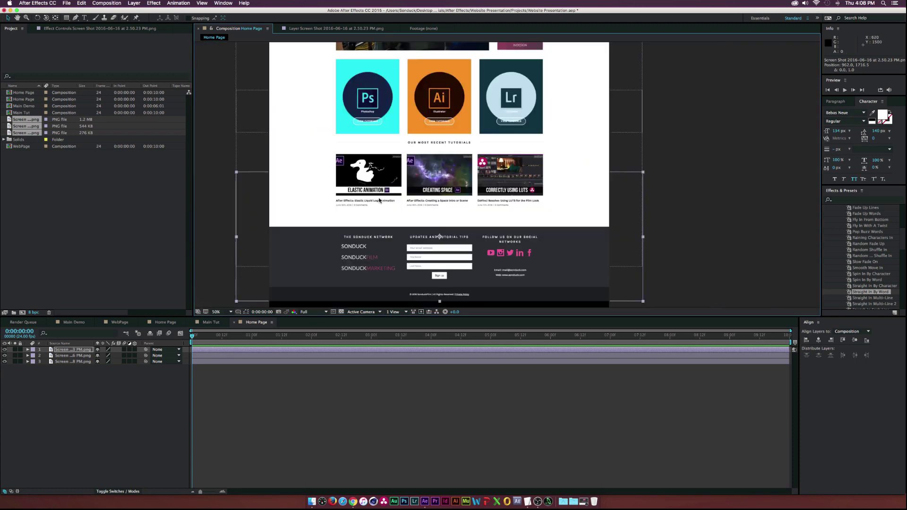
scroll(376, 208, down, 6)
click(107, 385)
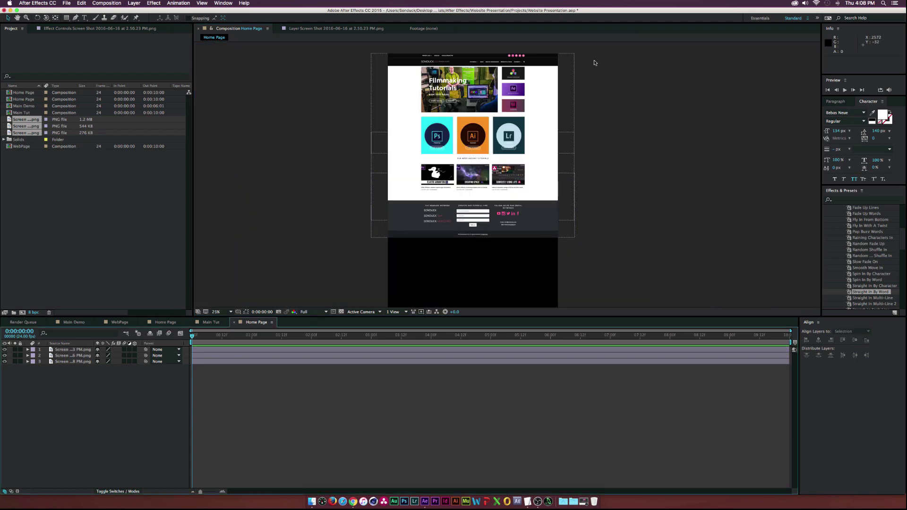
Draw a region of interest about 1920 x 2072 px around the assembled web page, excluding the empty black area below the footer
key(h)
drag(352, 81, 307, 95)
key(v)
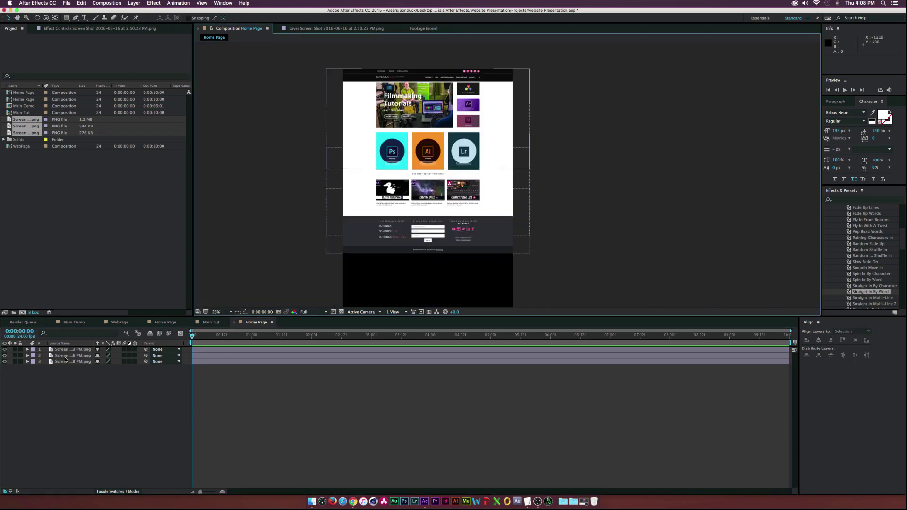
click(68, 350)
shift+click(68, 362)
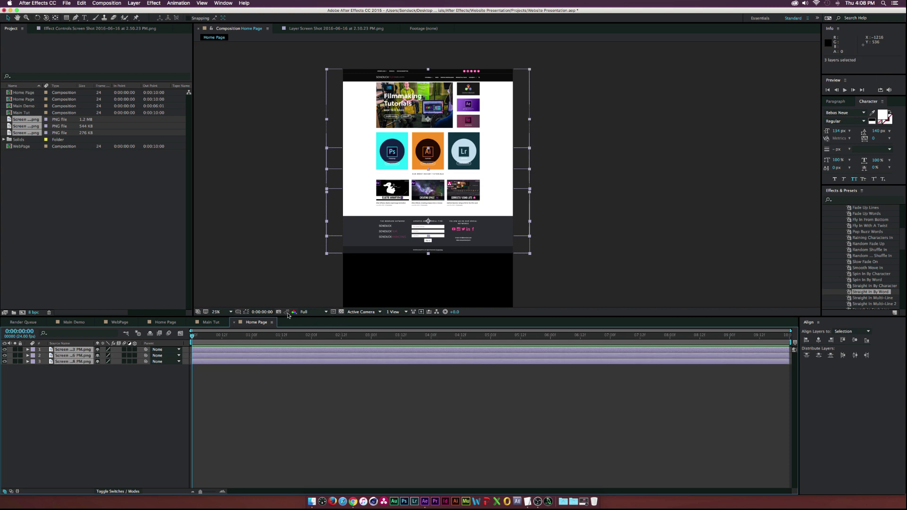
click(334, 313)
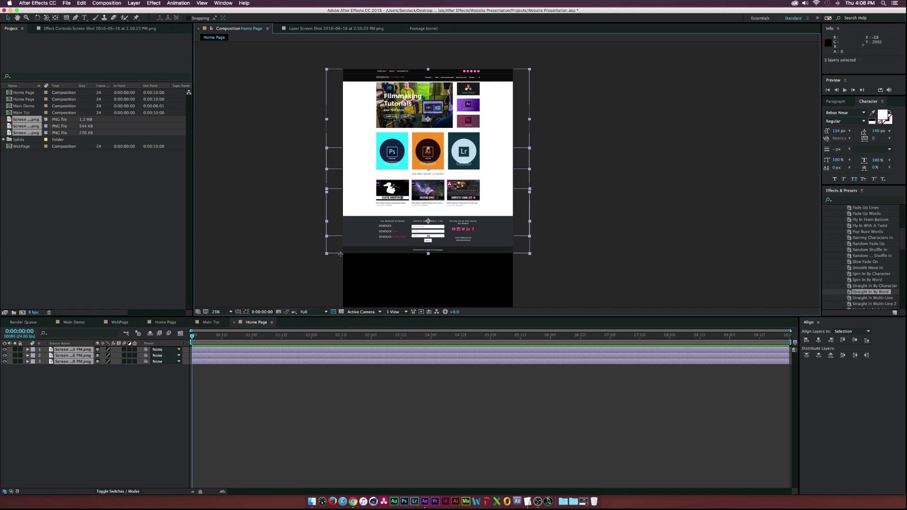
drag(326, 253, 542, 61)
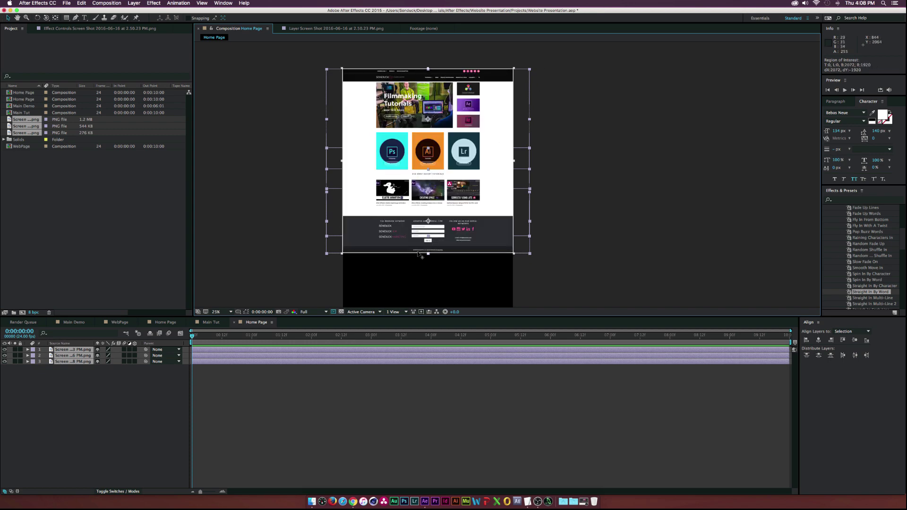
Adjust the region of interest's lower edge at the footer to about 2081 px and crop the composition to the region
scroll(423, 253, up, 6)
scroll(452, 215, down, 10)
scroll(451, 215, left, 5)
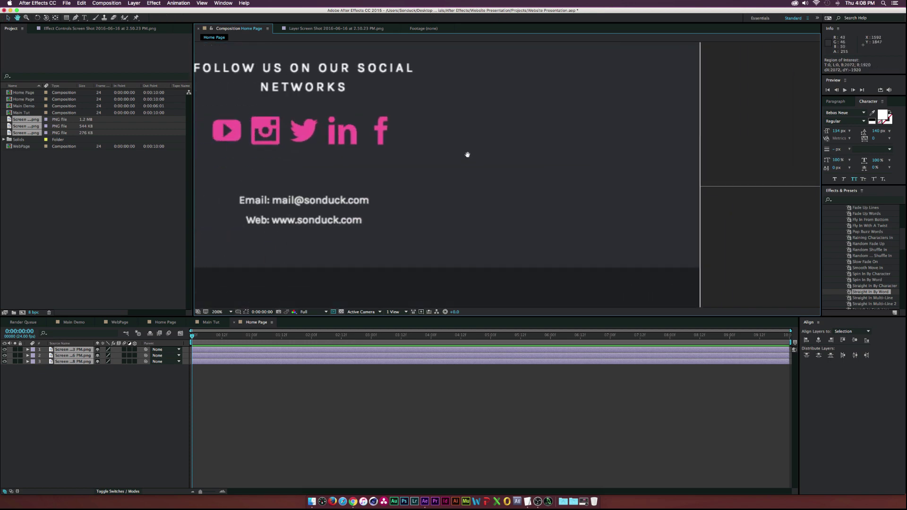
scroll(278, 166, down, 3)
scroll(279, 166, left, 5)
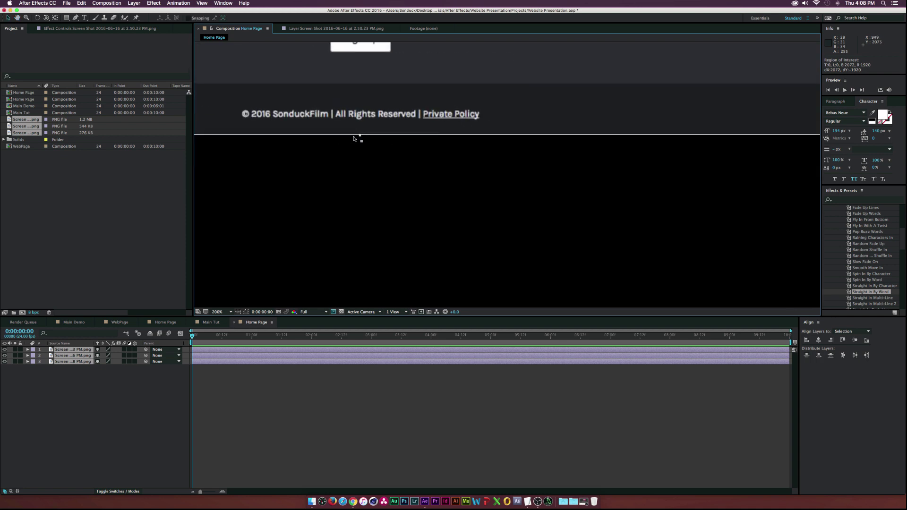
drag(360, 136, 361, 142)
scroll(356, 166, down, 5)
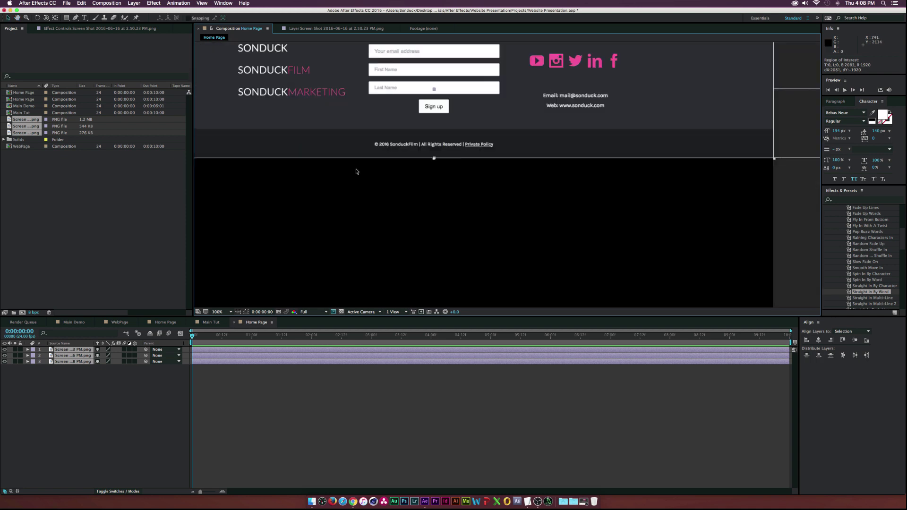
scroll(360, 151, up, 4)
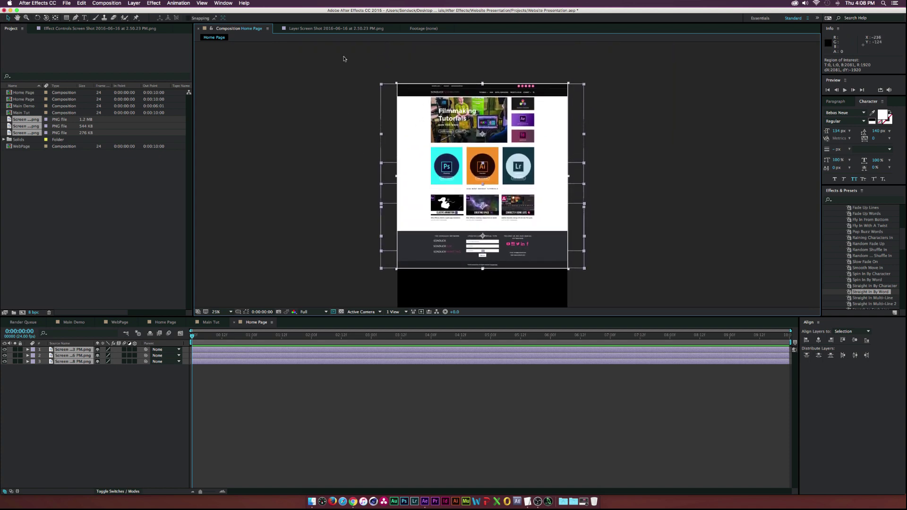
click(107, 3)
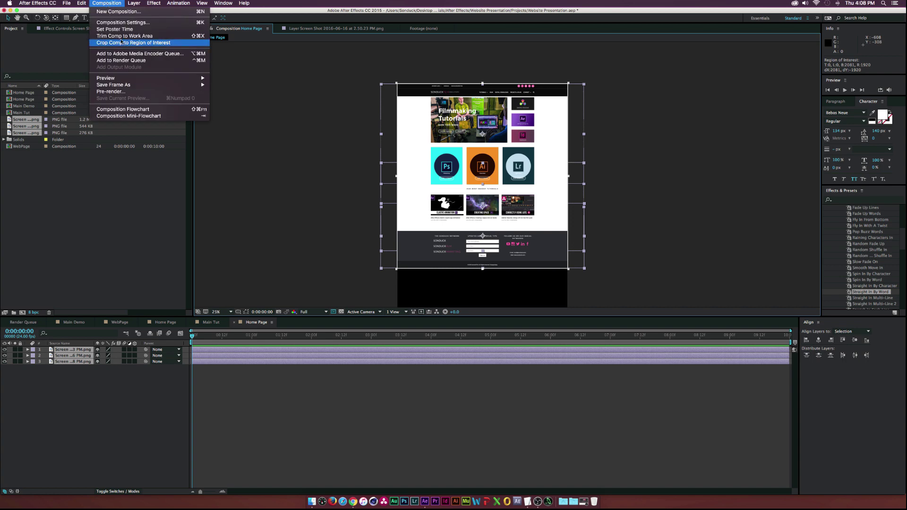
click(131, 43)
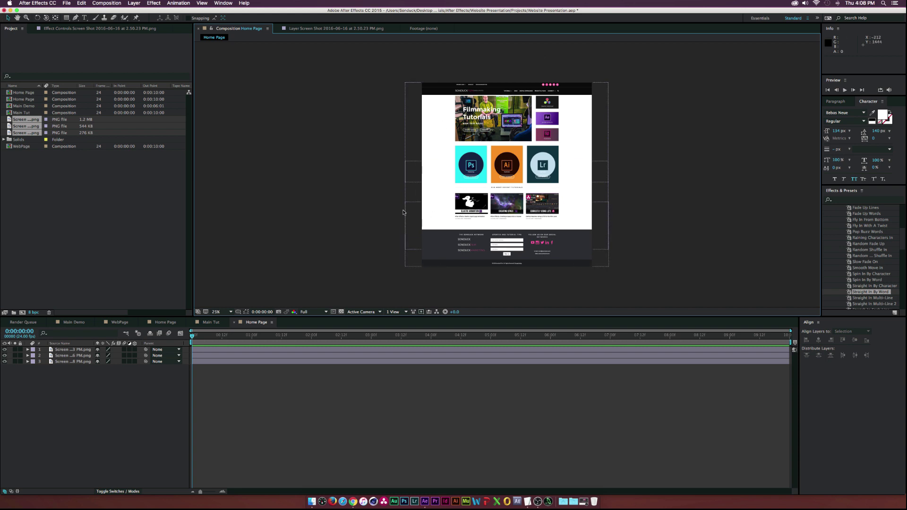
Pre-compose the three screenshot layers into a new composition named Web Page, moving all attributes into it
drag(36, 407, 100, 316)
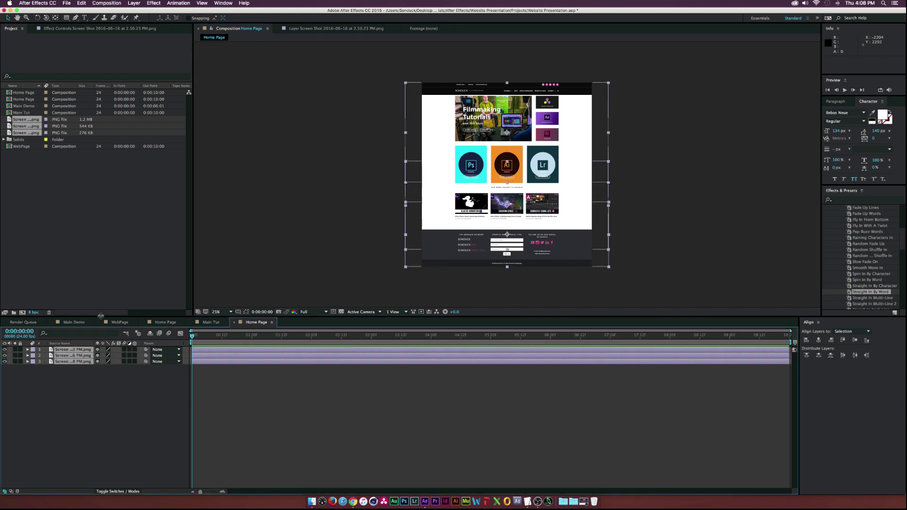
key(super+shift+c)
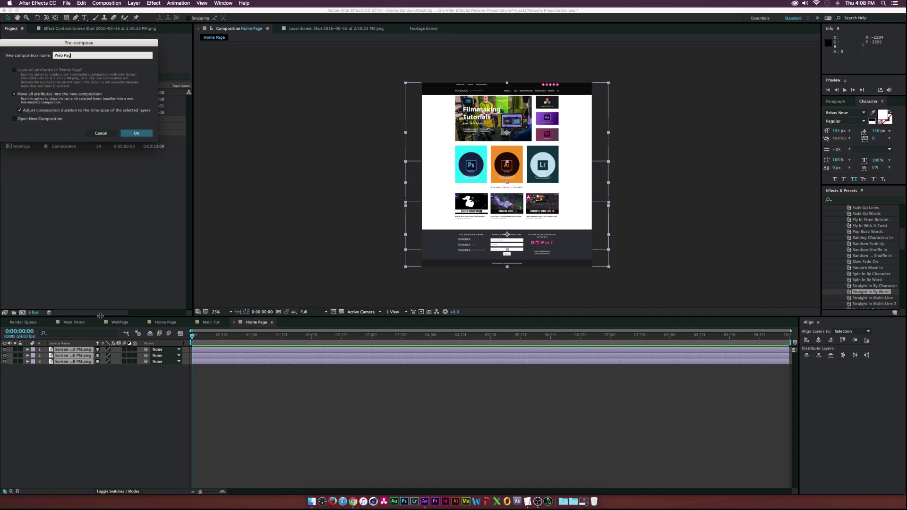
key(Return)
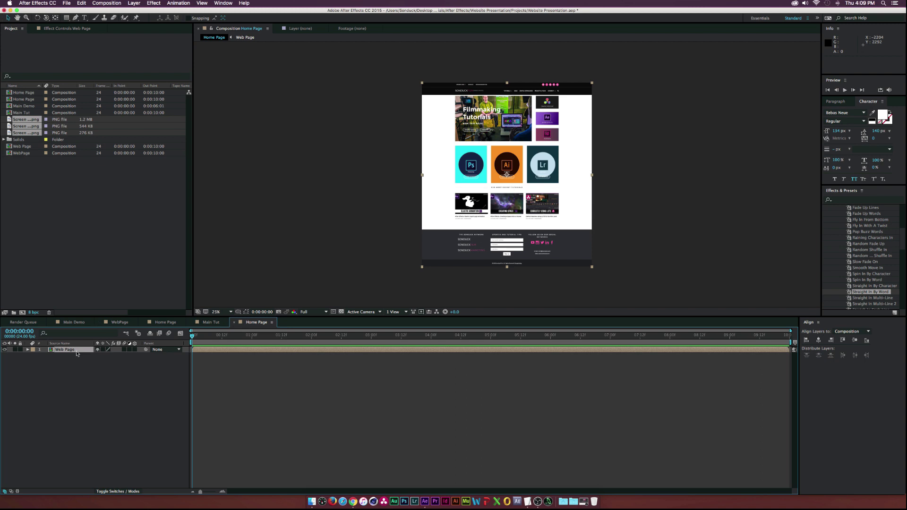
Set the Home Page composition's height to 800 px and align the Web Page layer to its top edge
key(super+k)
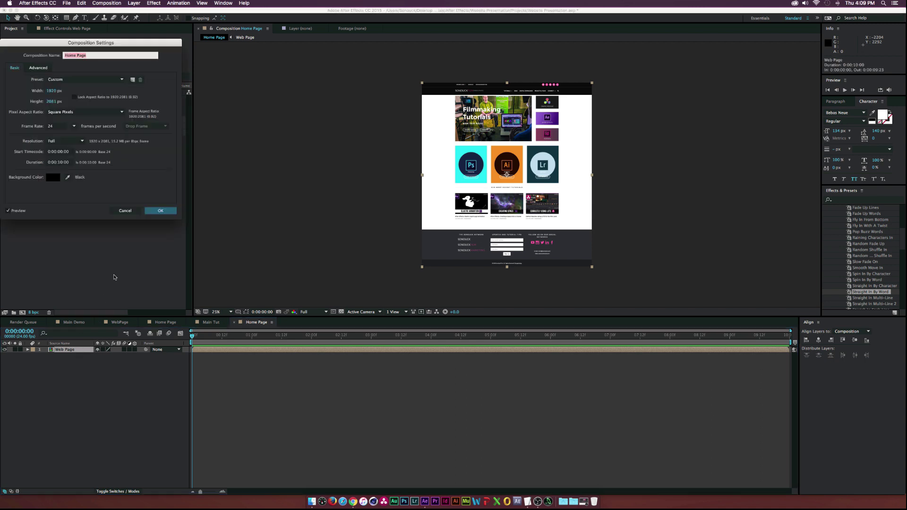
click(124, 210)
click(106, 3)
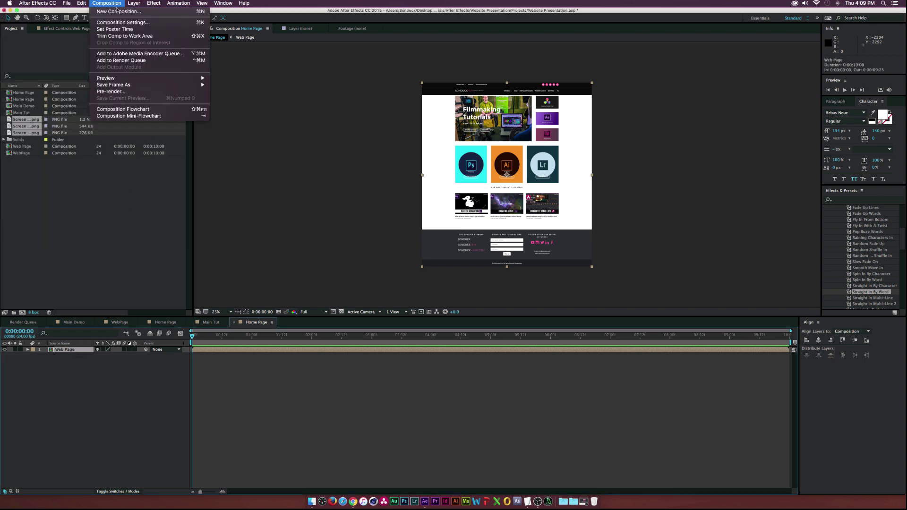
click(122, 23)
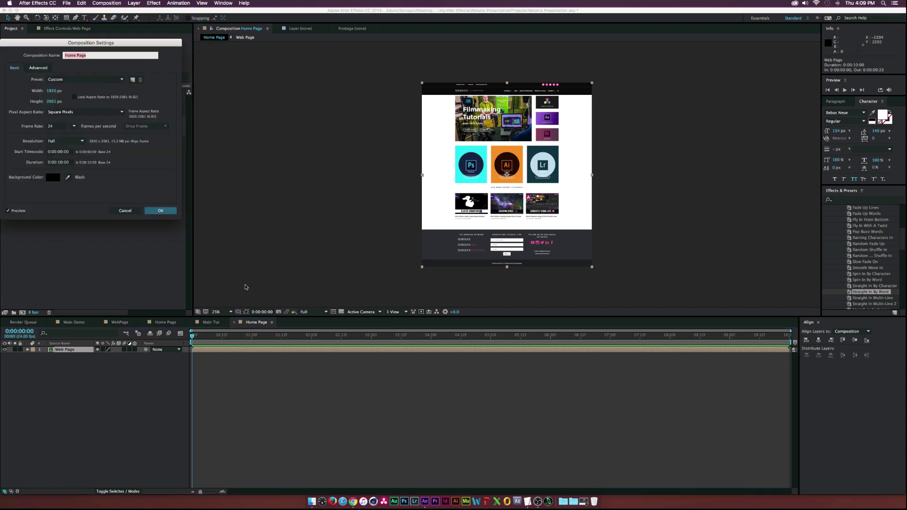
click(51, 101)
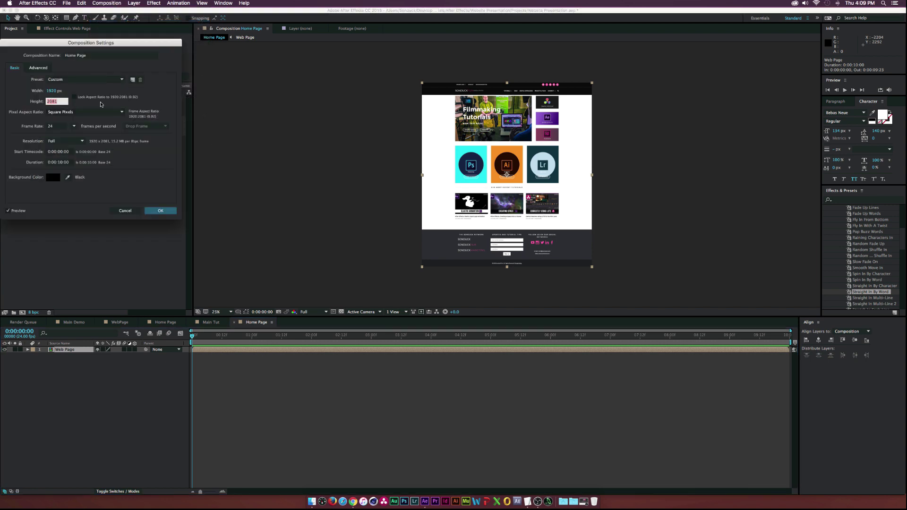
text(800)
click(160, 210)
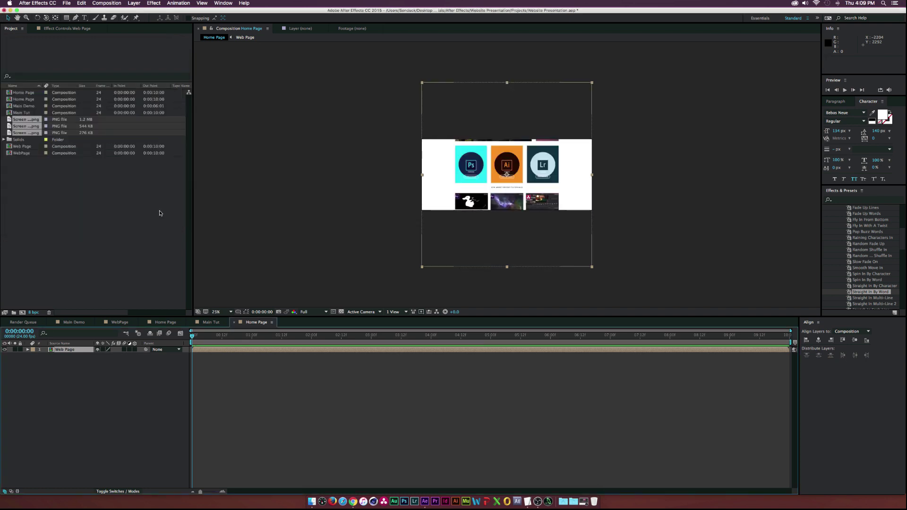
click(842, 341)
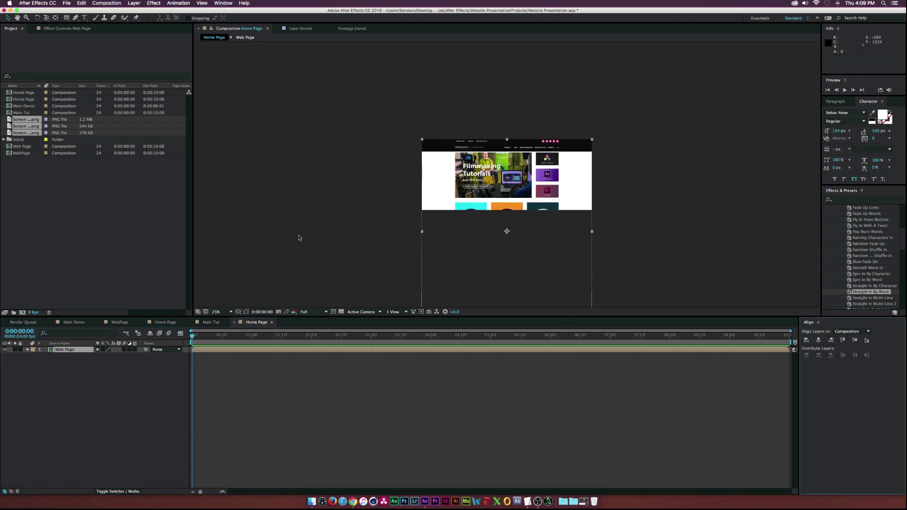
Draw a rectangular mask about 440 px wide over the blank left margin of the Web Page layer and set its mode to Subtract
key(period)
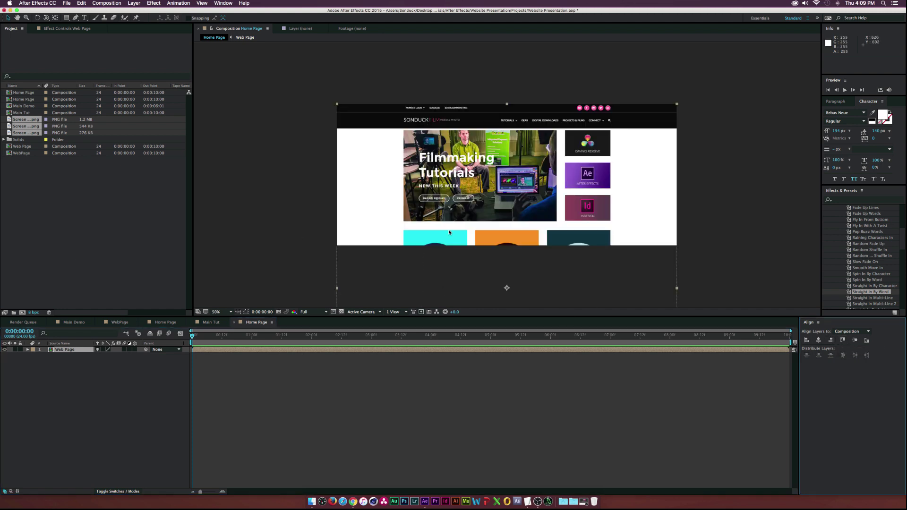
click(66, 18)
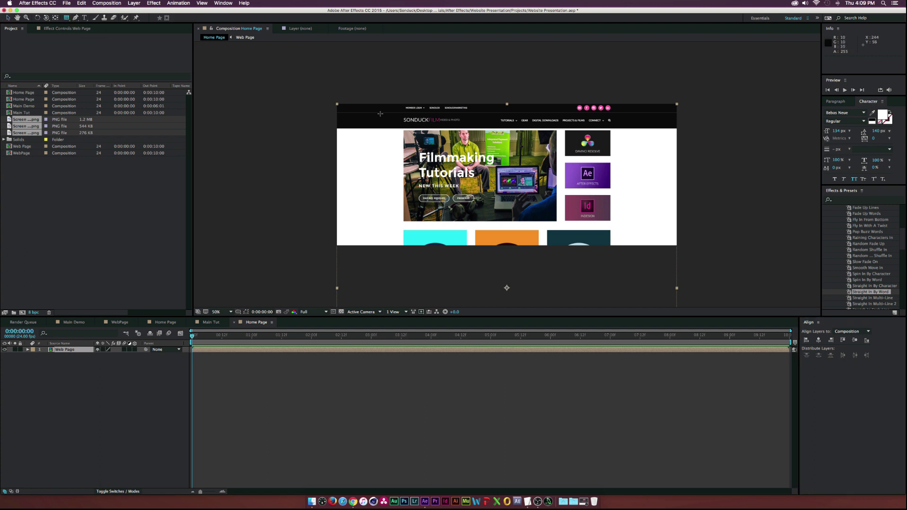
drag(324, 252, 401, 88)
click(105, 361)
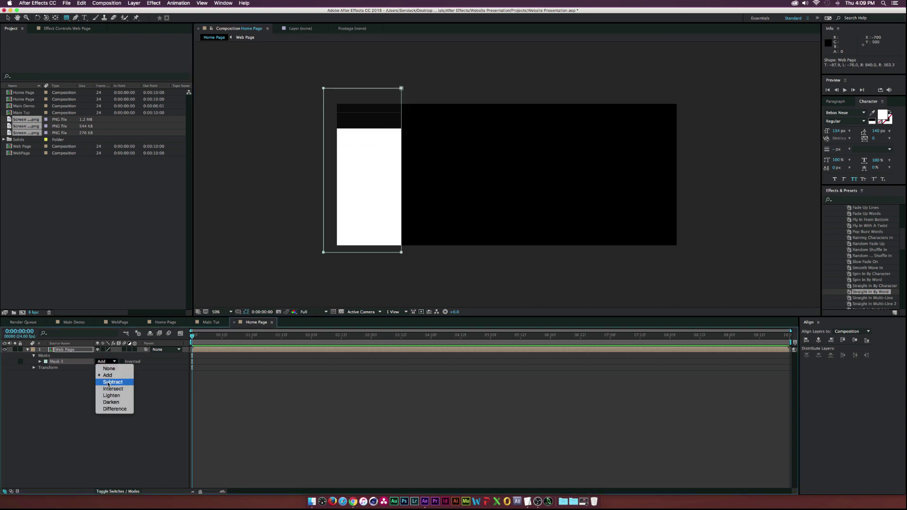
click(106, 382)
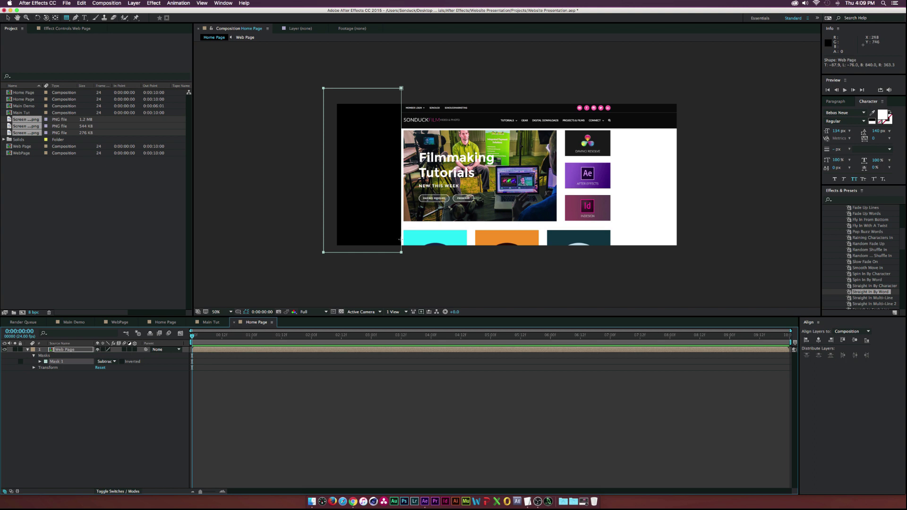
Extend the lower edge of the left-margin mask down past the bottom of the full web page
key(v)
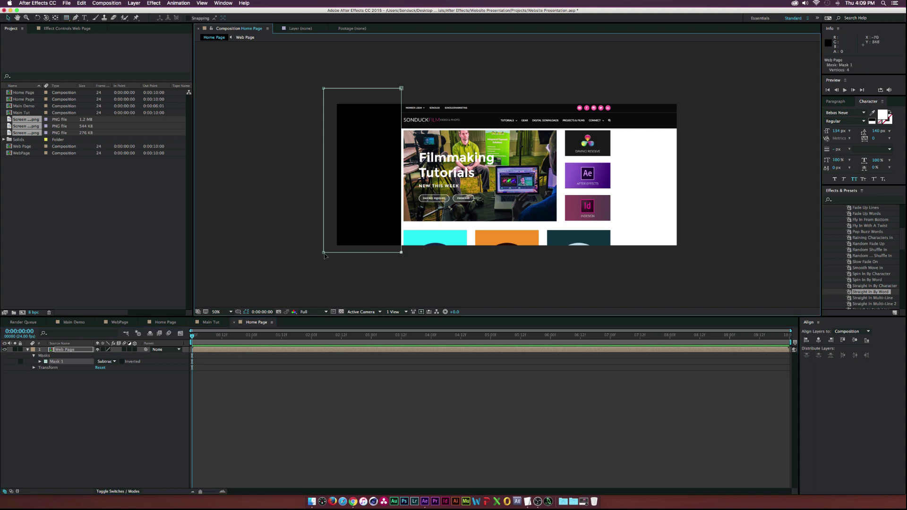
key(comma)
key(comma)
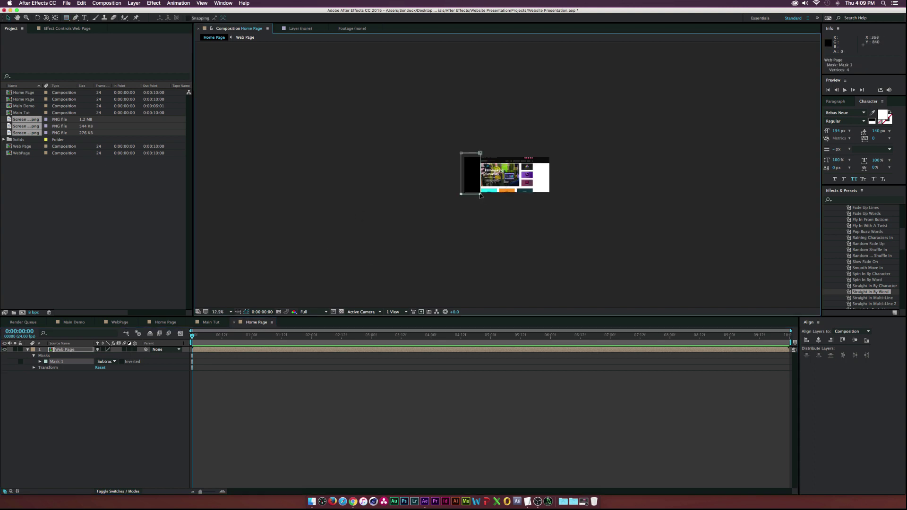
drag(481, 194, 474, 300)
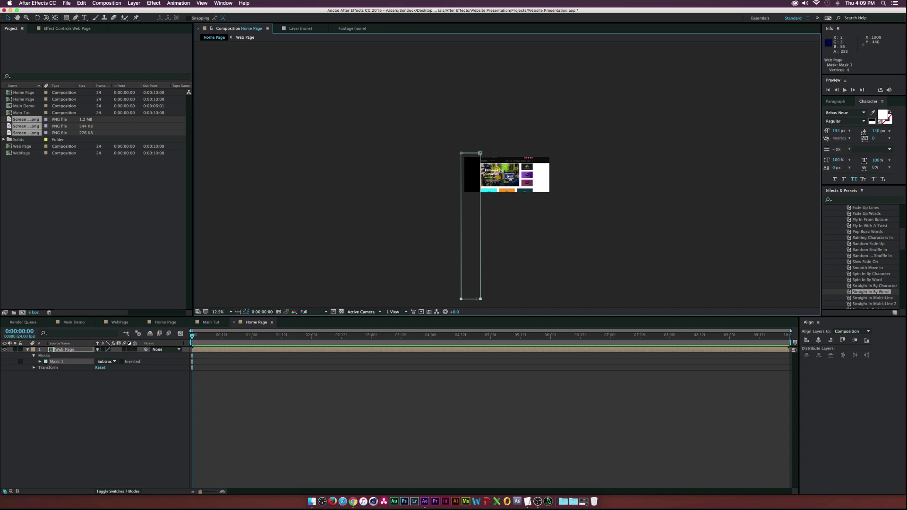
key(period)
key(period)
key(period)
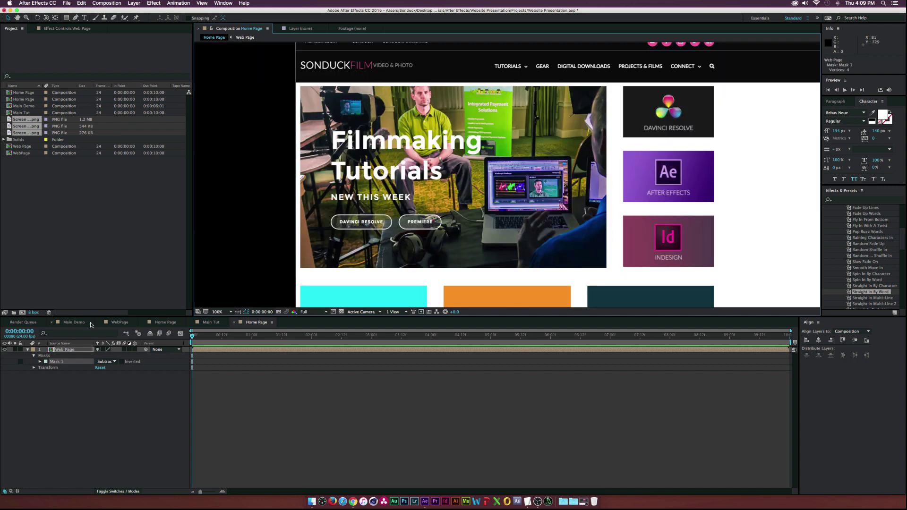
Duplicate the subtract mask and place the copy over the right margin, flush with the edge of the page content
key(ctrl+d)
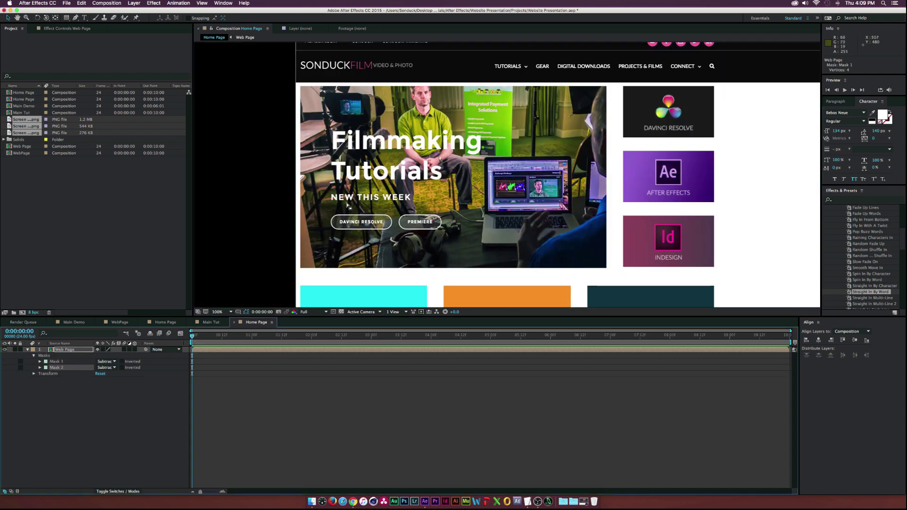
key(comma)
drag(402, 91, 693, 111)
drag(692, 111, 692, 112)
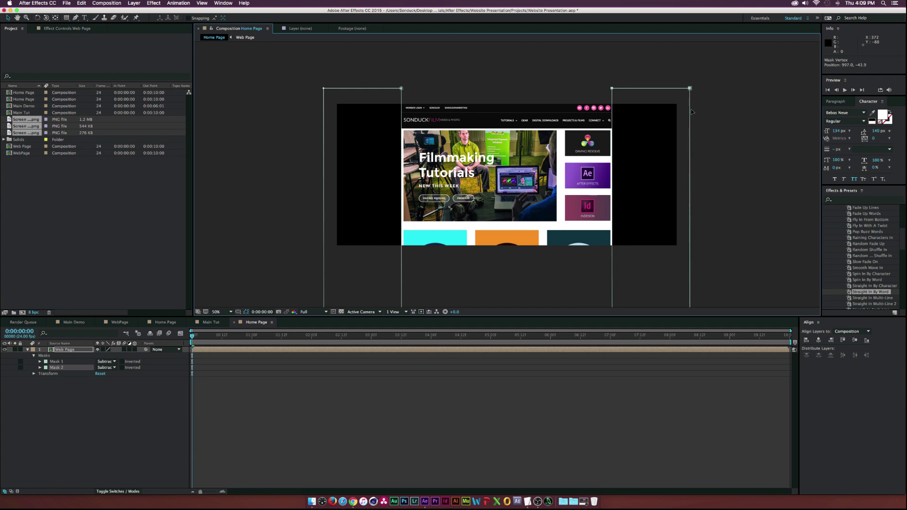
key(Right)
key(Right)
key(Right)
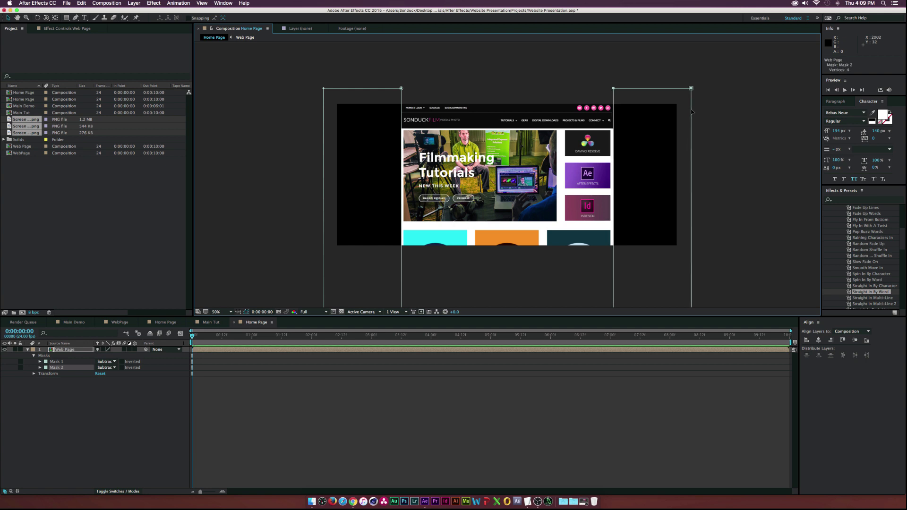
key(Left)
key(Left)
key(Left)
key(Left)
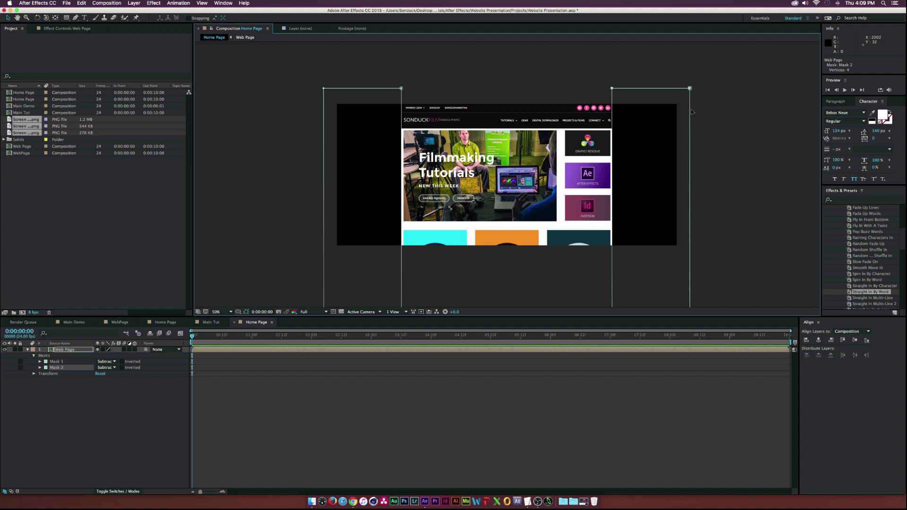
Add the WebPage composition to the Main Tut composition as the top layer, above the light
click(166, 322)
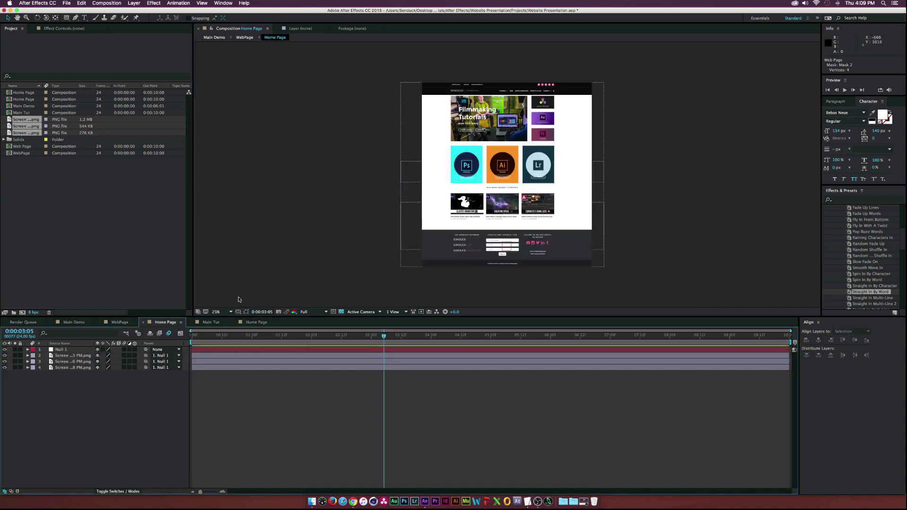
click(207, 324)
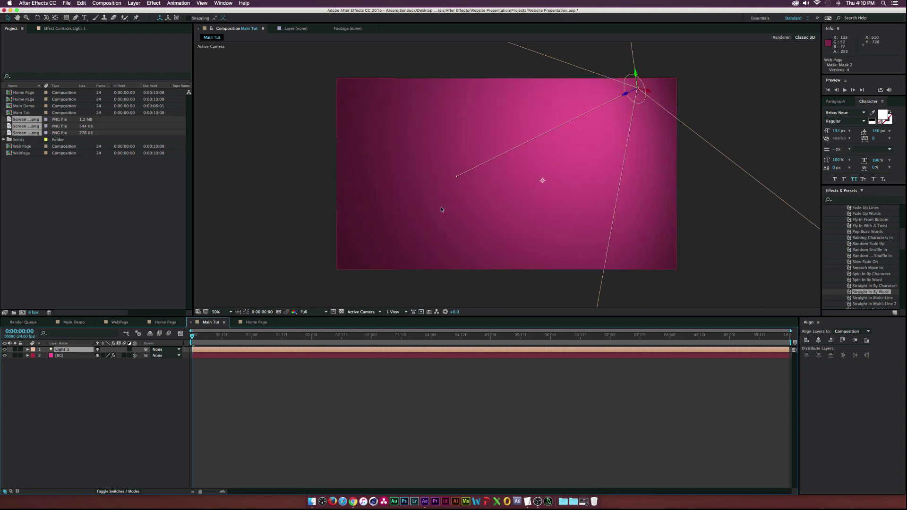
click(132, 160)
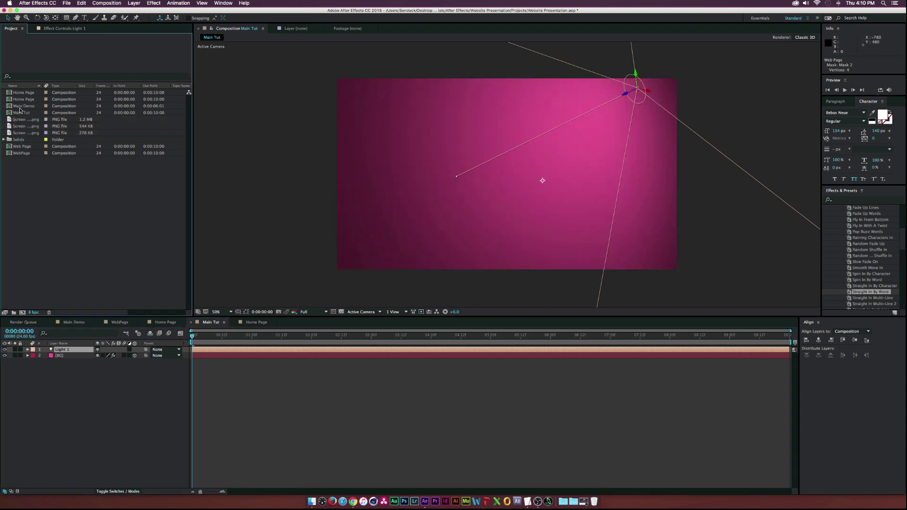
click(20, 147)
click(28, 154)
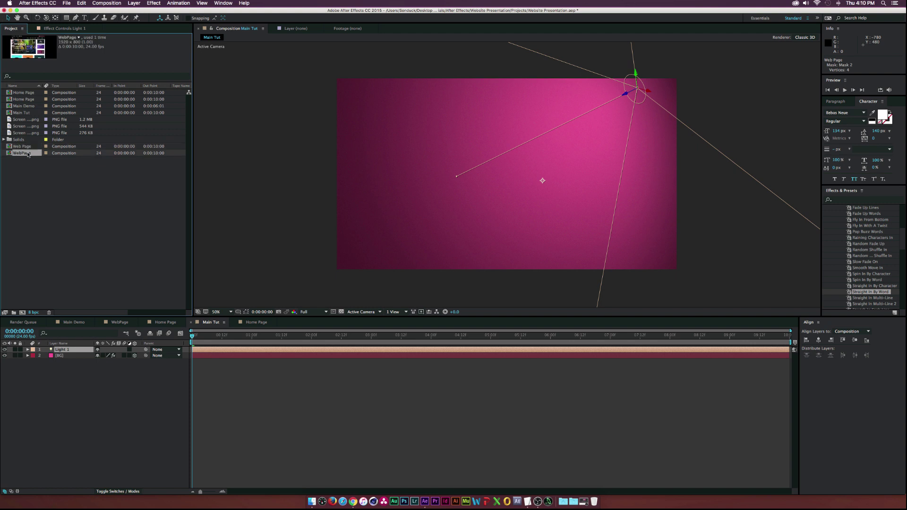
drag(12, 151, 60, 349)
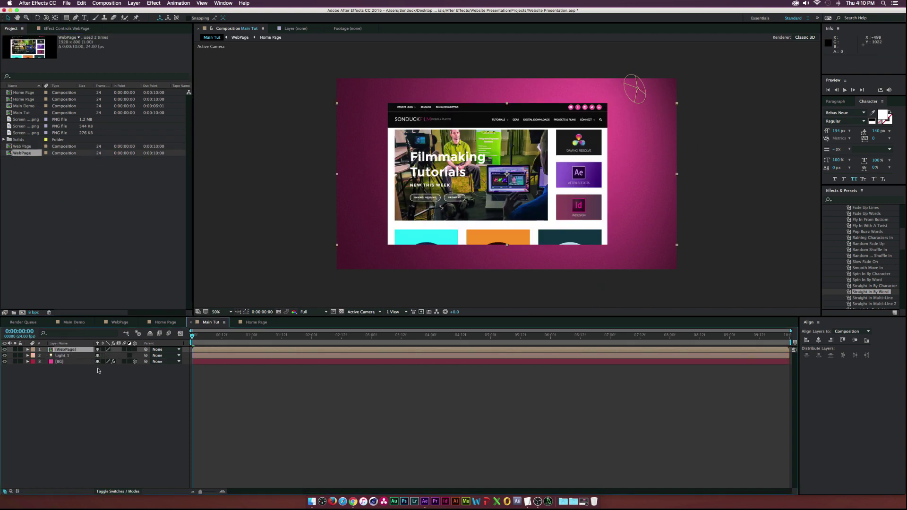
Make the WebPage layer 3D and set its Y Rotation to -13°
key(s)
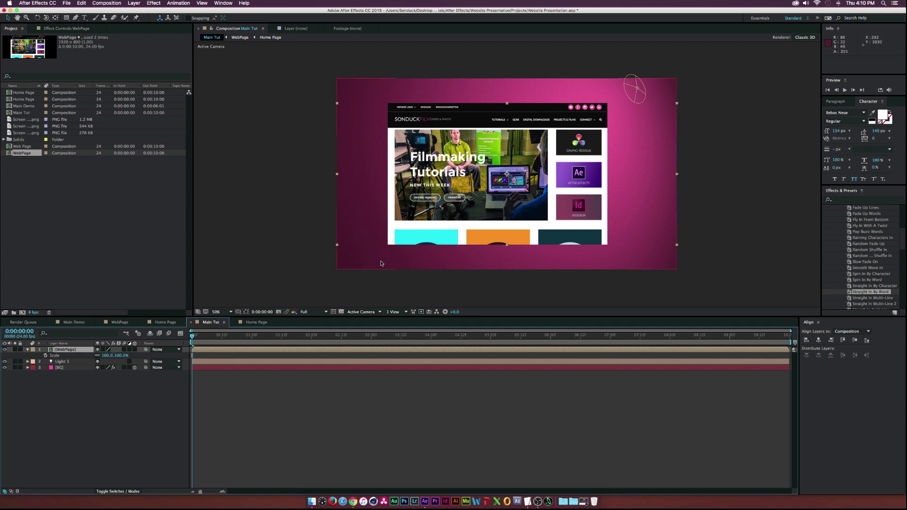
click(135, 349)
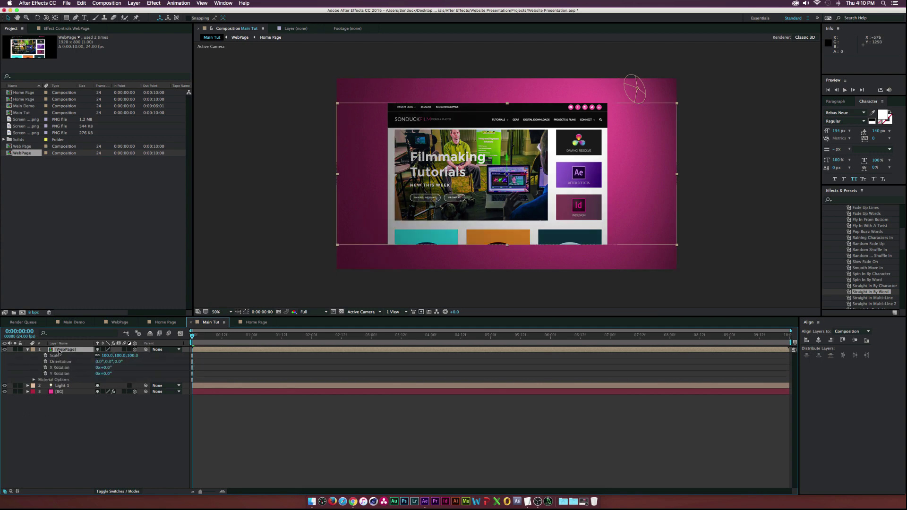
mouse_move(108, 371)
mouse_down()
mouse_move(123, 372)
mouse_move(106, 376)
mouse_up()
key(super+z)
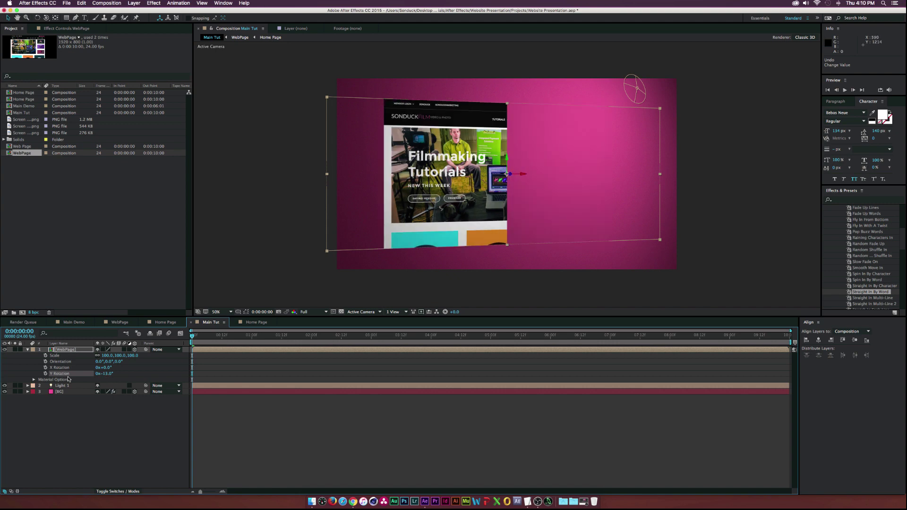
Push the BG layer back in Z behind the web page and scale it to 141% to fill the frame
click(66, 392)
key(p)
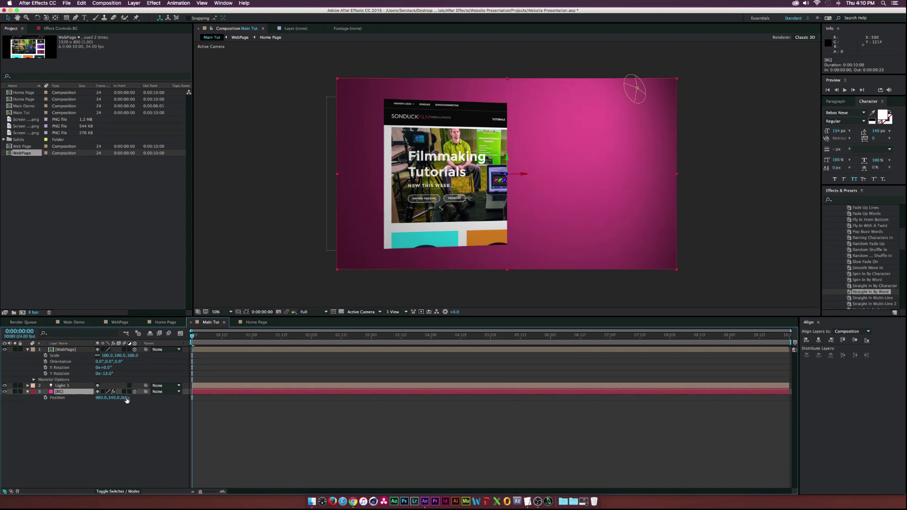
drag(121, 398, 267, 399)
key(s)
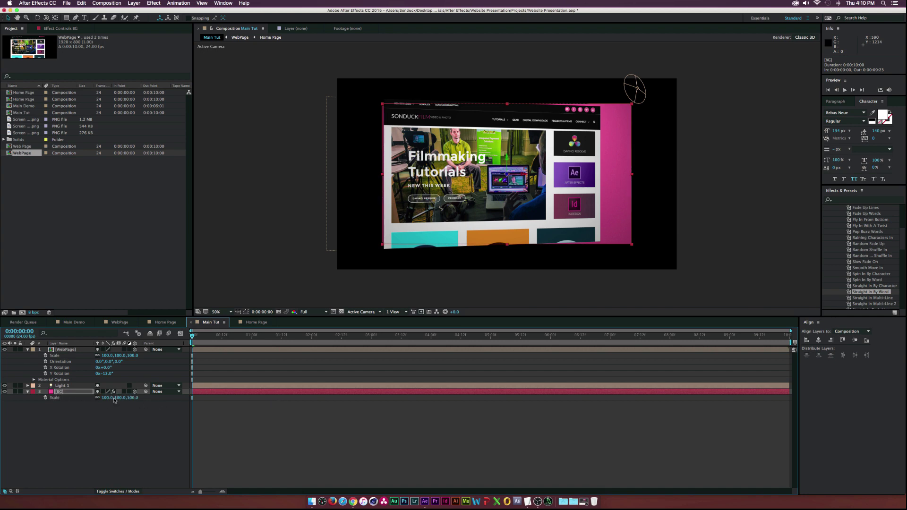
drag(114, 400, 125, 398)
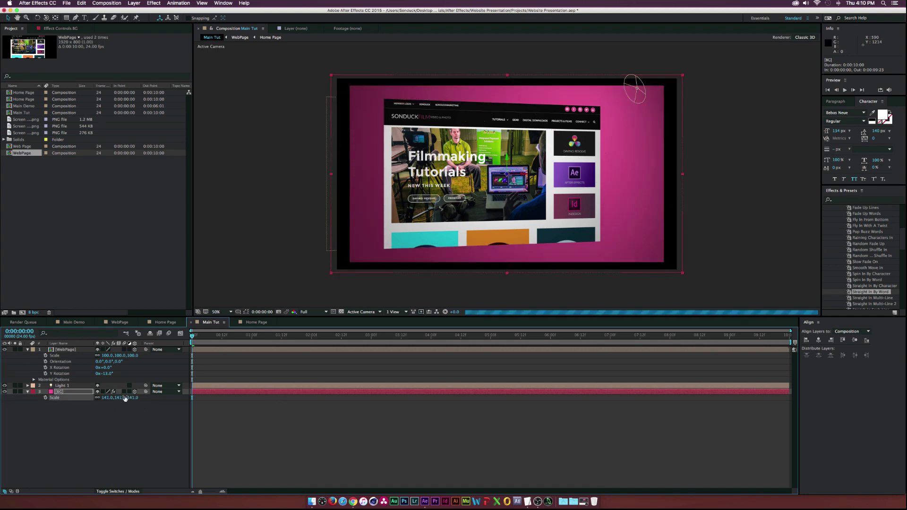
click(128, 420)
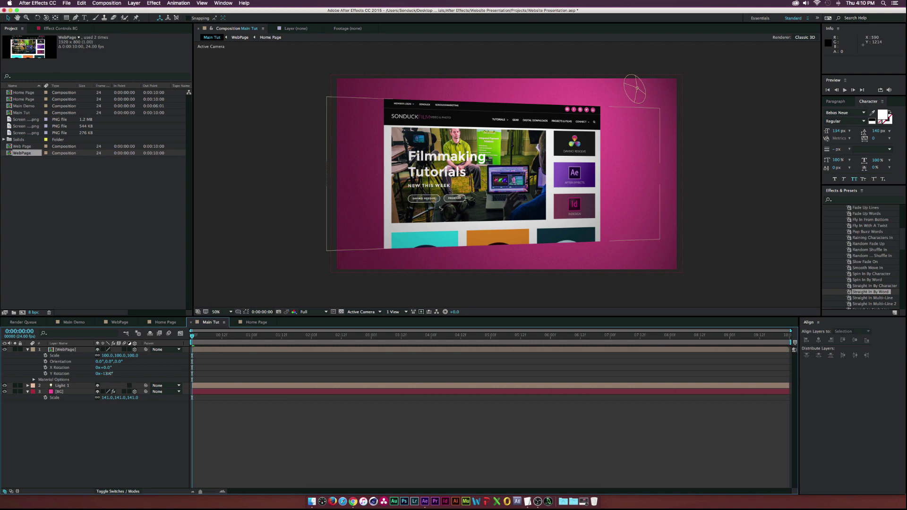
Tilt the WebPage layer to X -22°, Y -25° and Z -18°, scaled to 90% and positioned at about 820, 527
click(66, 350)
key(r)
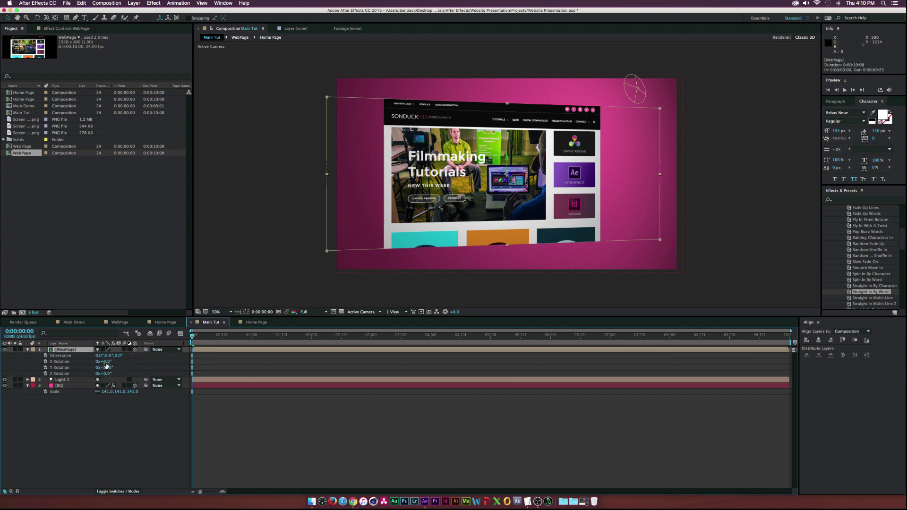
mouse_move(107, 362)
mouse_down()
mouse_move(98, 373)
mouse_move(106, 358)
mouse_up()
key(s)
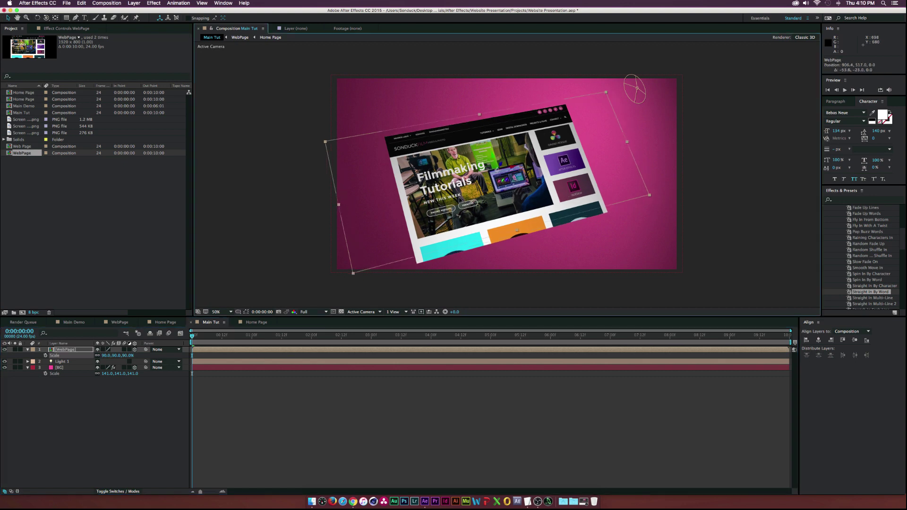
drag(473, 205, 445, 202)
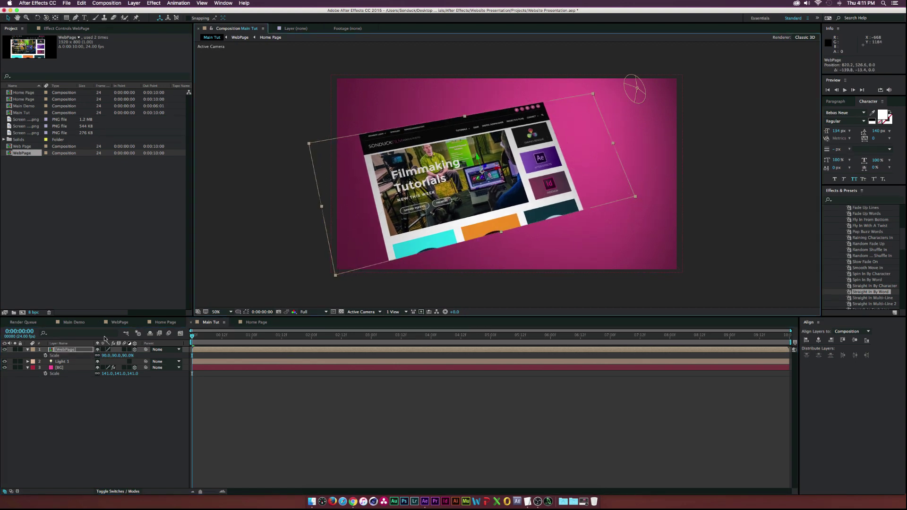
key(r)
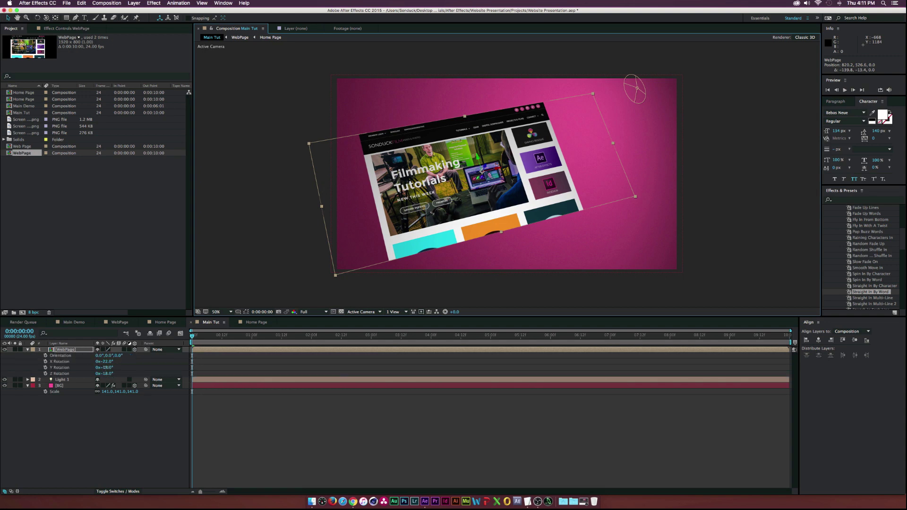
drag(105, 367, 100, 367)
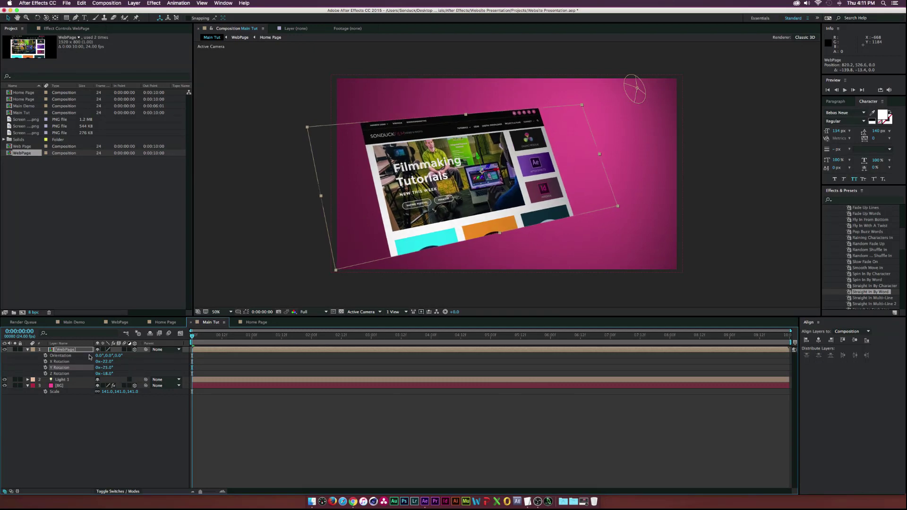
Keyframe the WebPage layer's scale from 0% at the start to 90% at 1 second
click(75, 350)
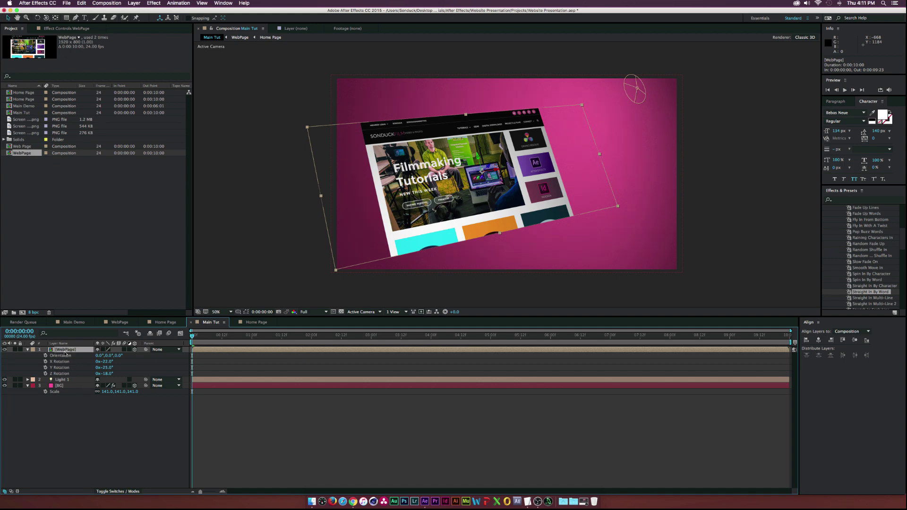
key(s)
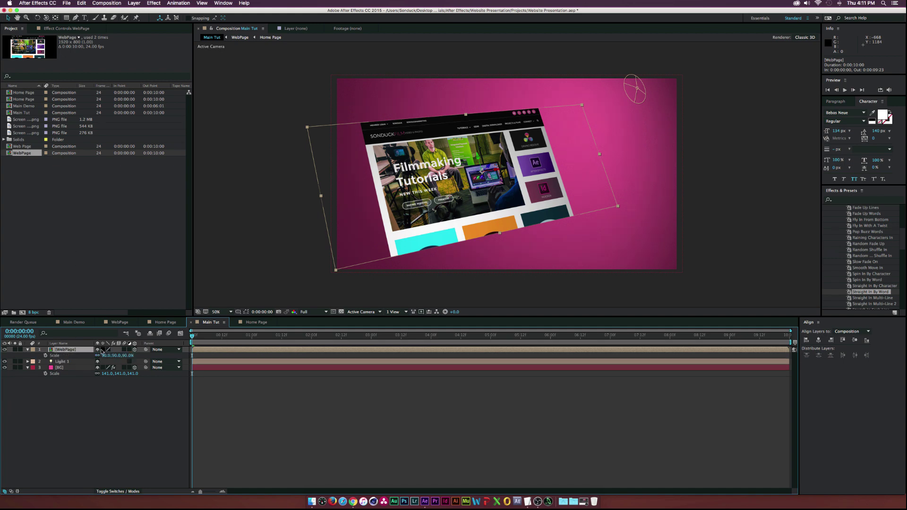
click(46, 355)
drag(193, 355, 252, 355)
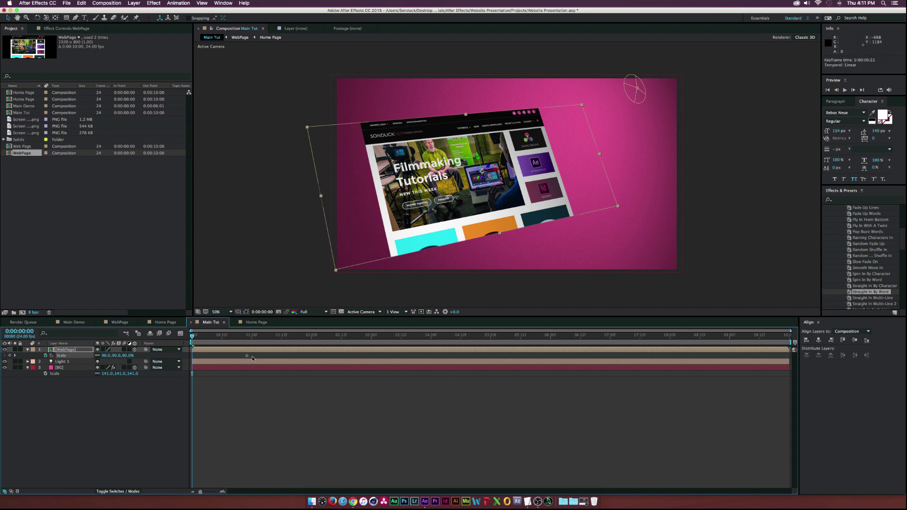
click(106, 355)
text(0)
key(Return)
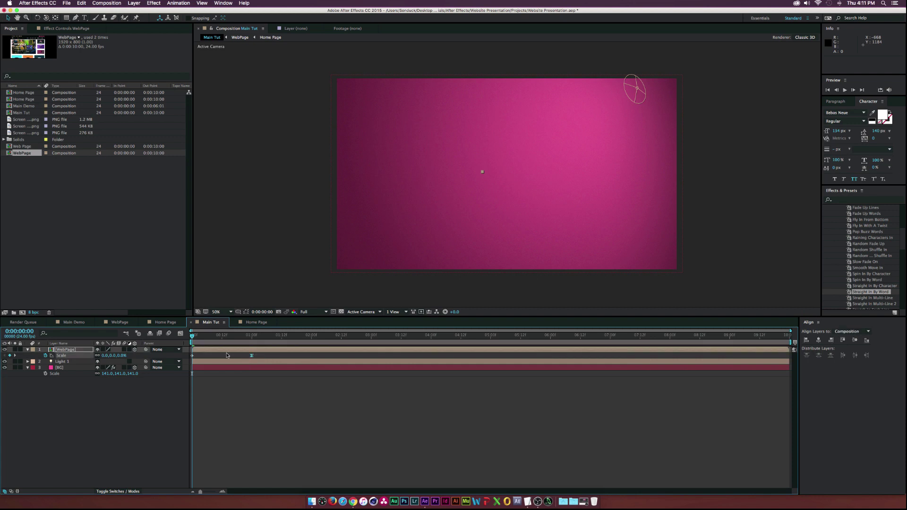
At the 1-second mark, apply a Drop Shadow effect to the WebPage layer with distance 47, softness 78 and opacity 61%
drag(201, 340, 252, 343)
click(67, 345)
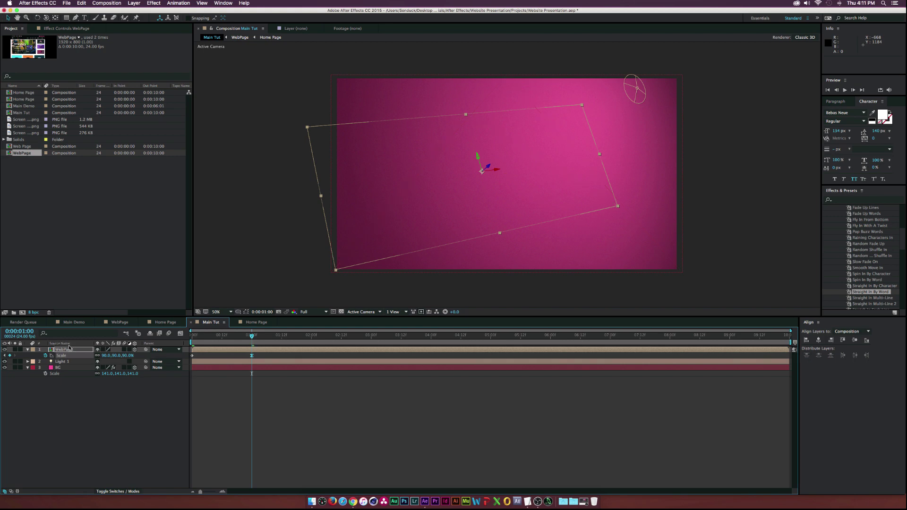
click(155, 3)
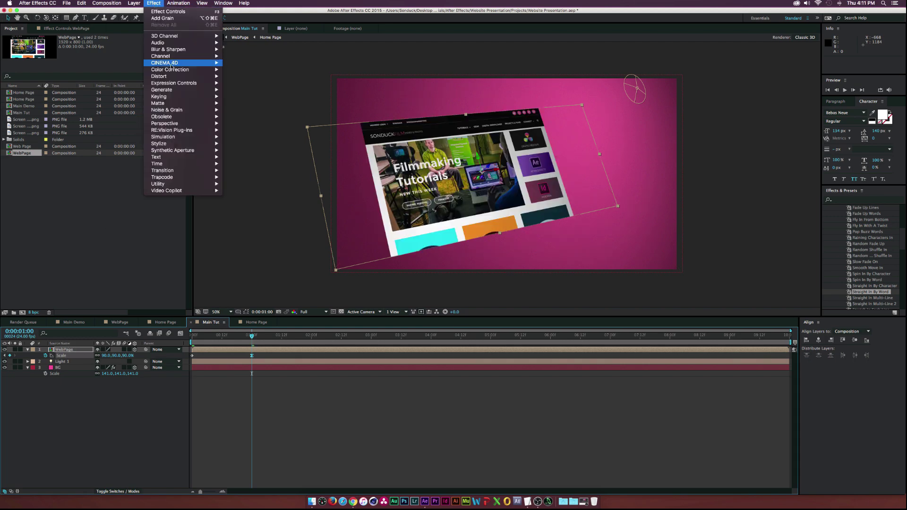
mouse_move(175, 123)
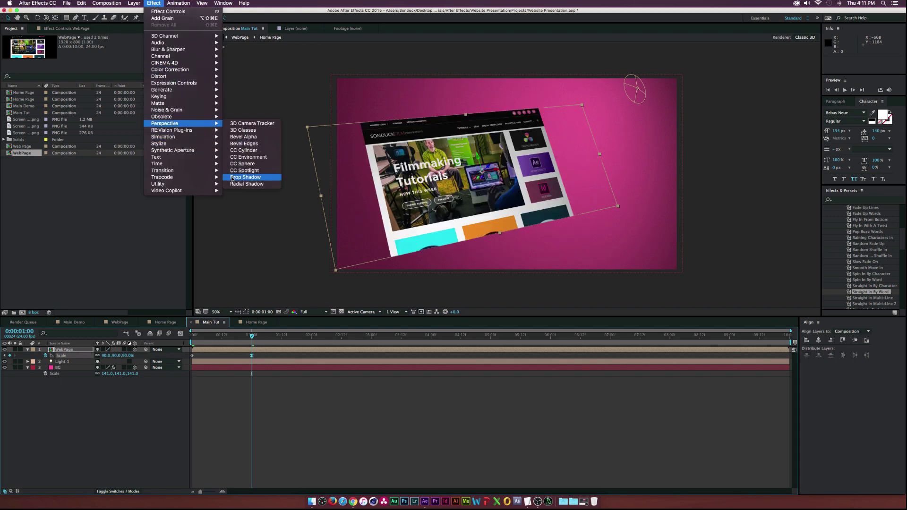
click(245, 177)
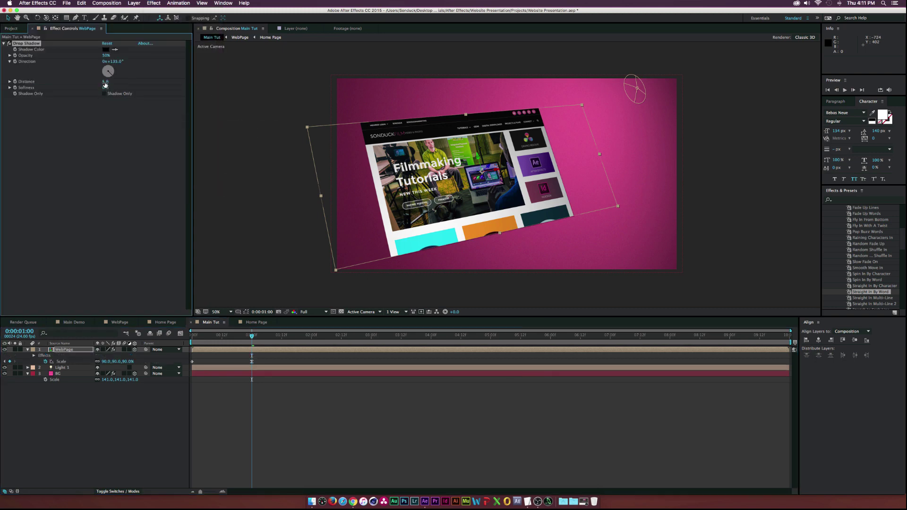
drag(105, 84, 132, 88)
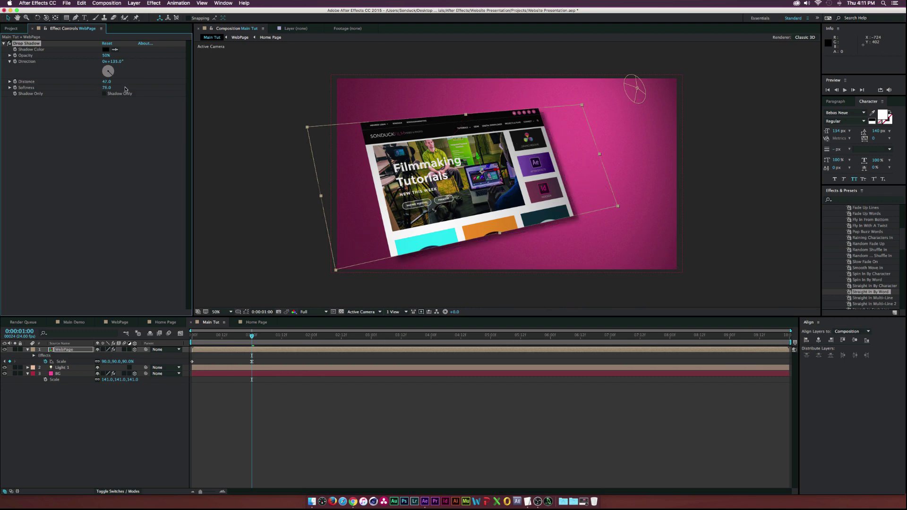
drag(106, 55, 114, 57)
Duplicate the Drop Shadow and set the copy's direction to -37°, opacity to 40% and distance to 26
key(super+d)
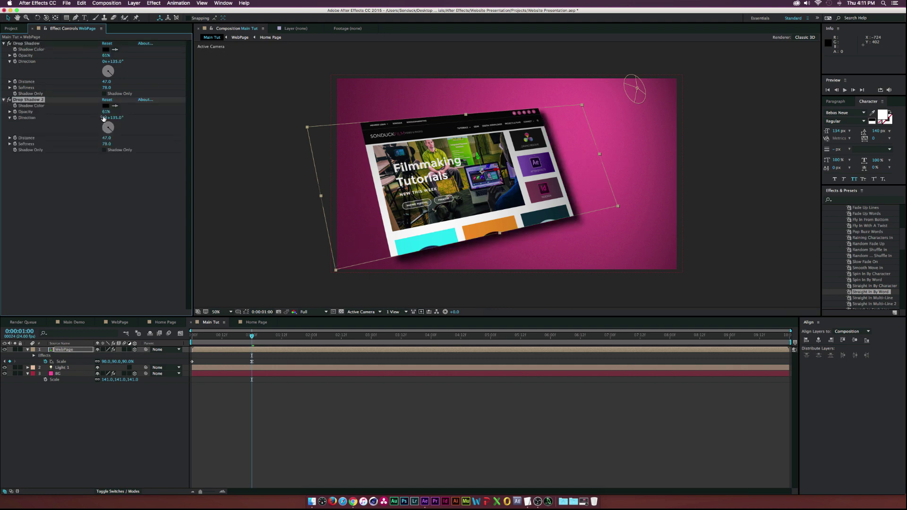
drag(108, 127, 116, 128)
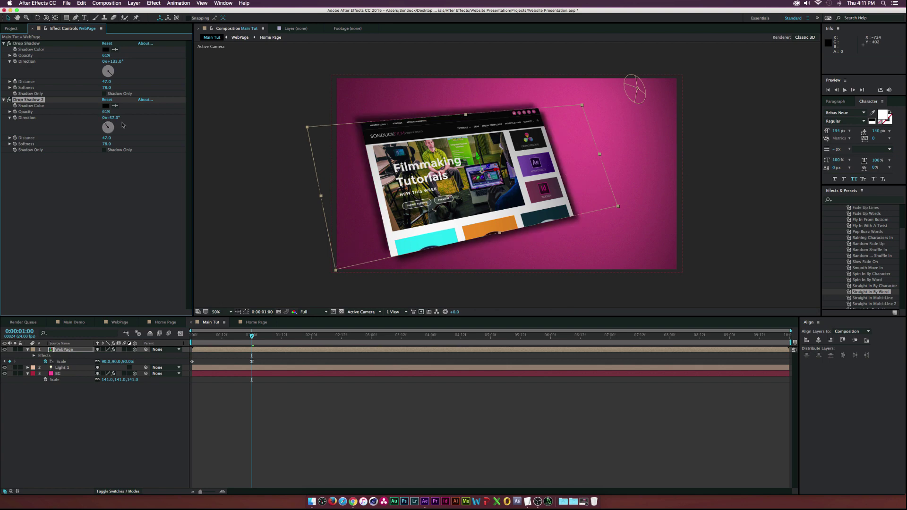
click(106, 111)
text(30)
click(92, 264)
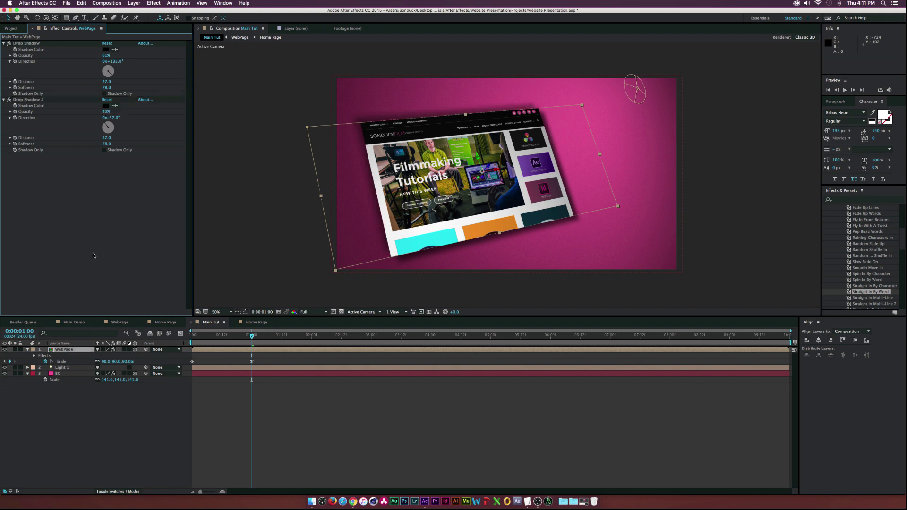
drag(107, 138, 99, 138)
click(265, 156)
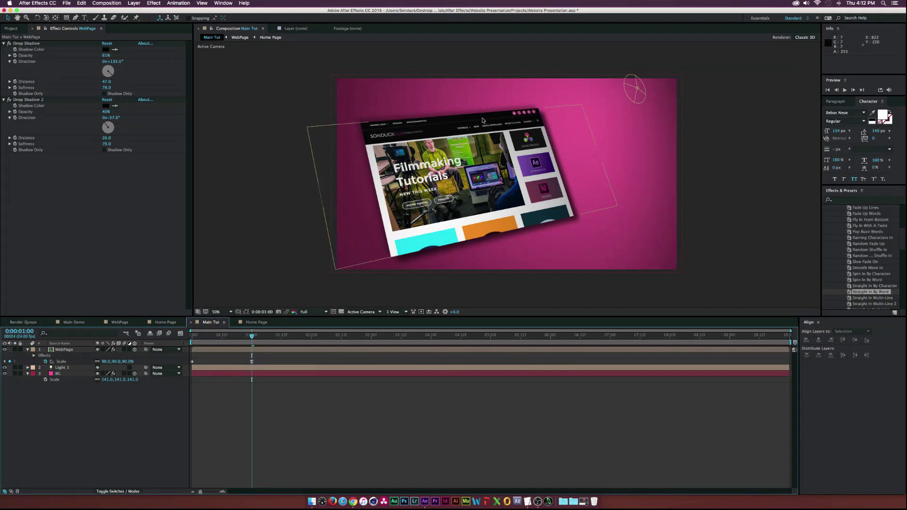
Add a Bevel and Emboss layer style to the WebPage layer and set its highlight opacity to 40%
click(378, 105)
click(75, 351)
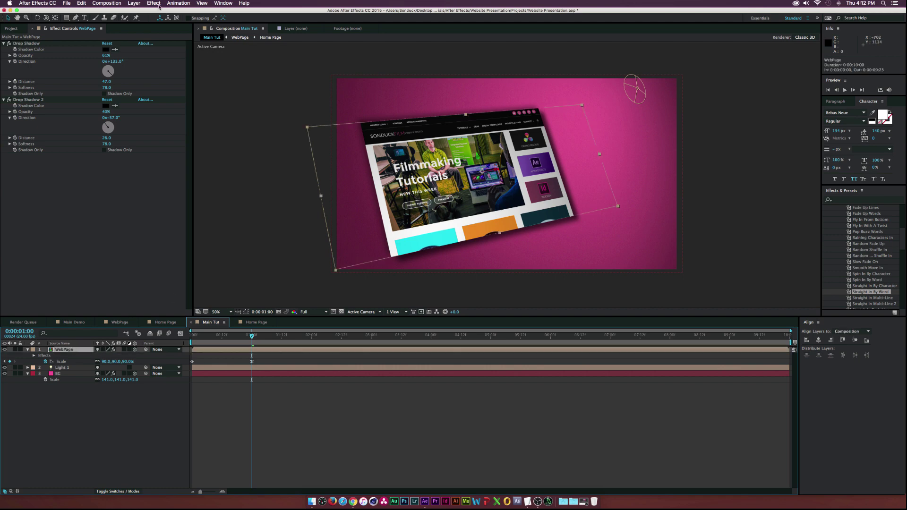
click(135, 4)
mouse_move(158, 165)
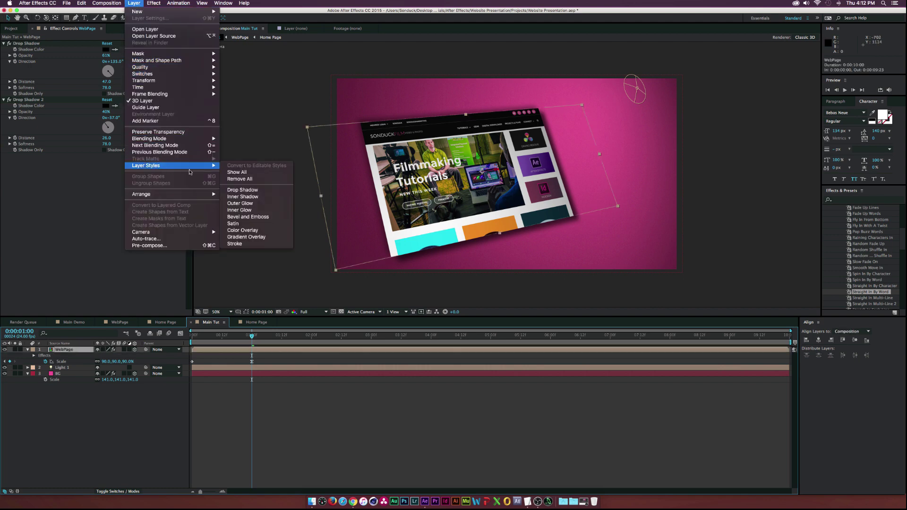
click(251, 217)
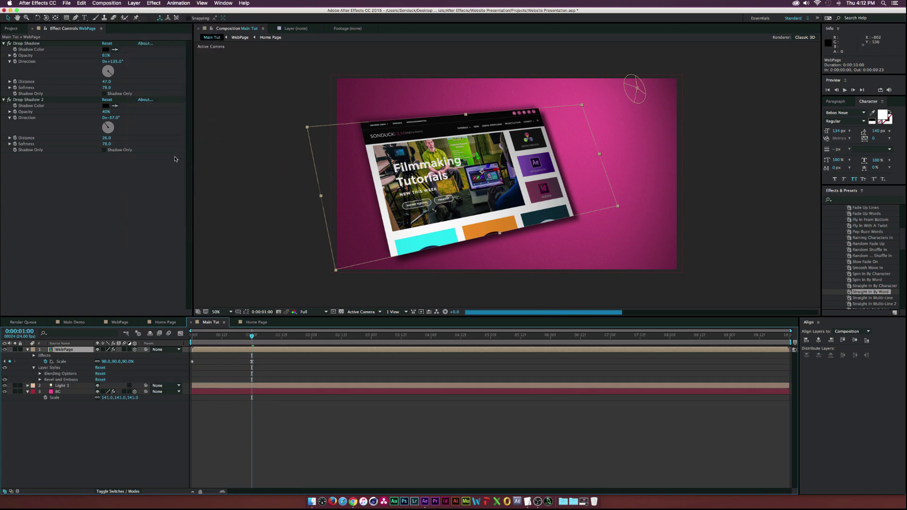
click(40, 380)
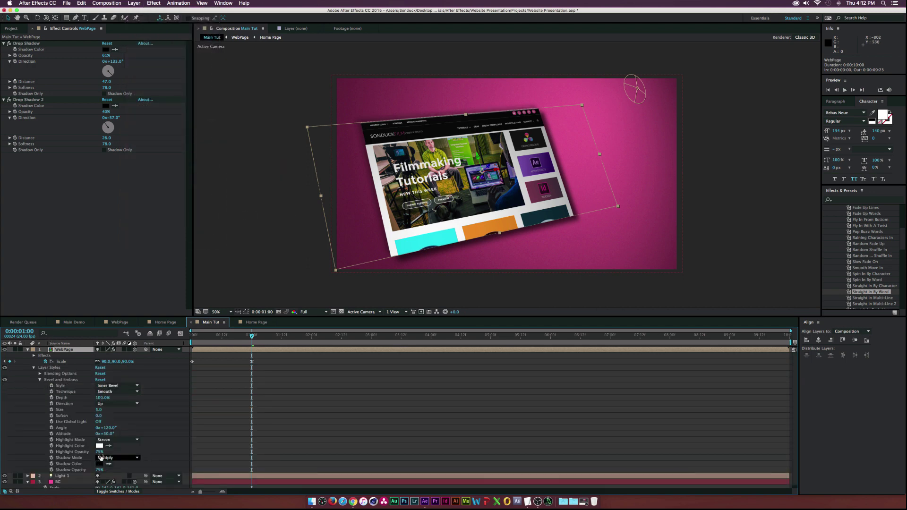
click(235, 250)
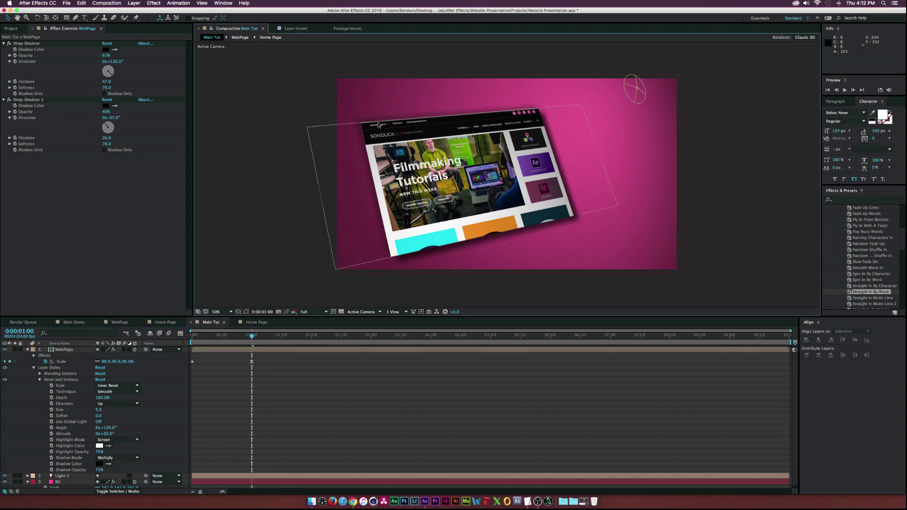
click(98, 451)
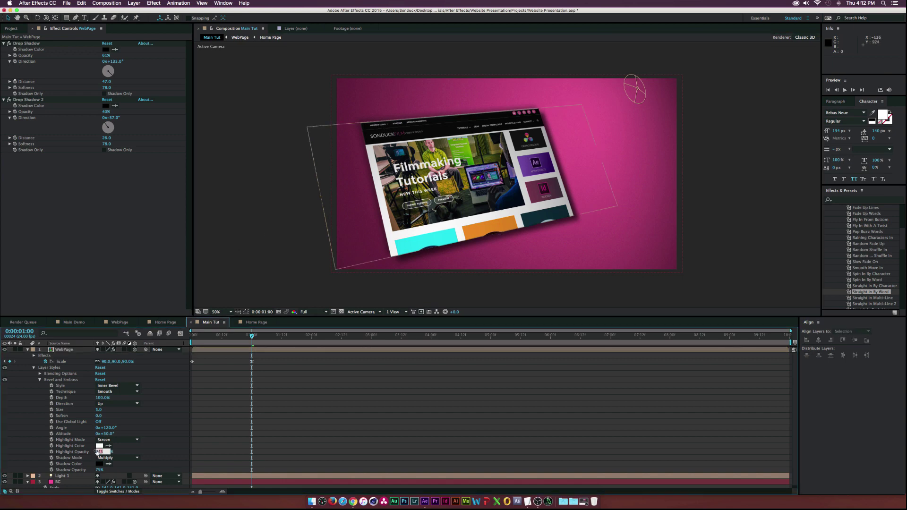
text(40)
key(Return)
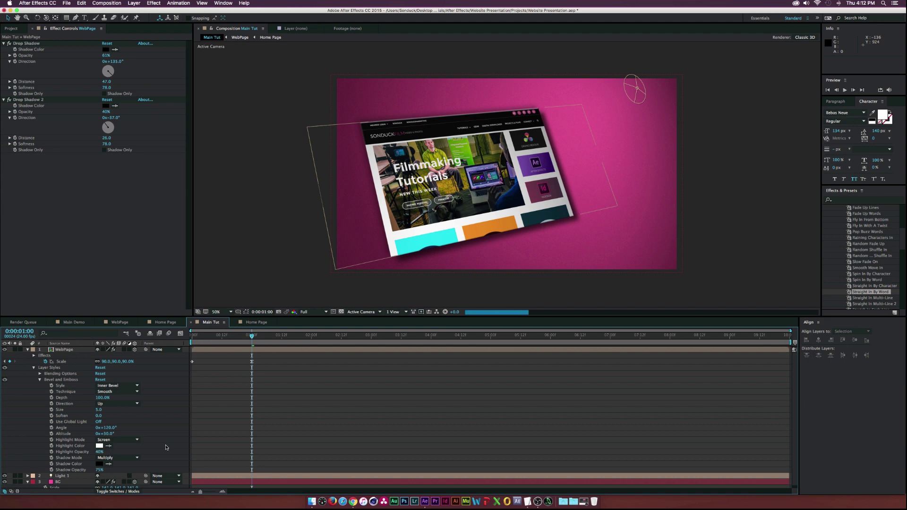
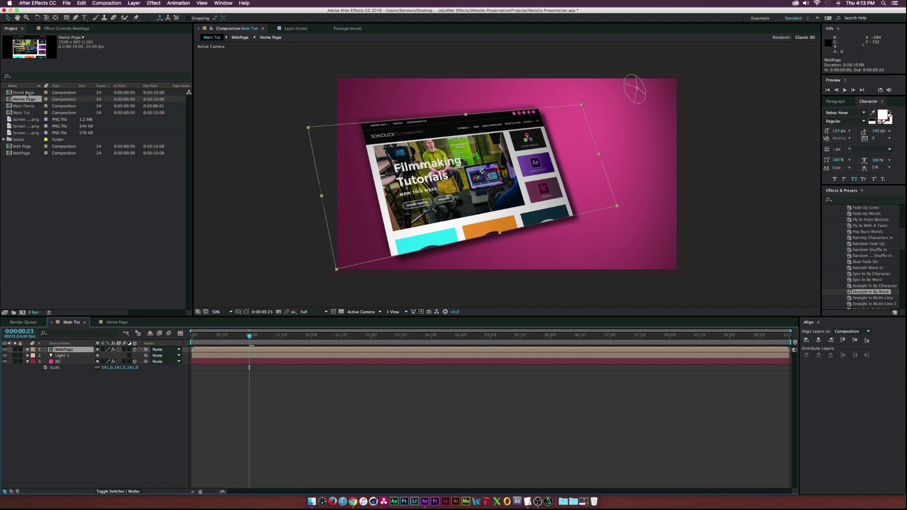
Replace the WebPage layer in Main Tut with the Home Page composition and open that composition
drag(30, 101, 70, 351)
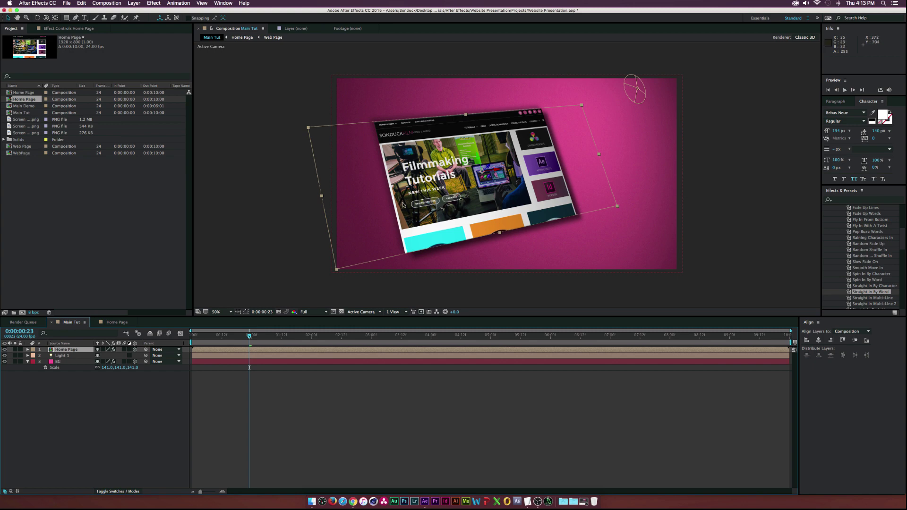
double_click(71, 350)
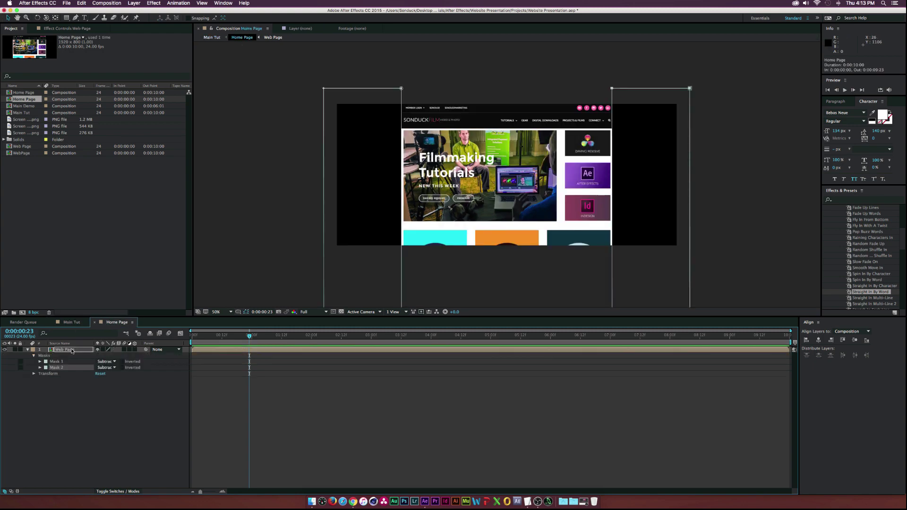
Keyframe the Web Page layer's position at 2:00 and scroll it up to Y 570.5 at 2:12
click(70, 350)
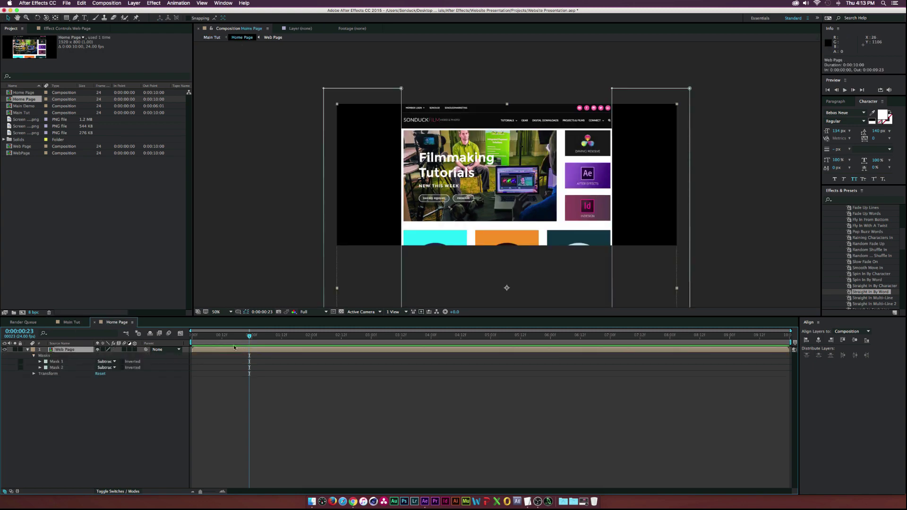
key(p)
drag(279, 337, 313, 339)
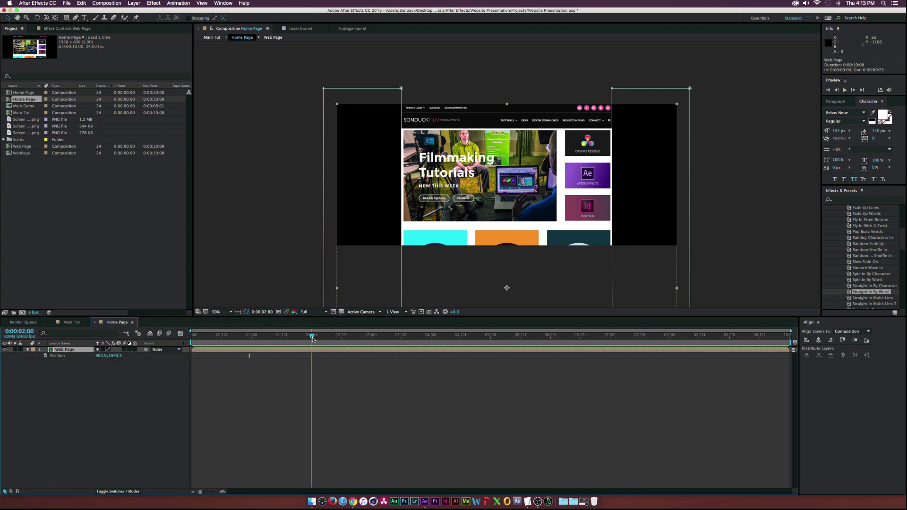
click(46, 356)
drag(314, 340, 342, 339)
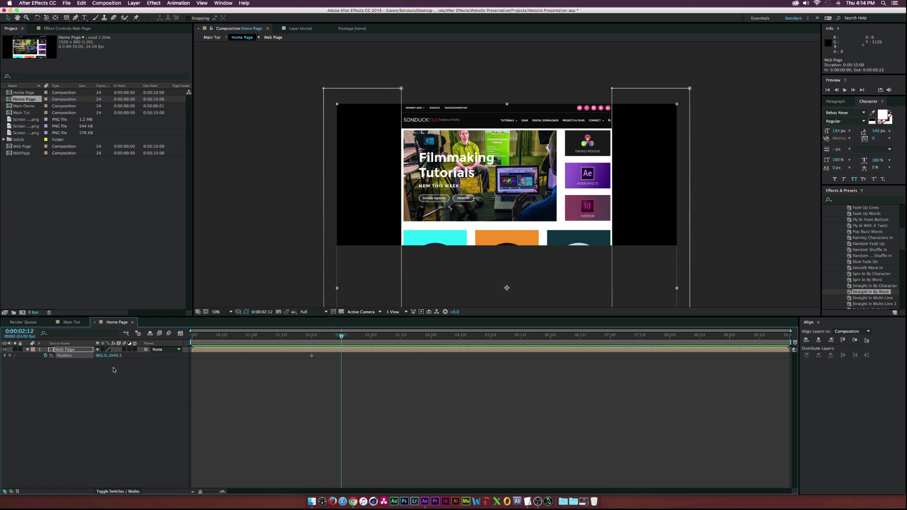
mouse_move(118, 356)
mouse_down()
mouse_move(52, 357)
mouse_move(103, 355)
mouse_up()
Hold the page with eased position keyframes at 2:12 and 4:00, and keyframe its Y position to -237.5 at about 4:11
drag(341, 338, 399, 343)
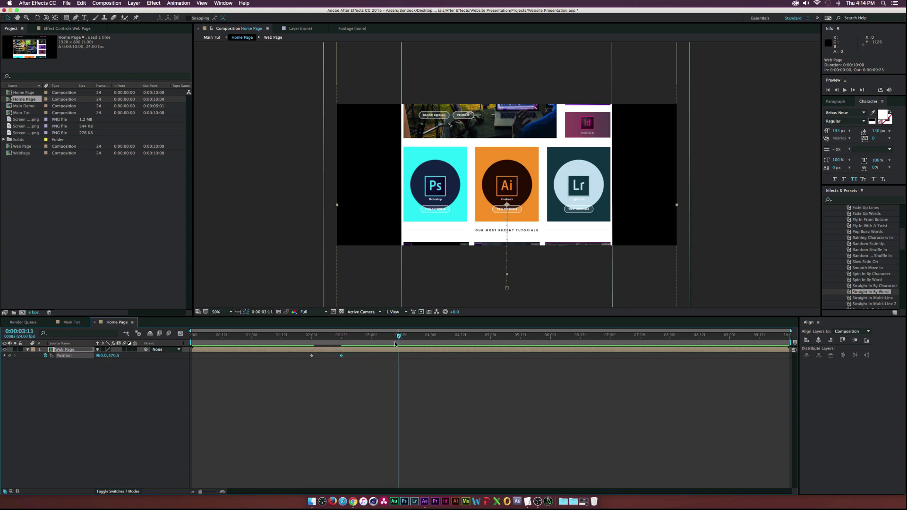
key(space)
drag(113, 358, 30, 358)
click(342, 372)
drag(342, 371, 458, 356)
Review the page scroll and enable motion blur for the Web Page layer and its composition
click(212, 336)
drag(293, 338, 510, 349)
click(138, 412)
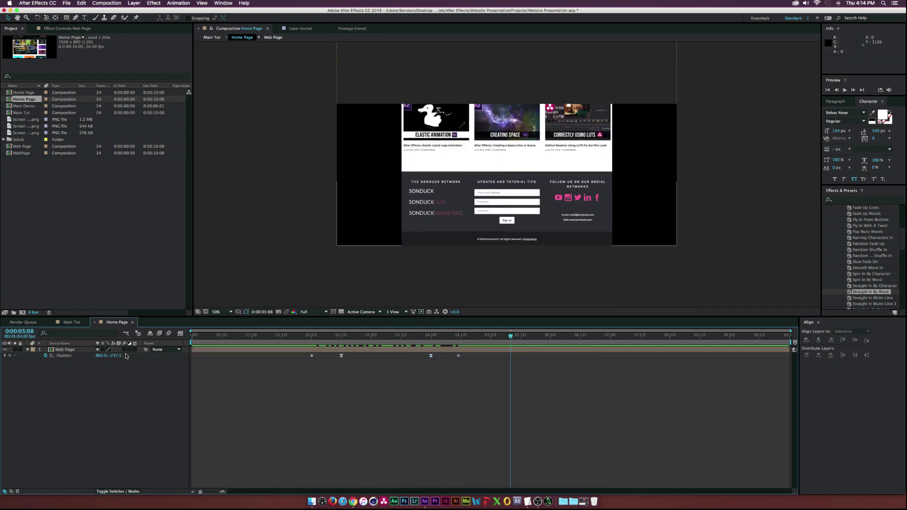
drag(422, 336, 432, 336)
click(323, 335)
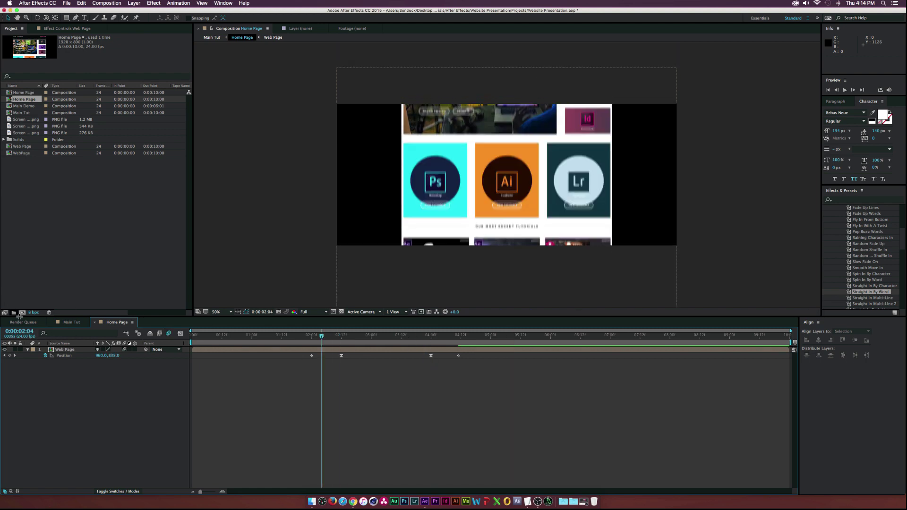
In Main Tut, add the two-line text "Welocme to SonduckFilm.com" beside the tilted web page
click(72, 322)
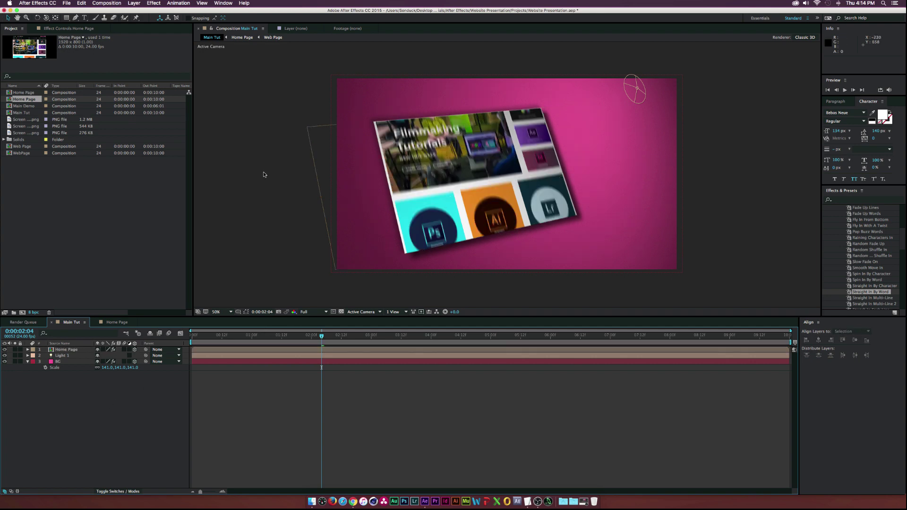
click(83, 17)
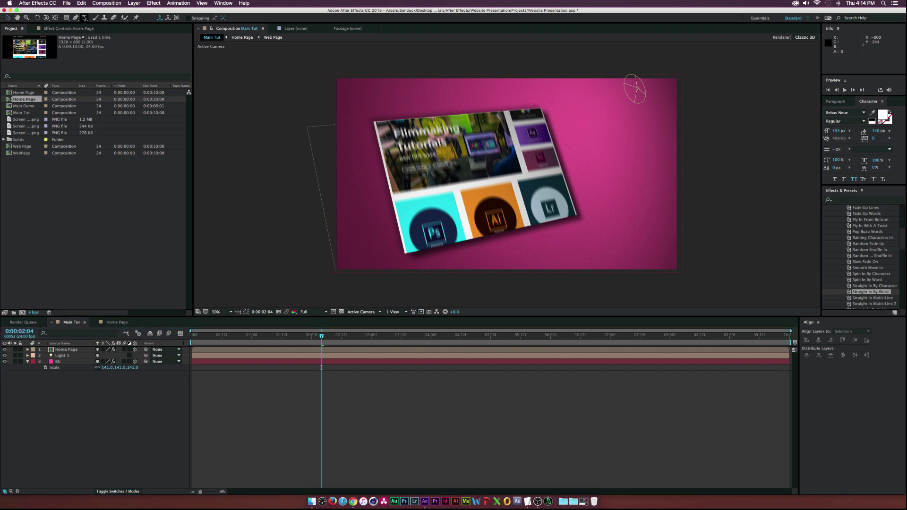
click(587, 137)
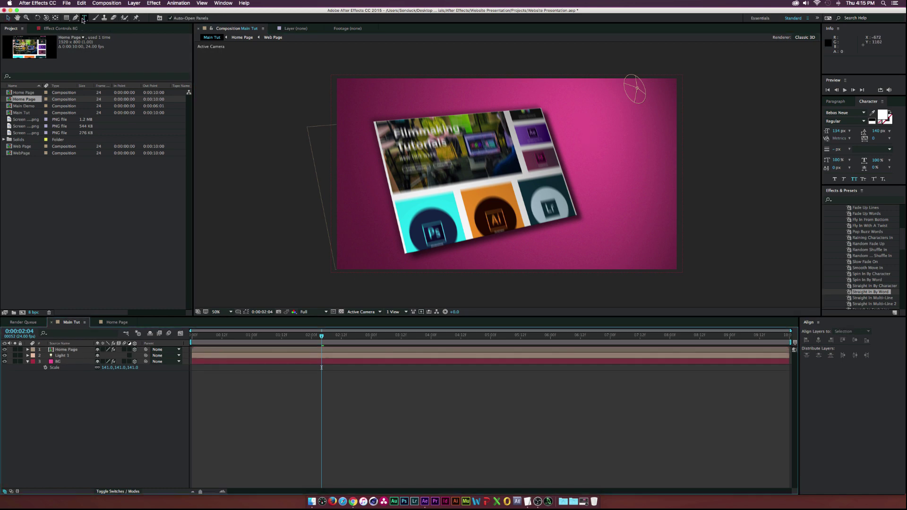
click(577, 142)
text(Welocme to)
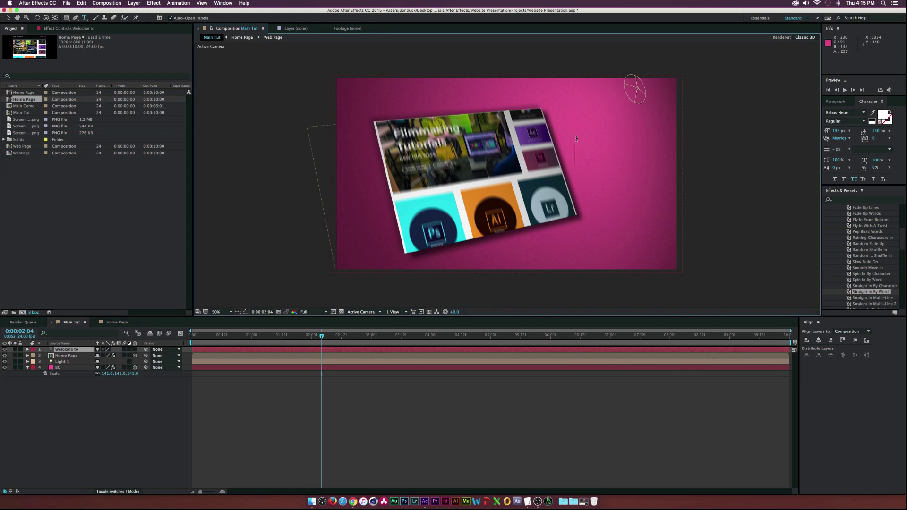
text( SonduckFilm.com)
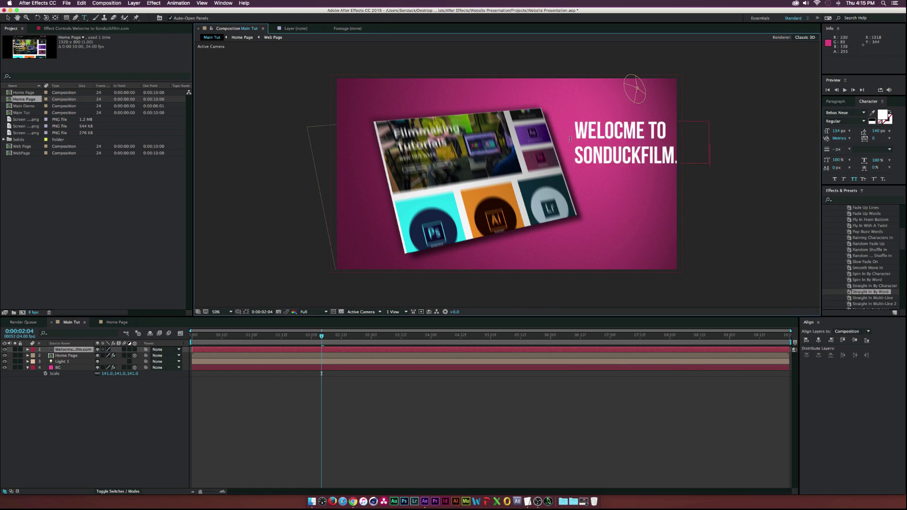
click(9, 18)
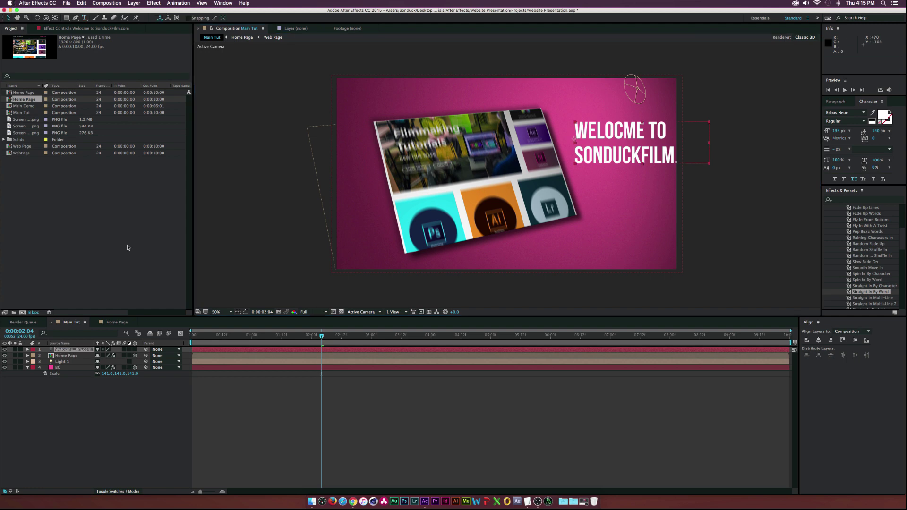
Scale the title text to 68% and move it to about 1286, 312 beside the web page
click(65, 350)
key(s)
drag(106, 358, 93, 355)
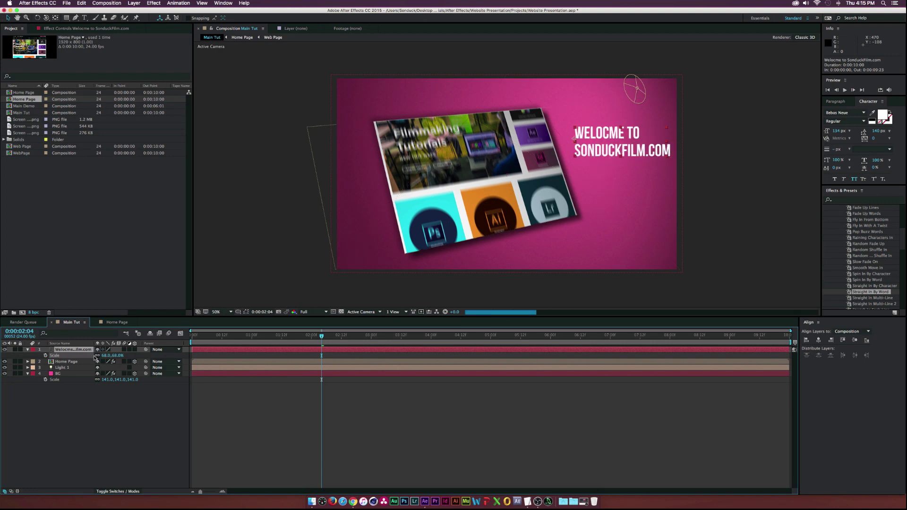
drag(602, 150, 588, 143)
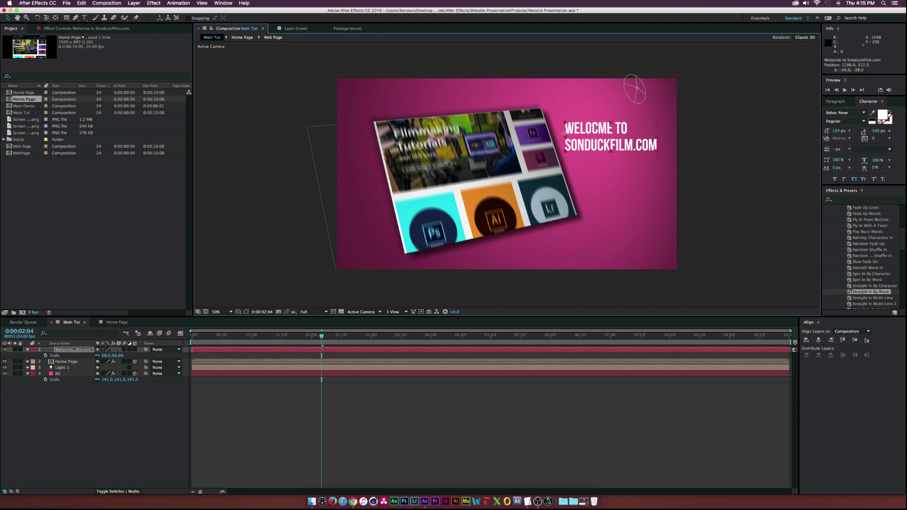
Correct the misspelled first word of the title to "Welcome"
key(super+t)
drag(595, 128, 589, 127)
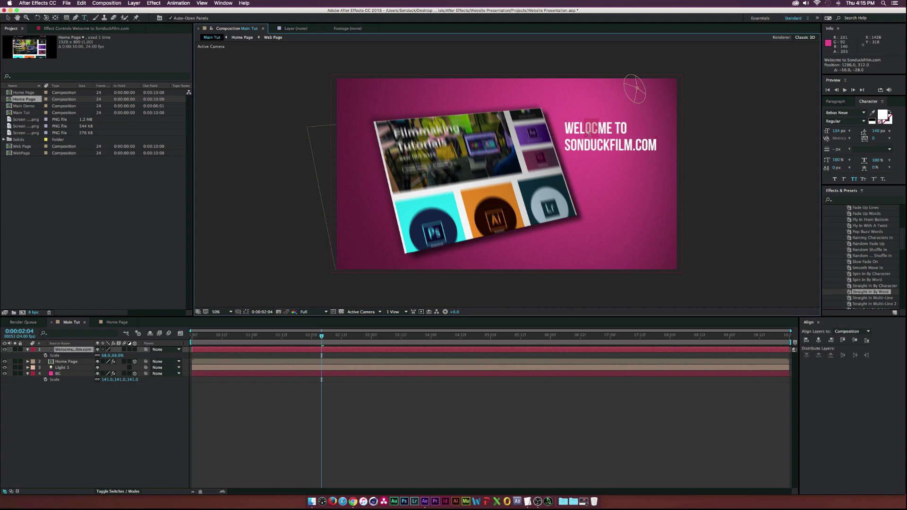
text(CO)
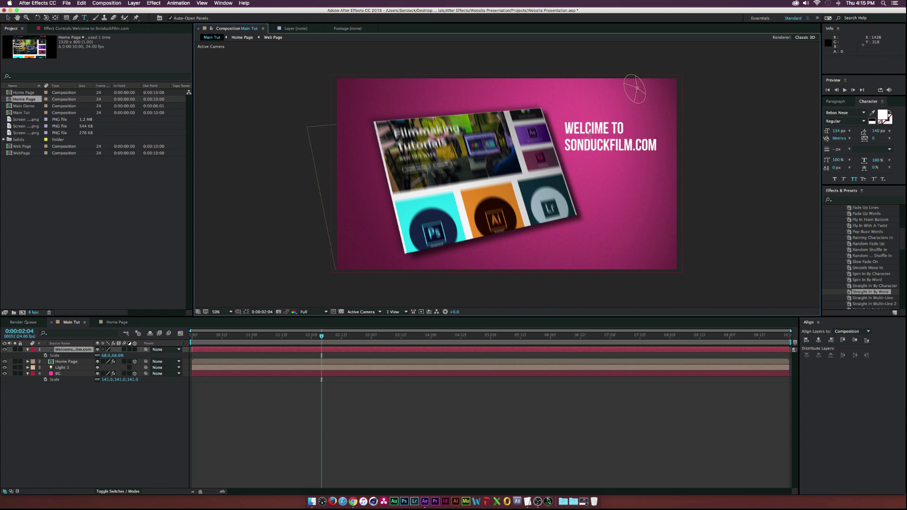
At 0:00:01:11, apply the Straight In By Word text animation preset to the welcome title
click(8, 19)
click(280, 337)
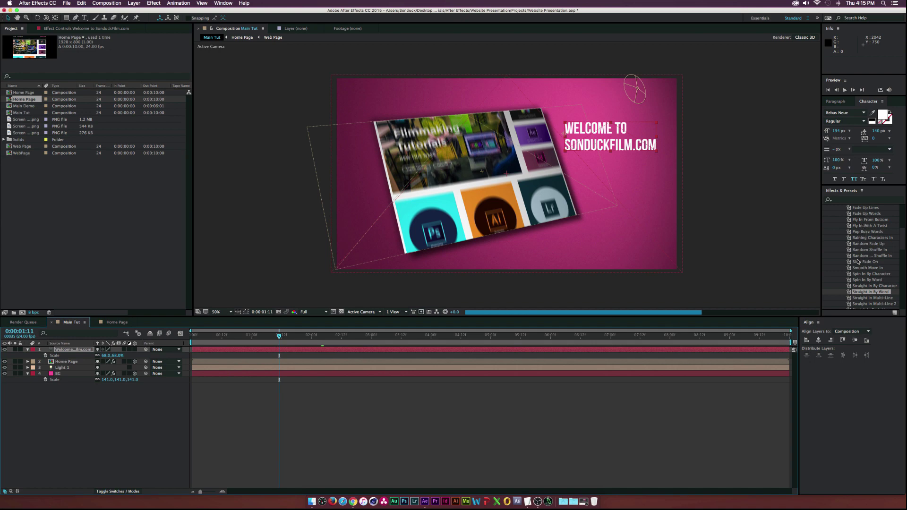
scroll(854, 257, up, 5)
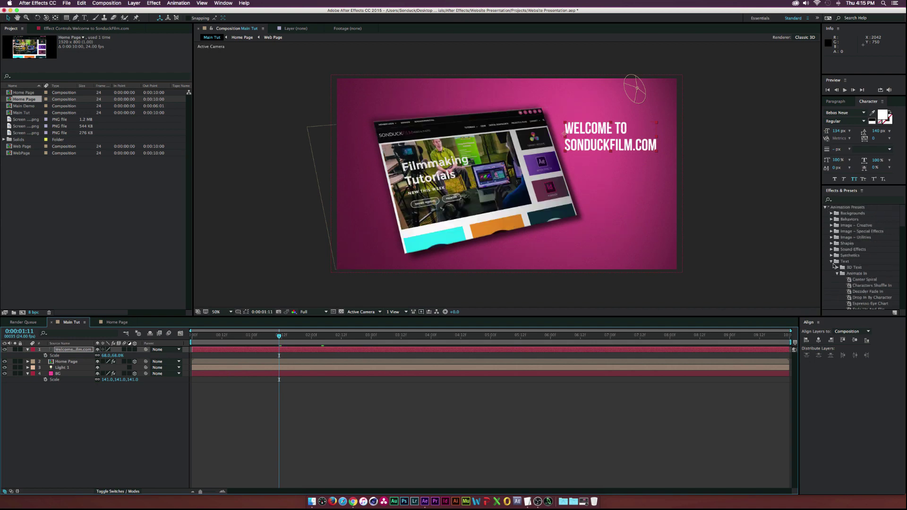
scroll(839, 279, down, 5)
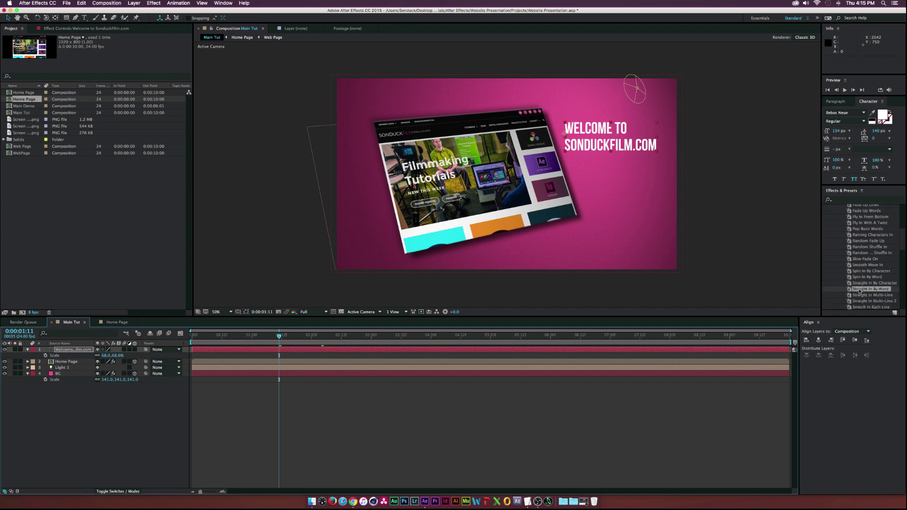
drag(870, 289, 541, 304)
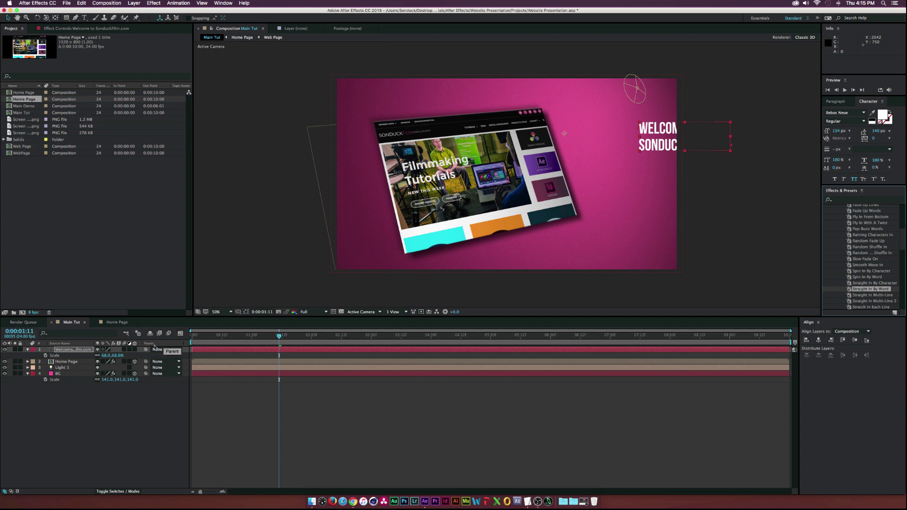
Move the title's ending Start keyframe to 0:00:02:05, set the animator's Position to 994, 0, and check the word-by-word entrance
click(83, 350)
key(u)
key(u)
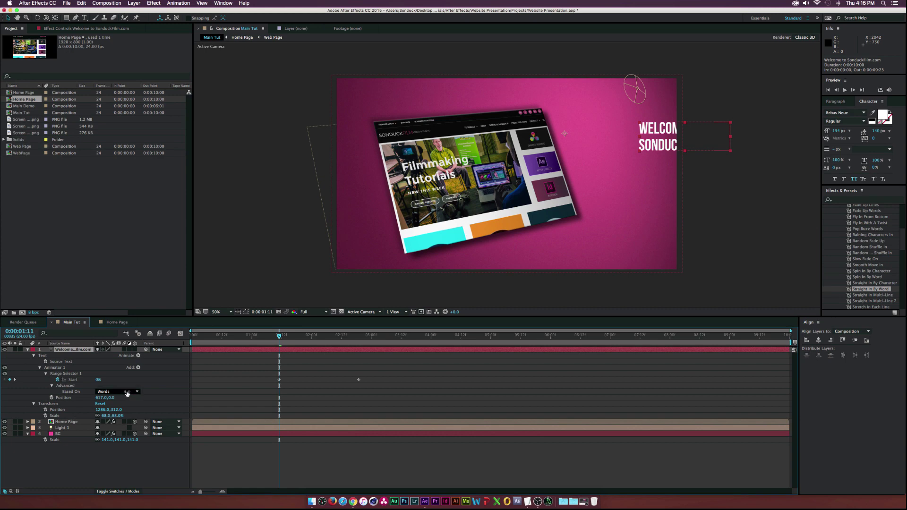
click(359, 380)
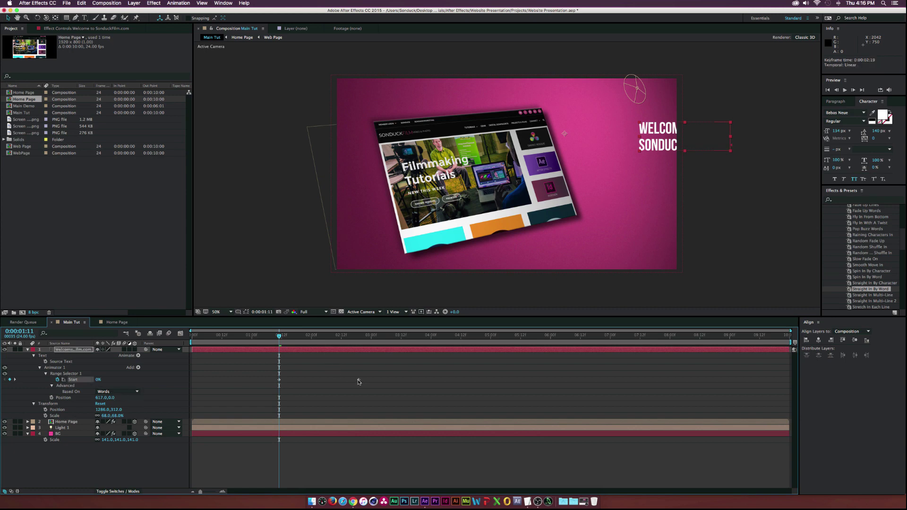
drag(323, 383, 320, 383)
drag(97, 400, 232, 400)
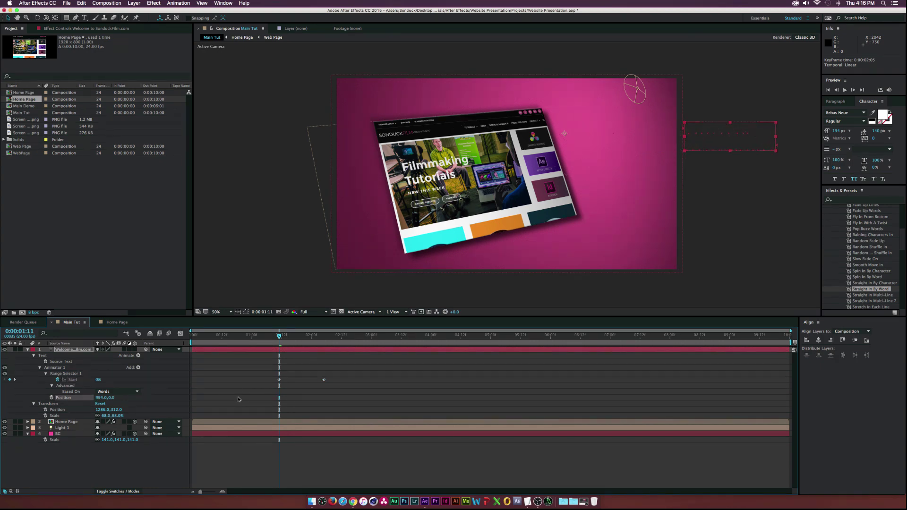
drag(279, 335, 322, 337)
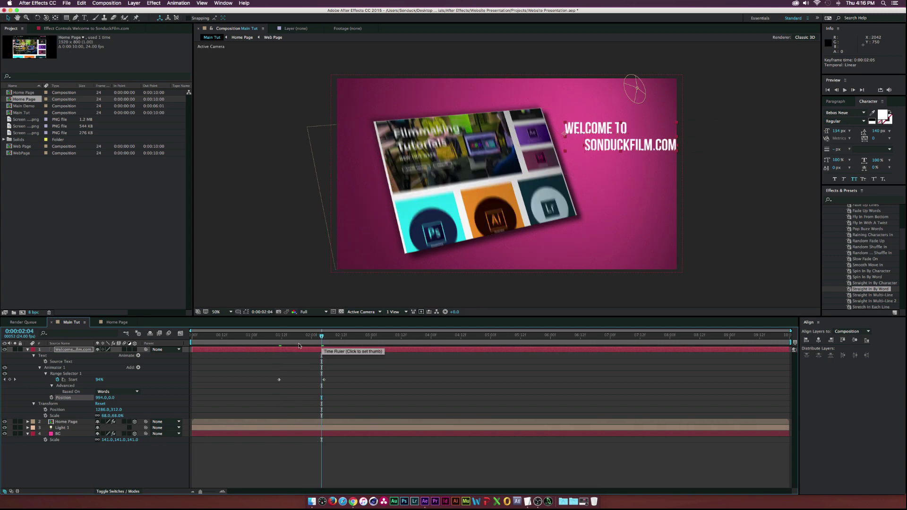
click(341, 335)
click(27, 350)
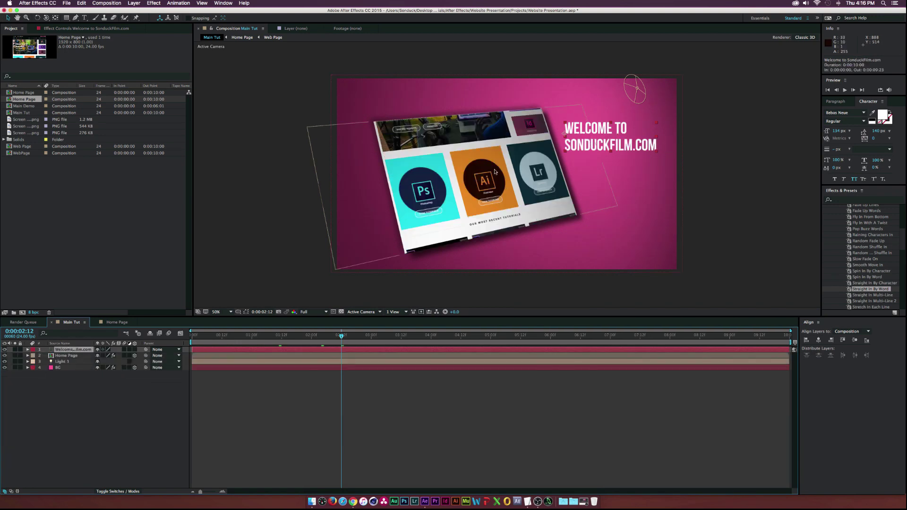
click(78, 387)
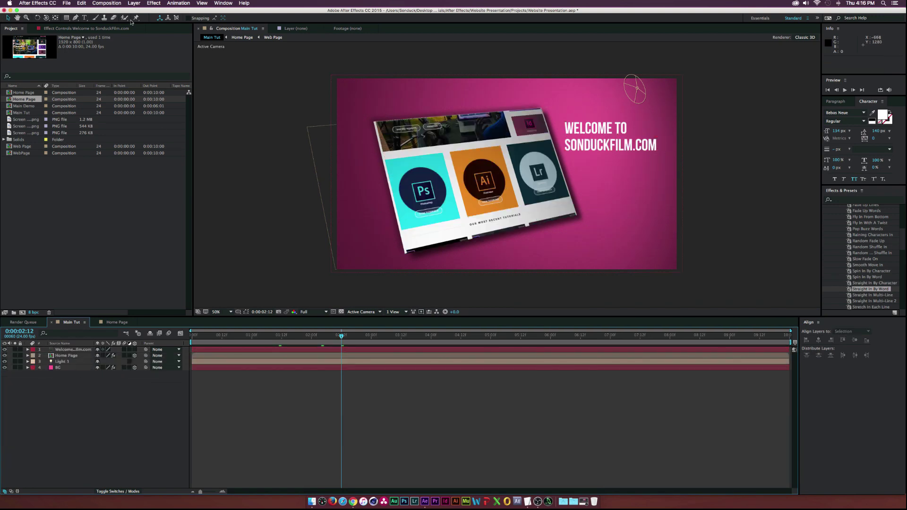
Add a new camera to Main Tut with the offered settings and view the composition through Camera 1
click(134, 3)
mouse_move(141, 12)
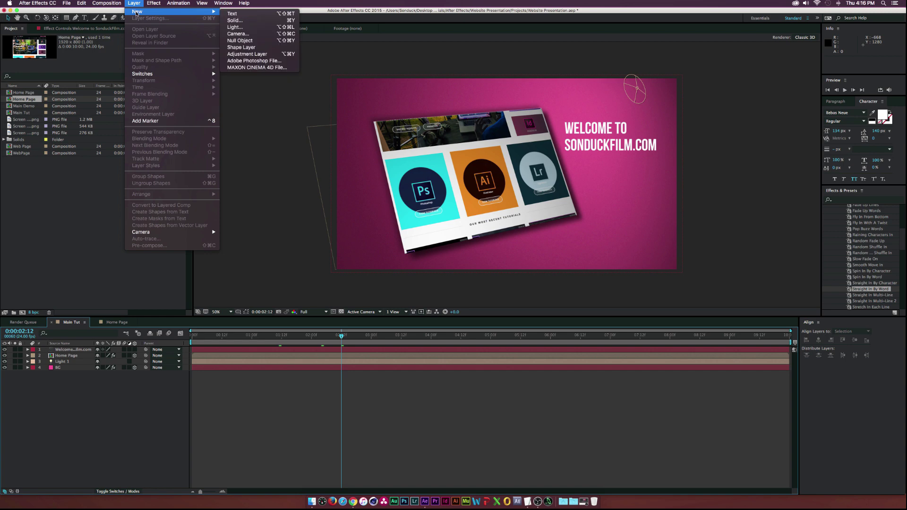
click(250, 36)
click(471, 265)
click(369, 312)
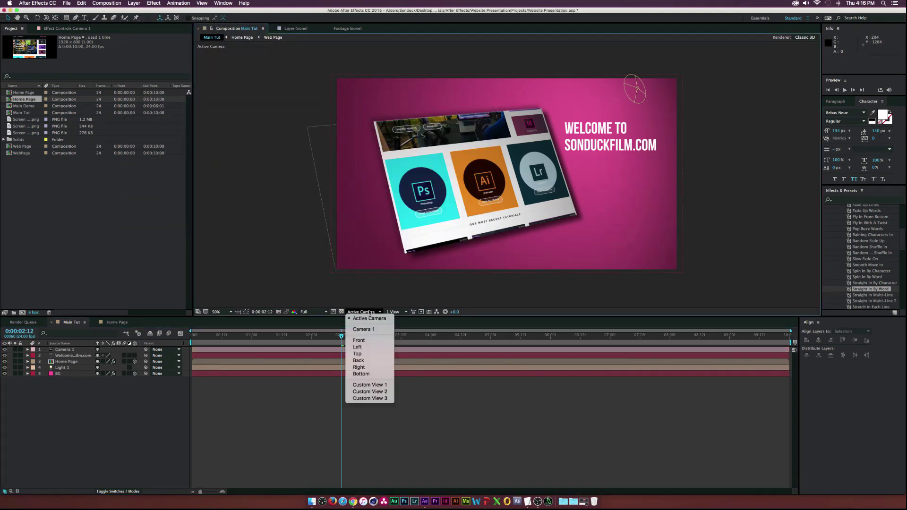
click(365, 329)
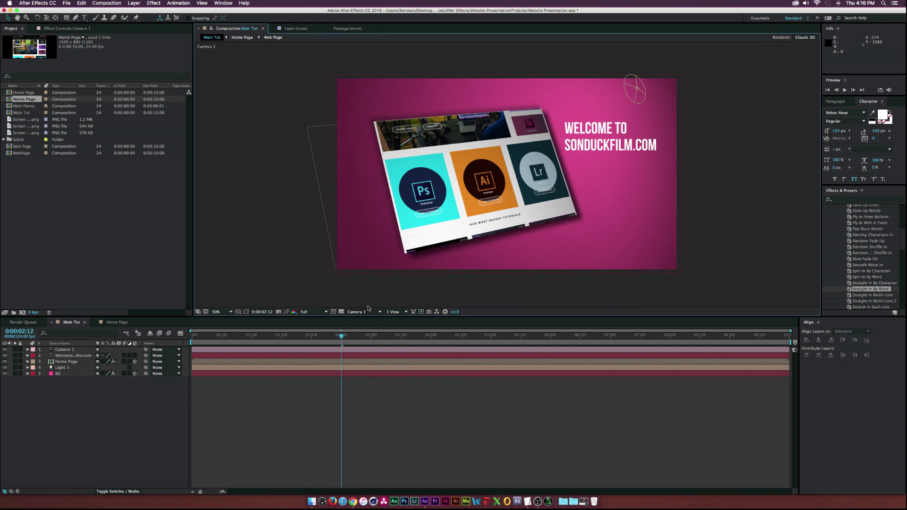
Set a starting Position keyframe for Camera 1 at 0:00:00:00
click(54, 350)
key(Home)
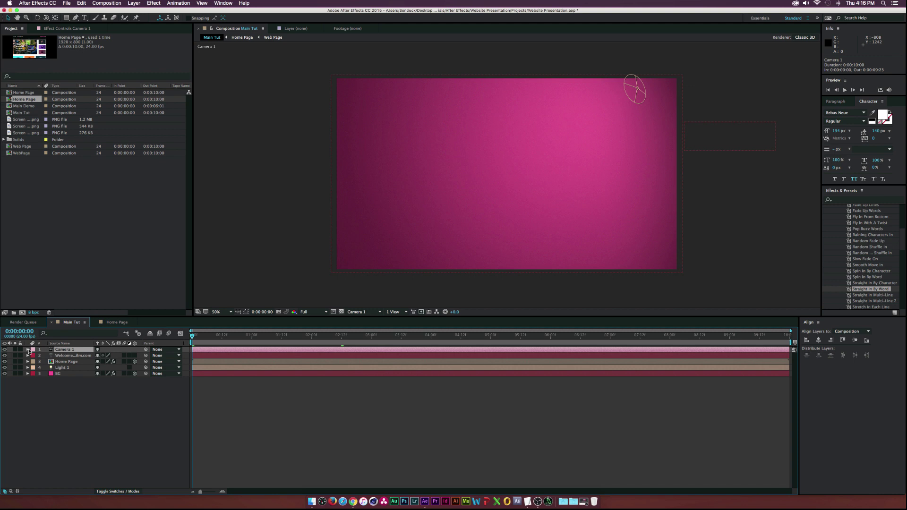
click(28, 349)
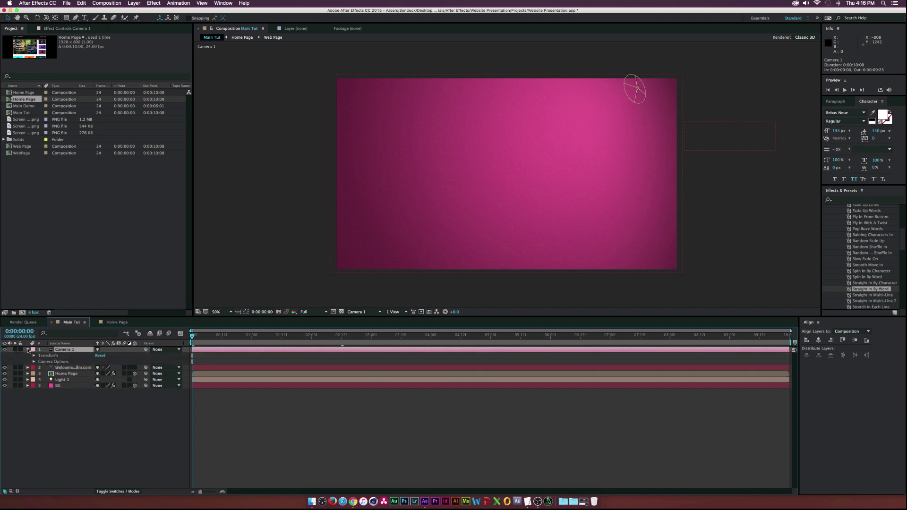
click(33, 356)
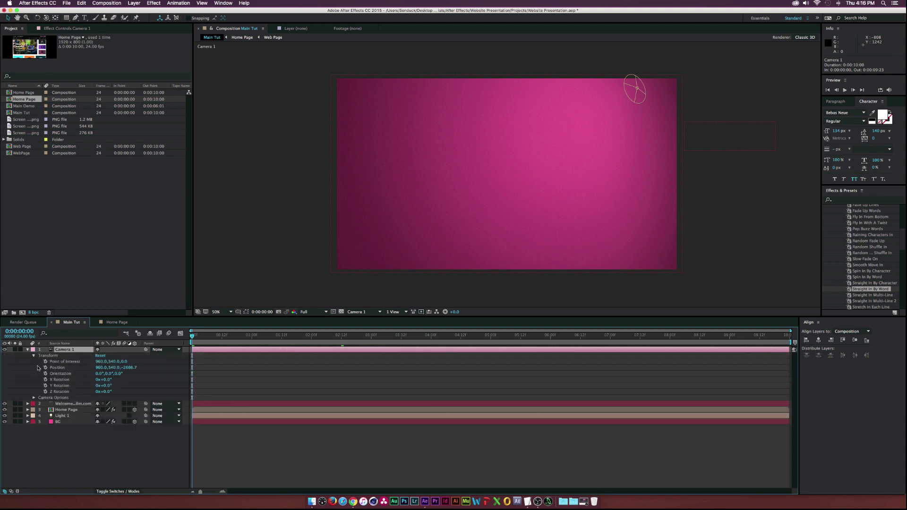
click(46, 367)
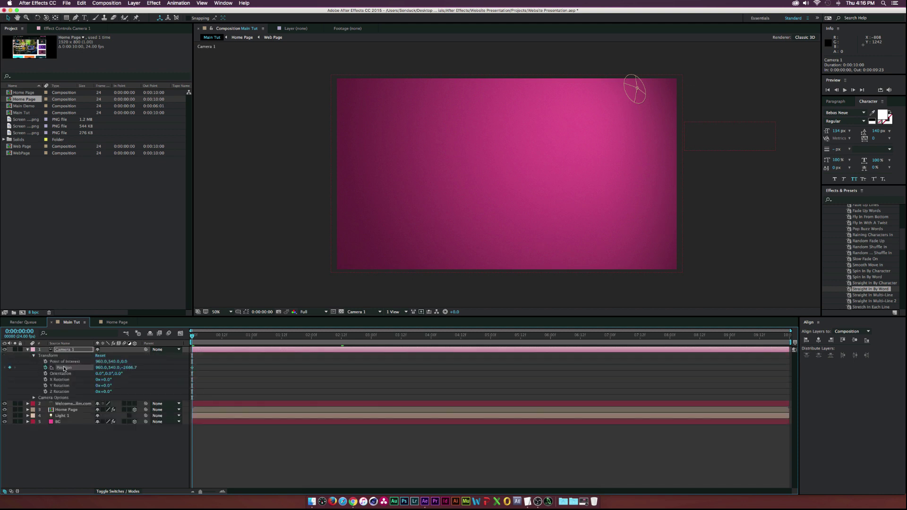
At 0:00:06:00, orbit Camera 1 around the web page and bring it closer, to a Position of about 519, 598, -2167
drag(227, 336, 492, 337)
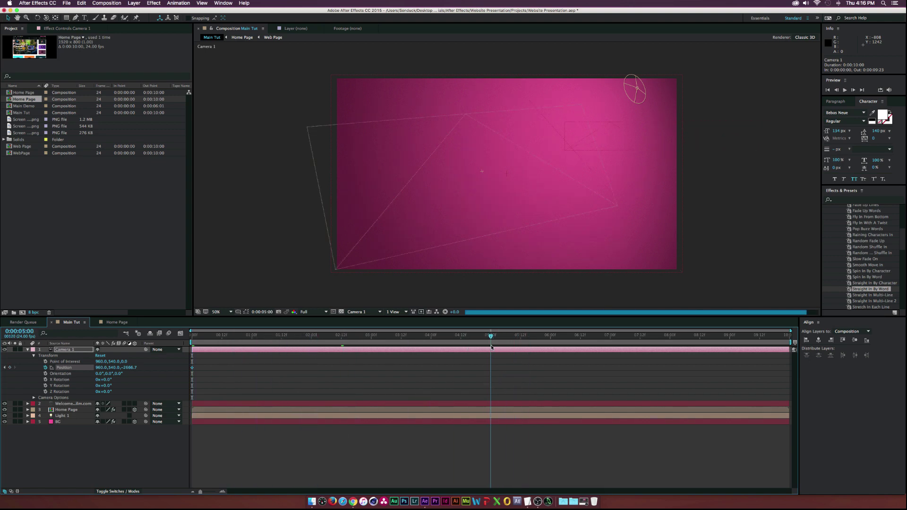
click(551, 338)
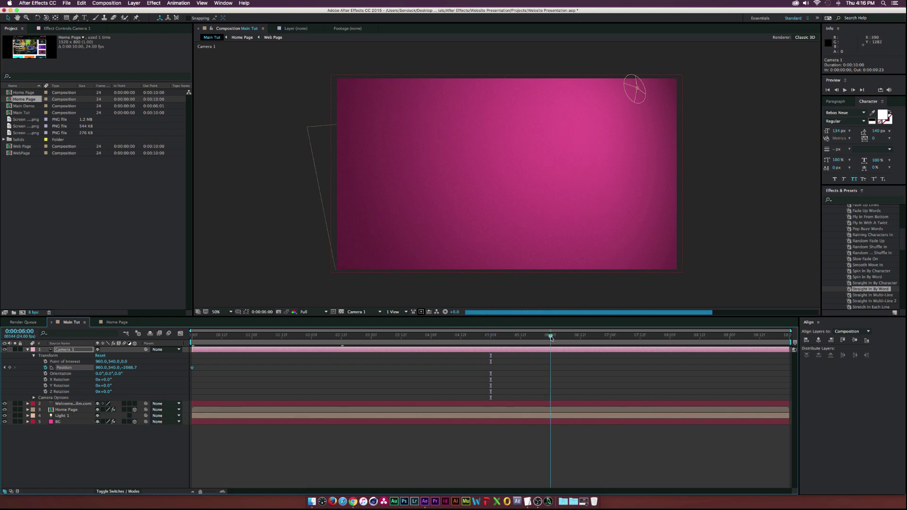
click(46, 17)
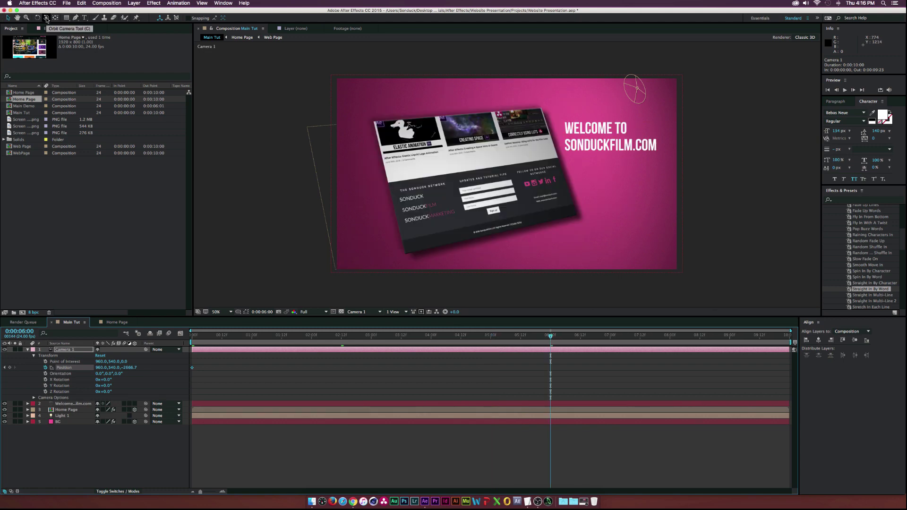
drag(471, 163, 454, 164)
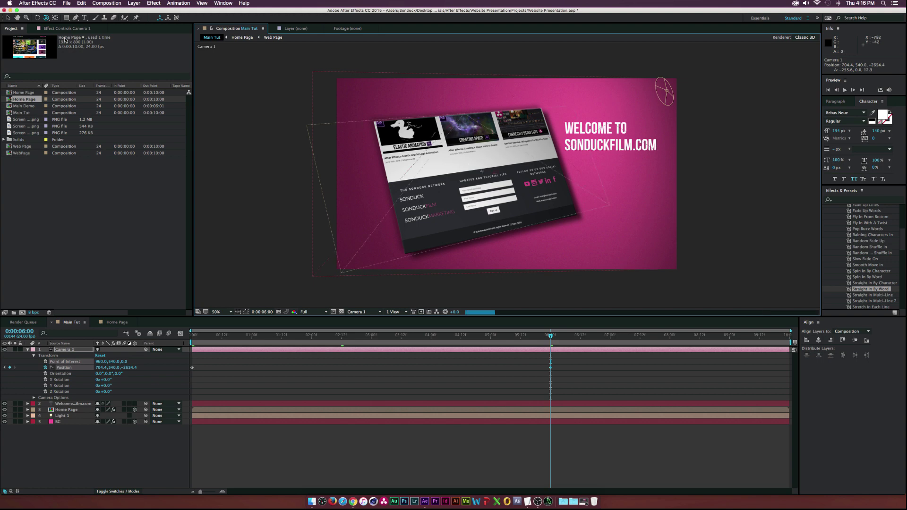
click(45, 18)
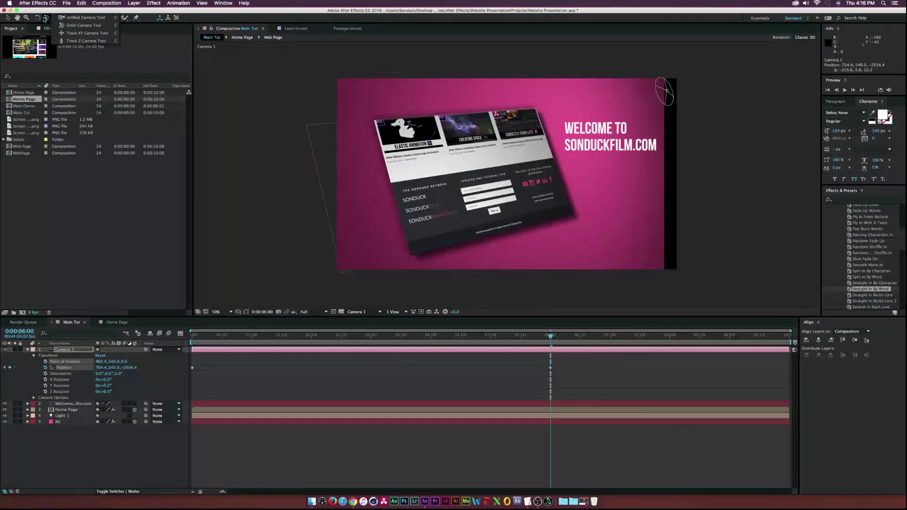
click(83, 25)
drag(482, 174, 377, 126)
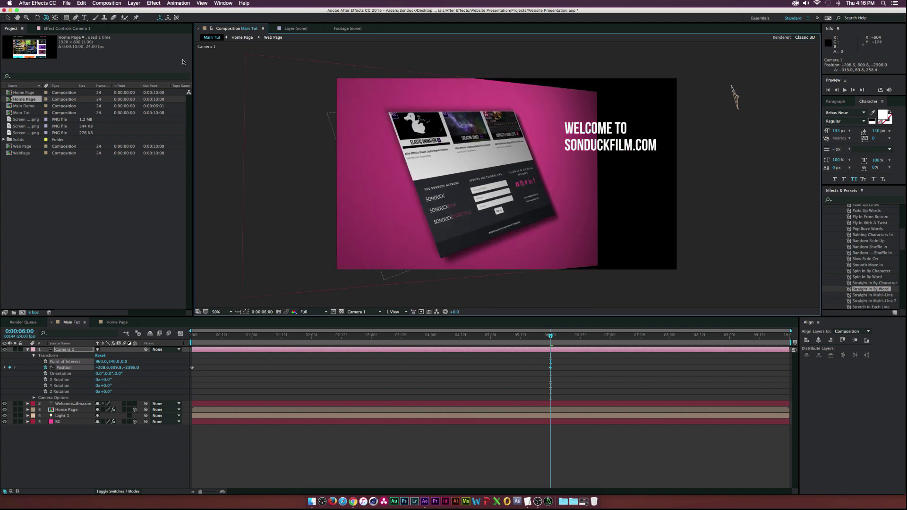
drag(459, 183, 444, 184)
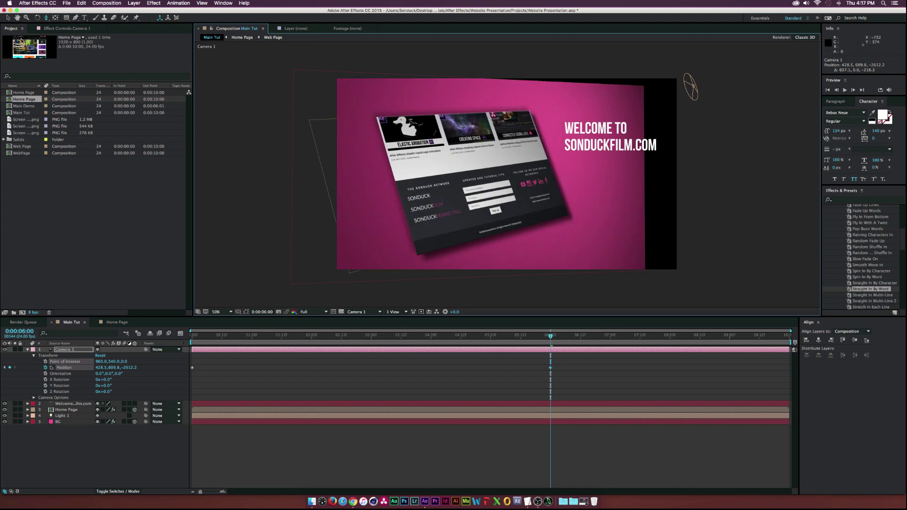
drag(447, 171, 452, 150)
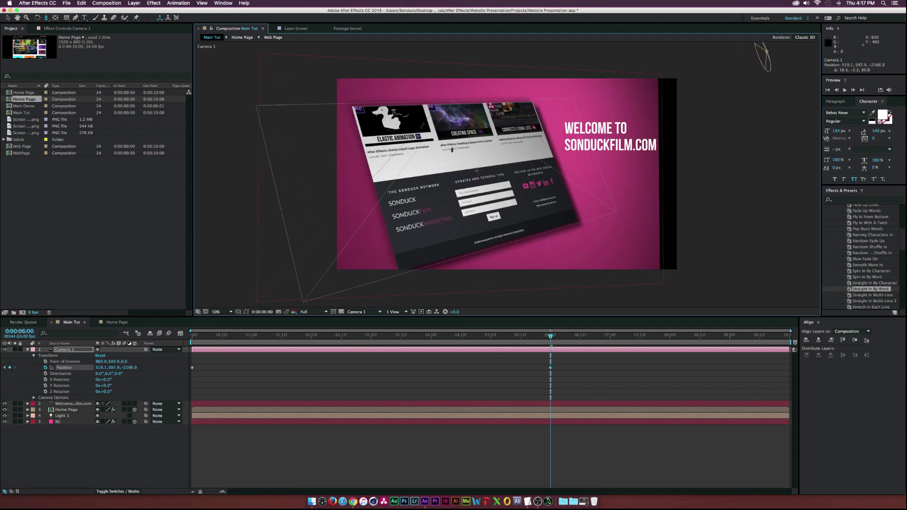
Scale the BG layer to 156% so it fills the camera's frame at 0:00:06:00
click(61, 422)
key(s)
drag(113, 429, 117, 430)
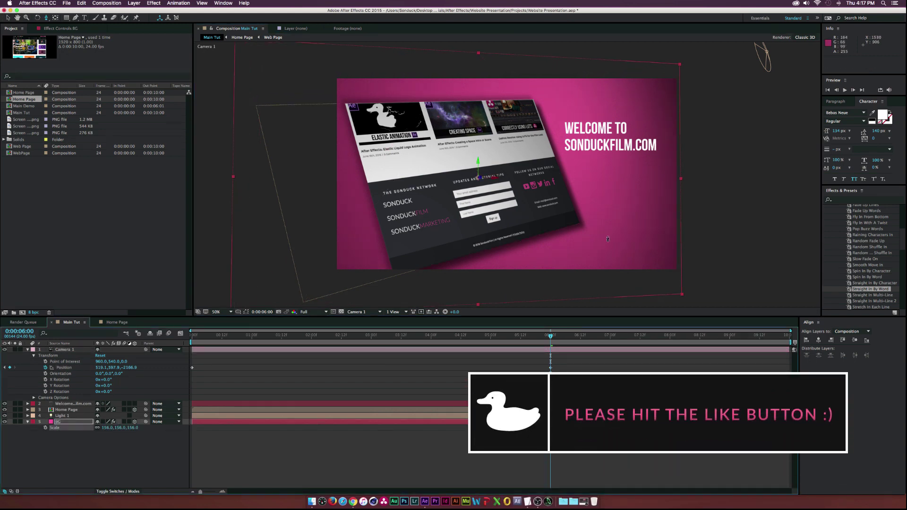